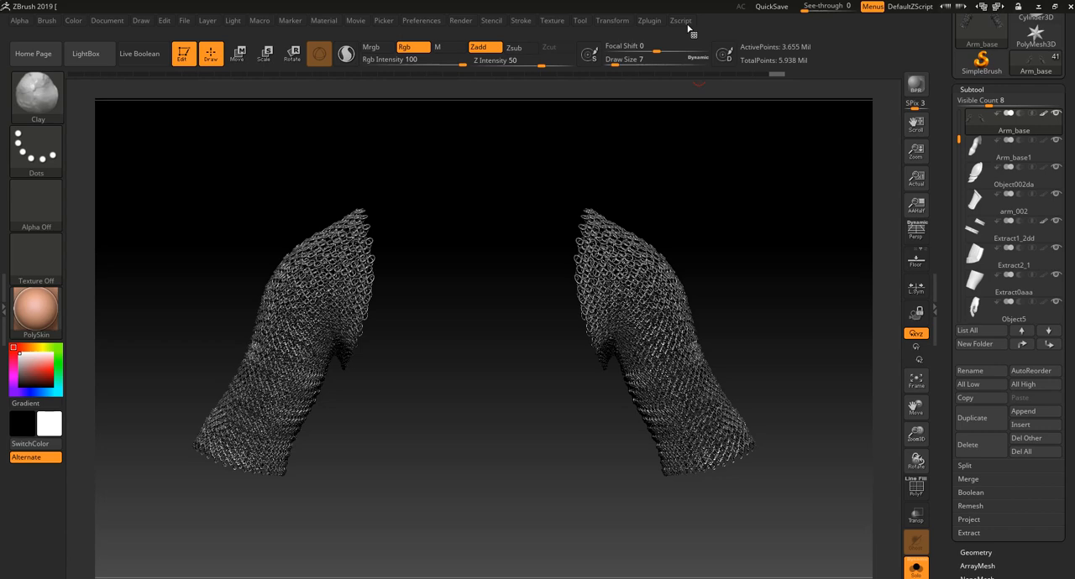
- Pre-process the current chainmail subtool Arm_base in Decimation Master
click(685, 23)
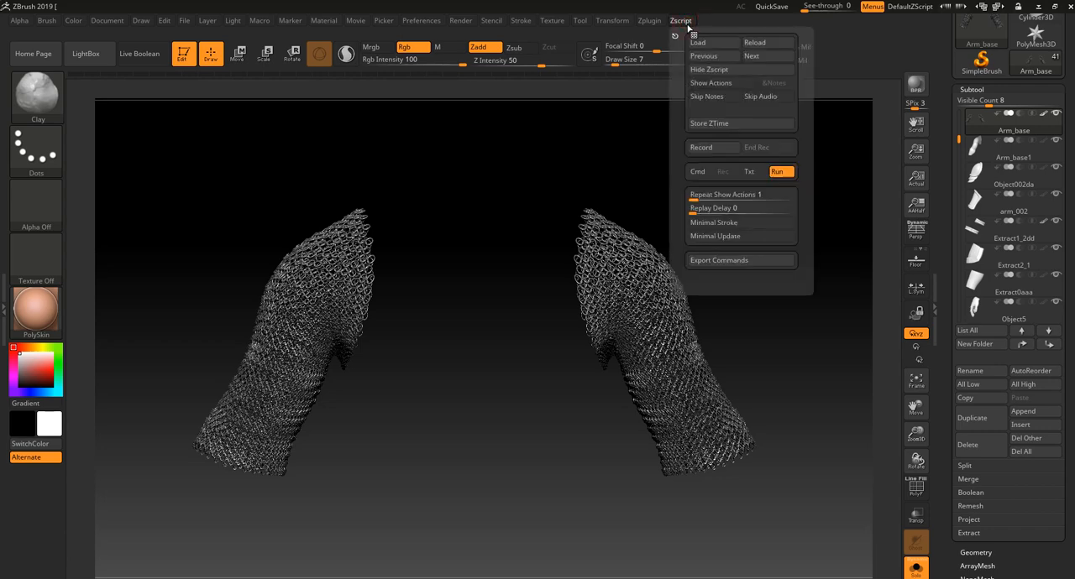
click(649, 20)
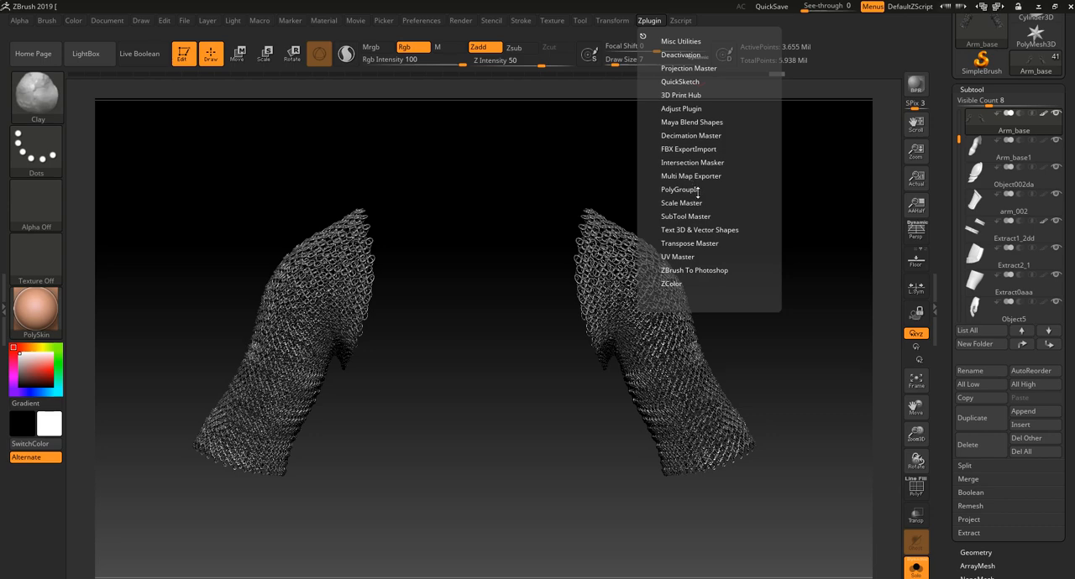
click(707, 136)
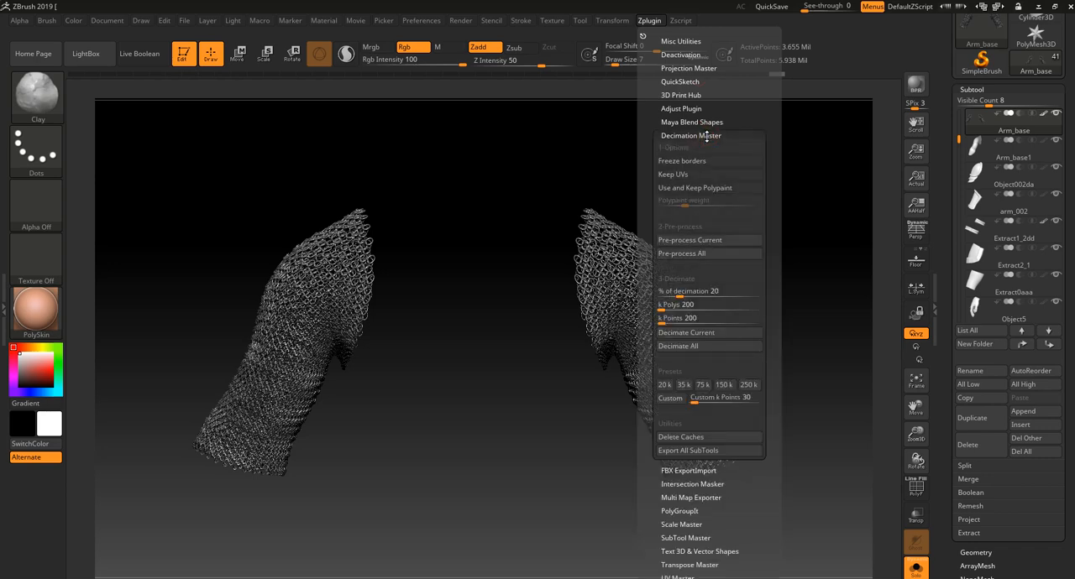
click(689, 241)
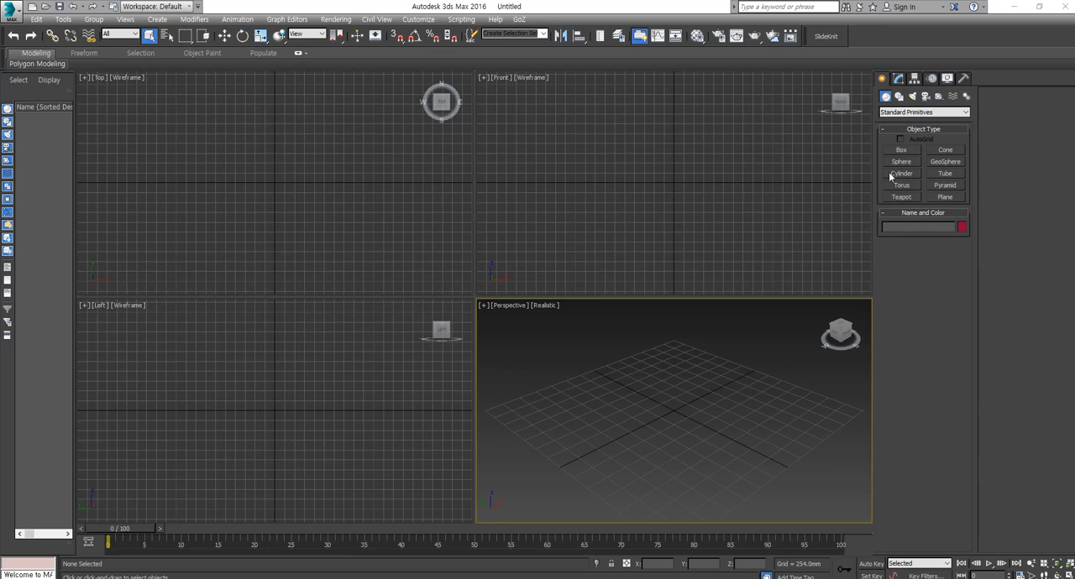
- Switch to 3ds Max, draw a sphere centred on the Front view's origin, and convert it to an Editable Poly
click(901, 161)
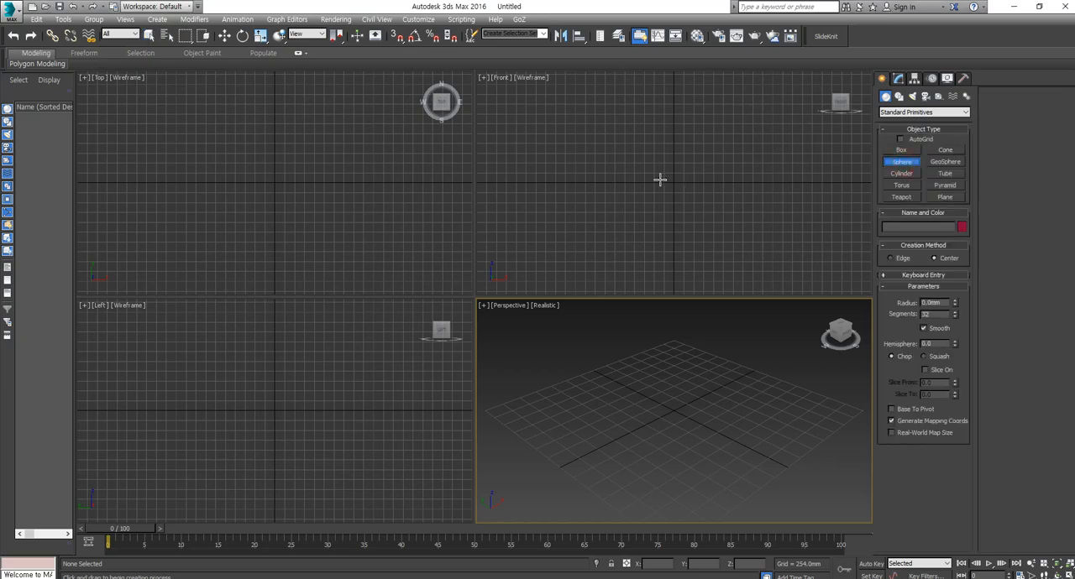
drag(673, 180, 716, 243)
right_click(747, 389)
right_click(744, 433)
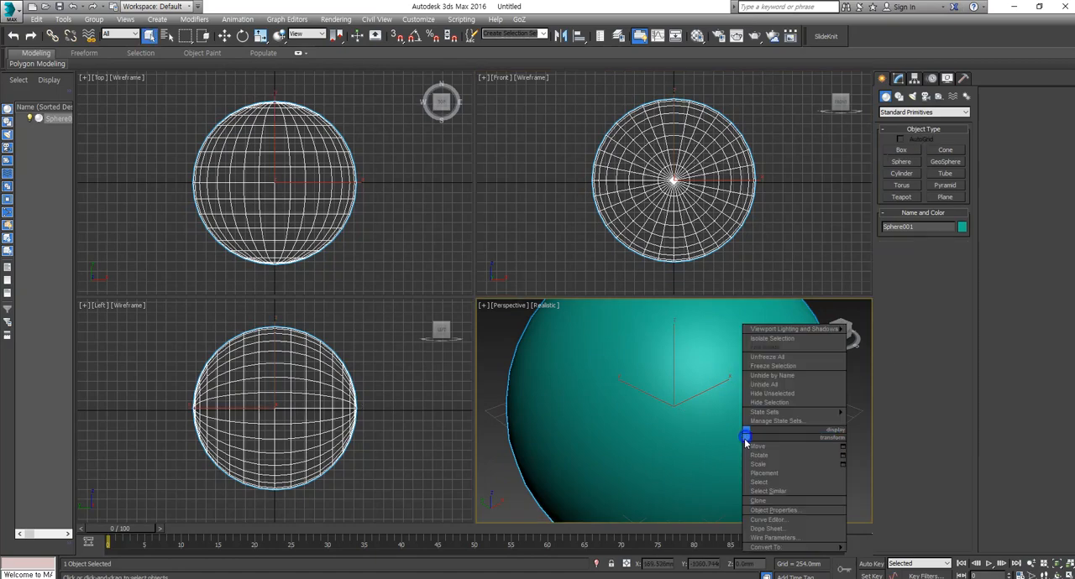
mouse_move(794, 547)
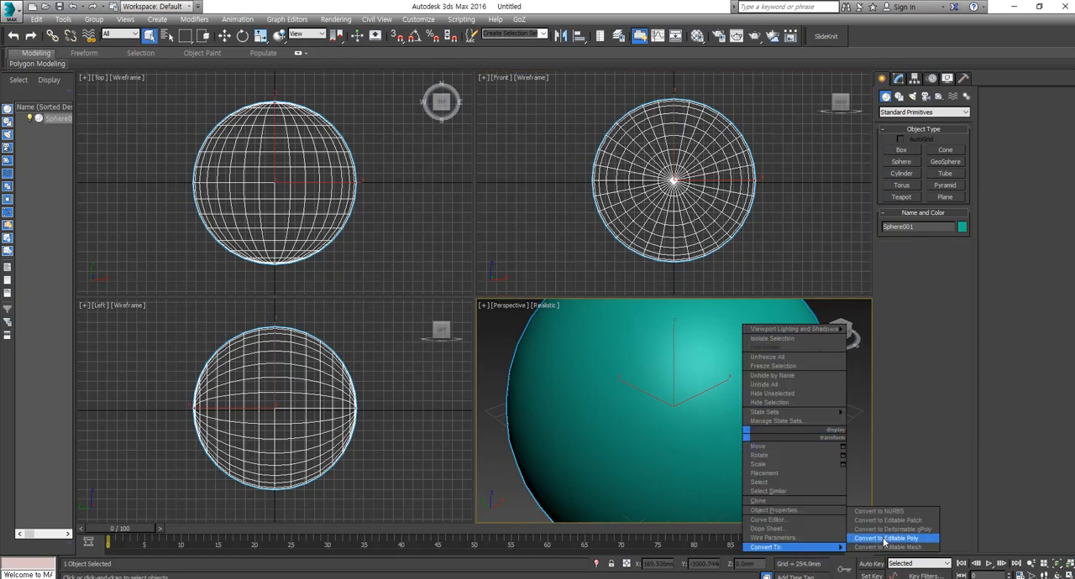
click(885, 538)
key(z)
scroll(739, 370, up, 3)
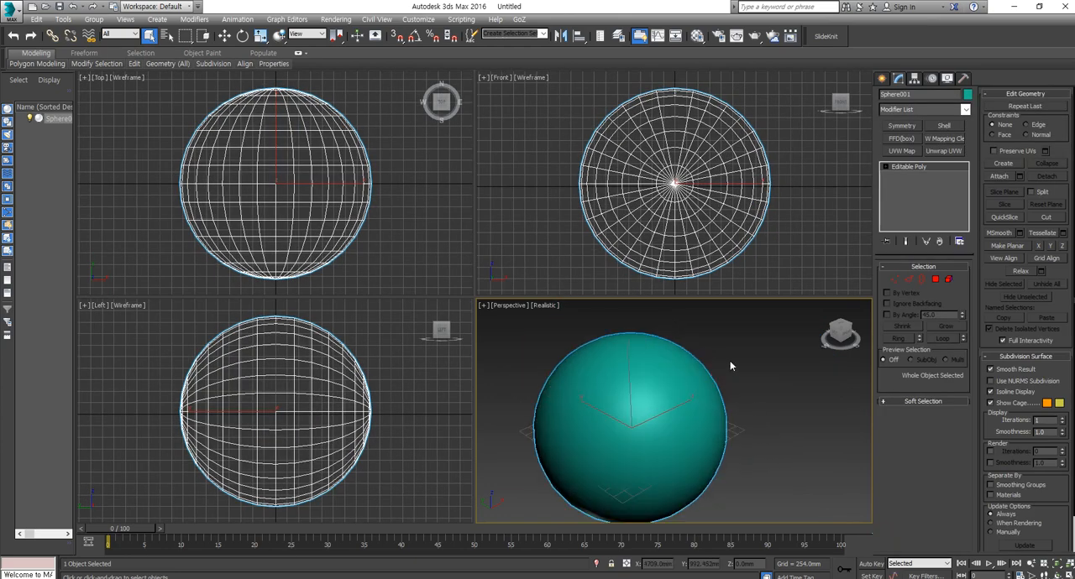
- Apply a TurboSmooth modifier with 2 iterations to the sphere and collapse it to an Editable Poly
click(964, 111)
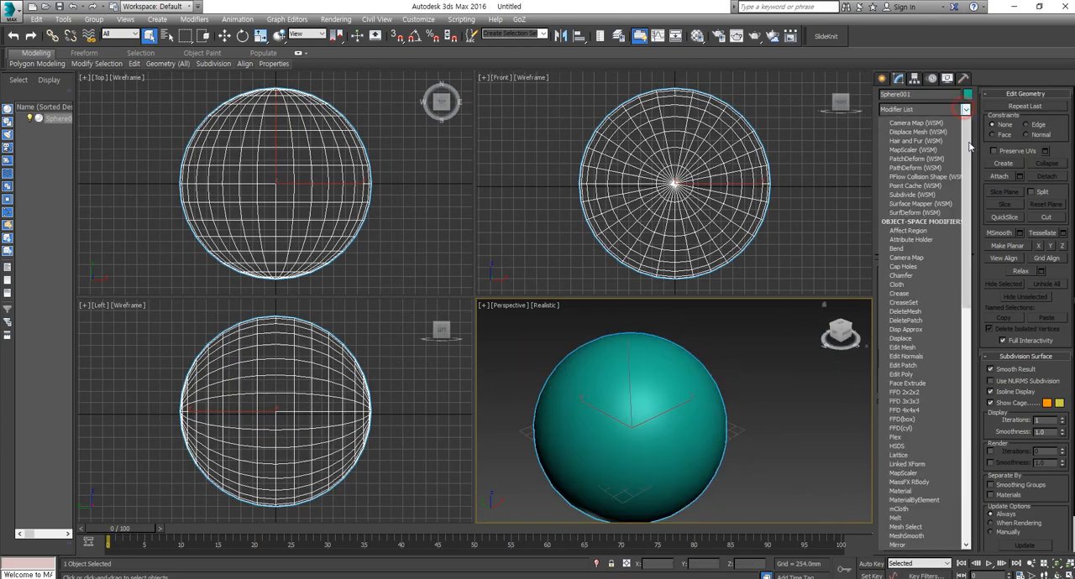
scroll(921, 336, down, 10)
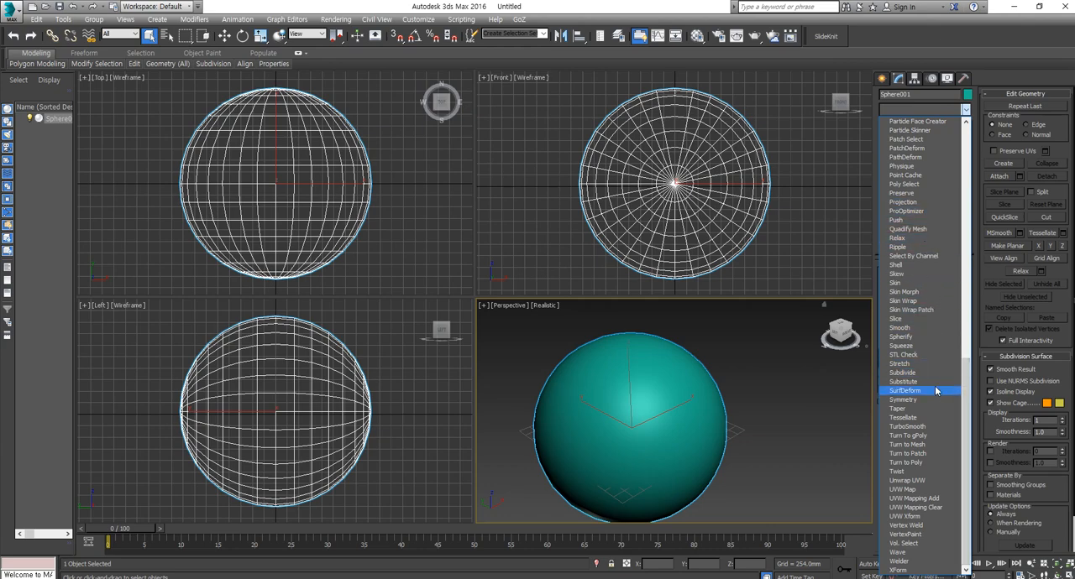
click(924, 427)
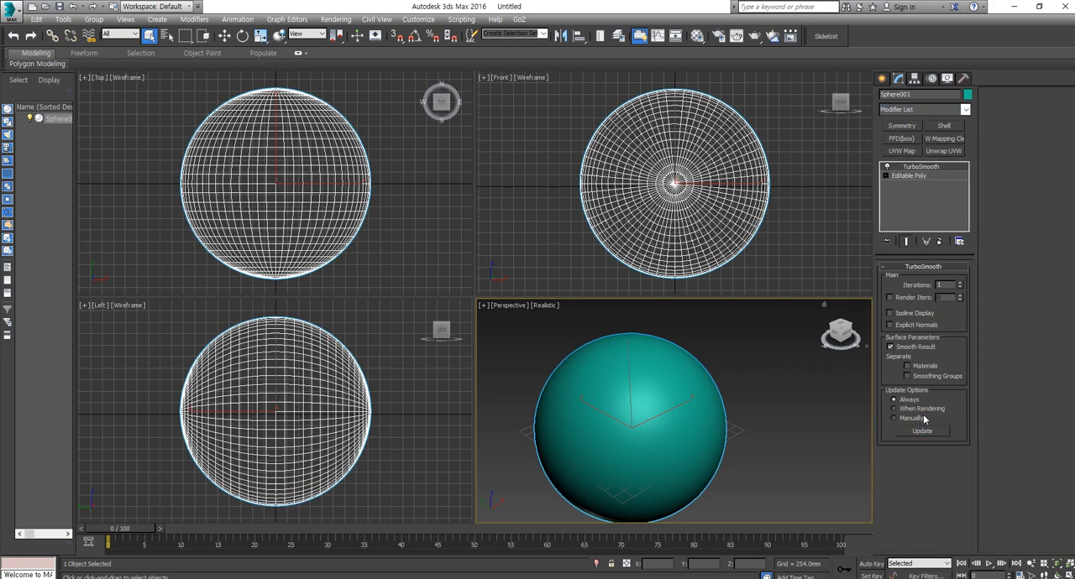
click(961, 284)
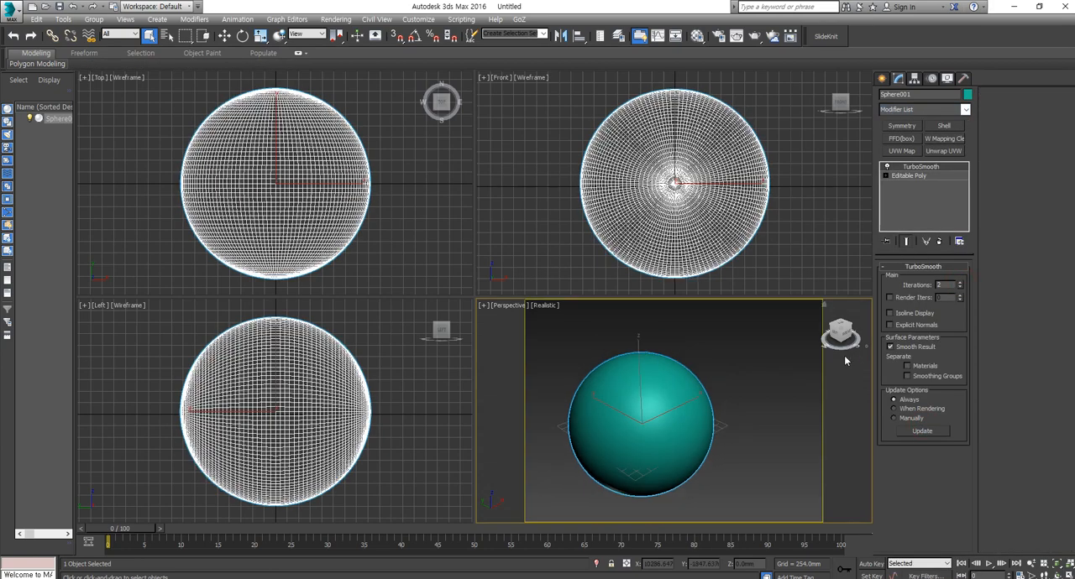
right_click(664, 389)
mouse_move(688, 501)
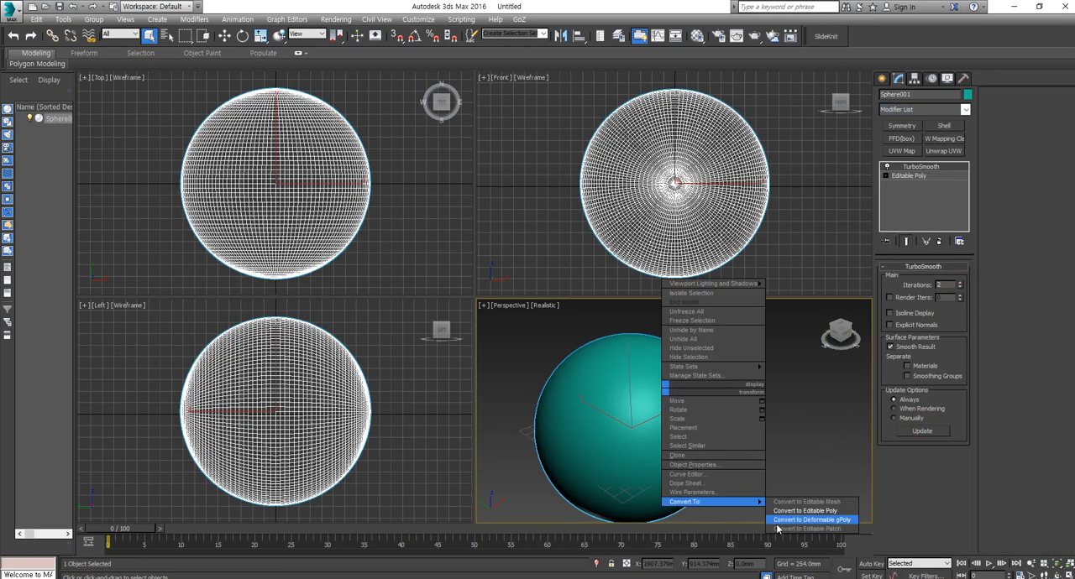
click(789, 509)
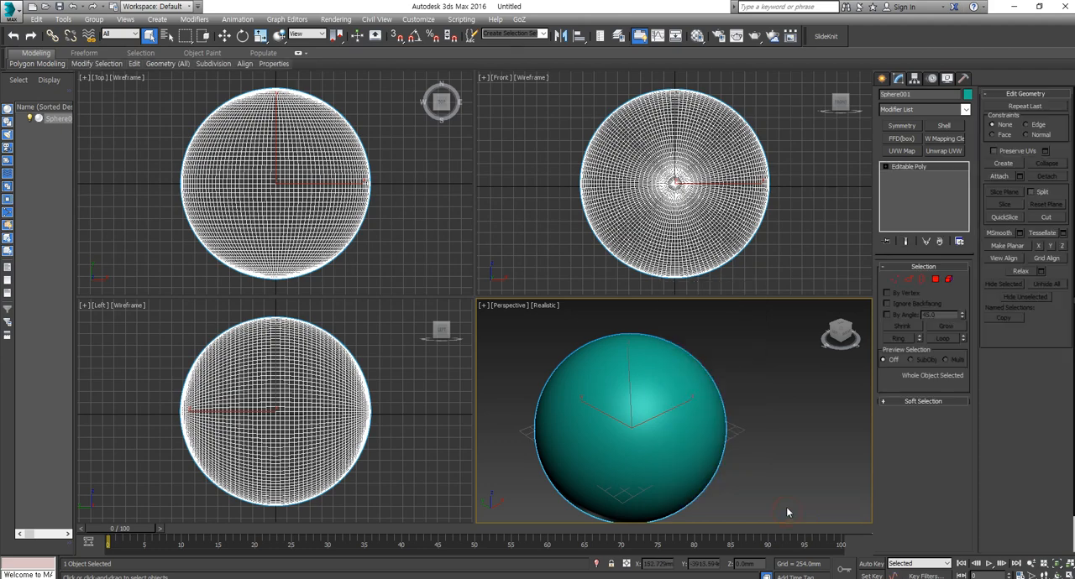
- Add a MultiRes modifier to the smoothed sphere and generate its multi-resolution data
click(966, 110)
drag(965, 146, 970, 319)
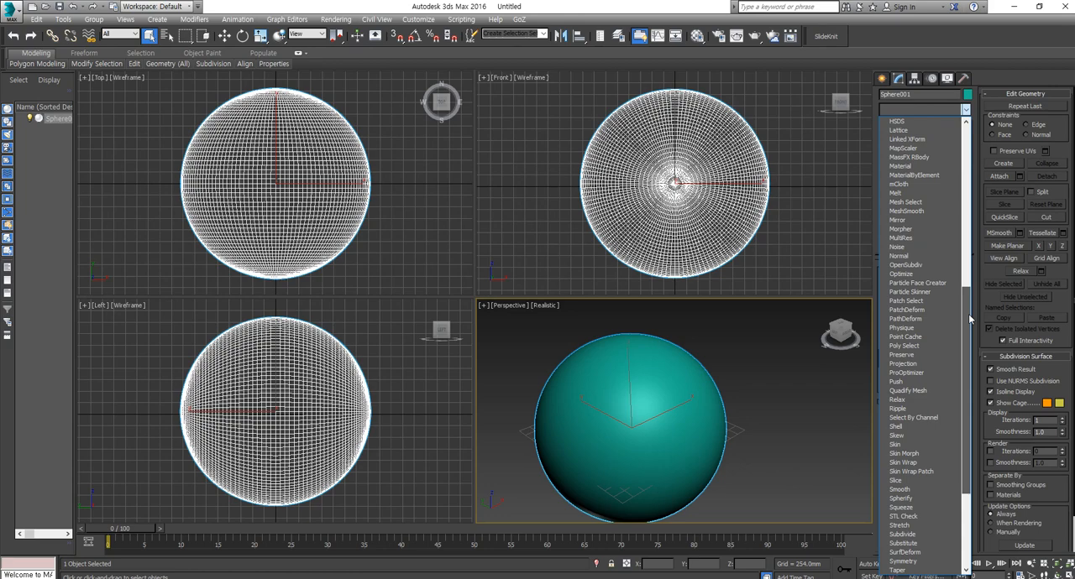
click(899, 240)
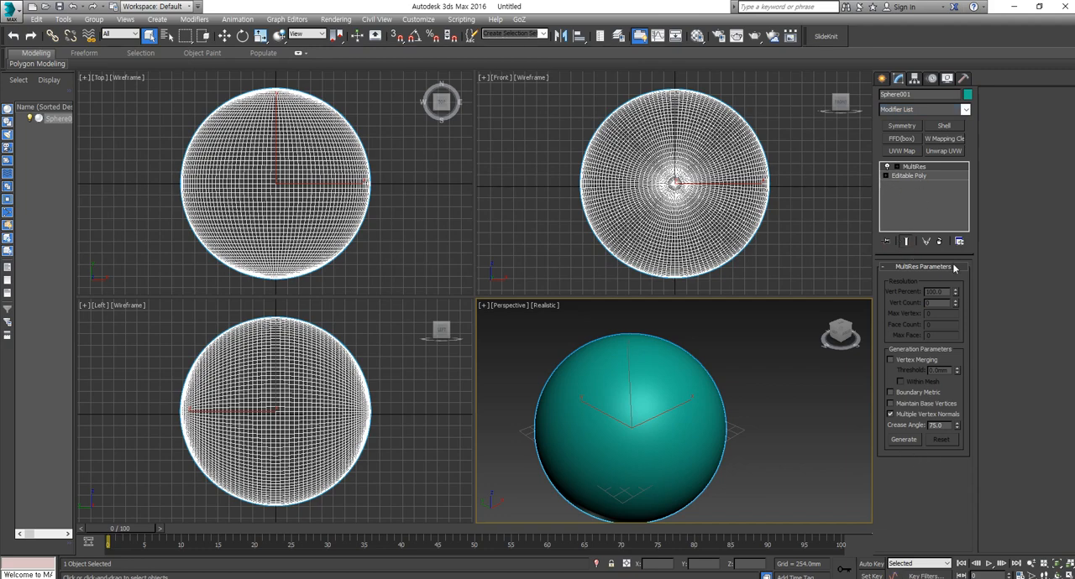
click(904, 446)
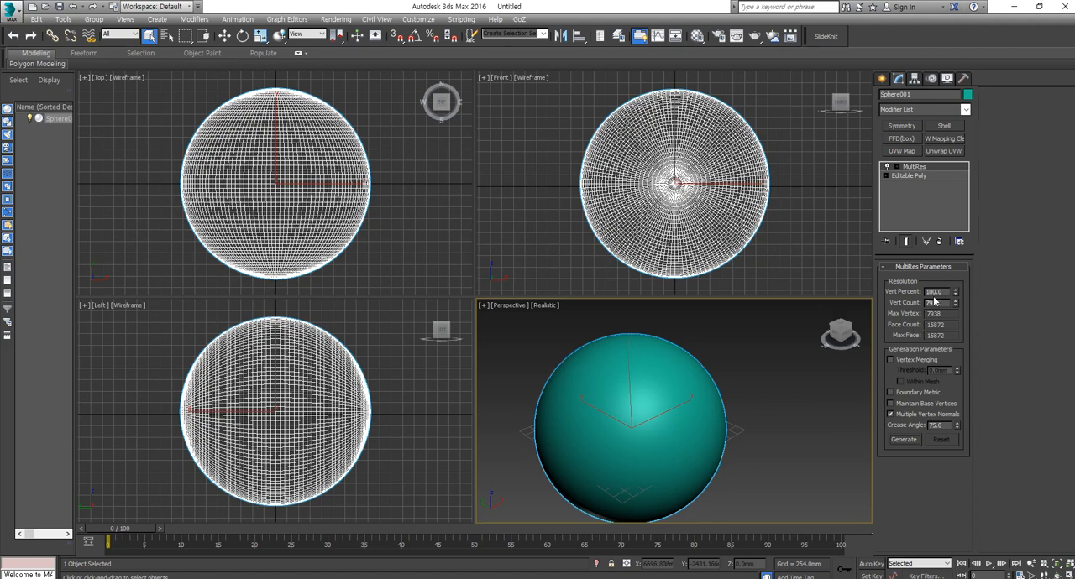
- Reduce the sphere's MultiRes vertex percentage in stages to 80, 50, 20 and finally 10
drag(944, 292, 910, 295)
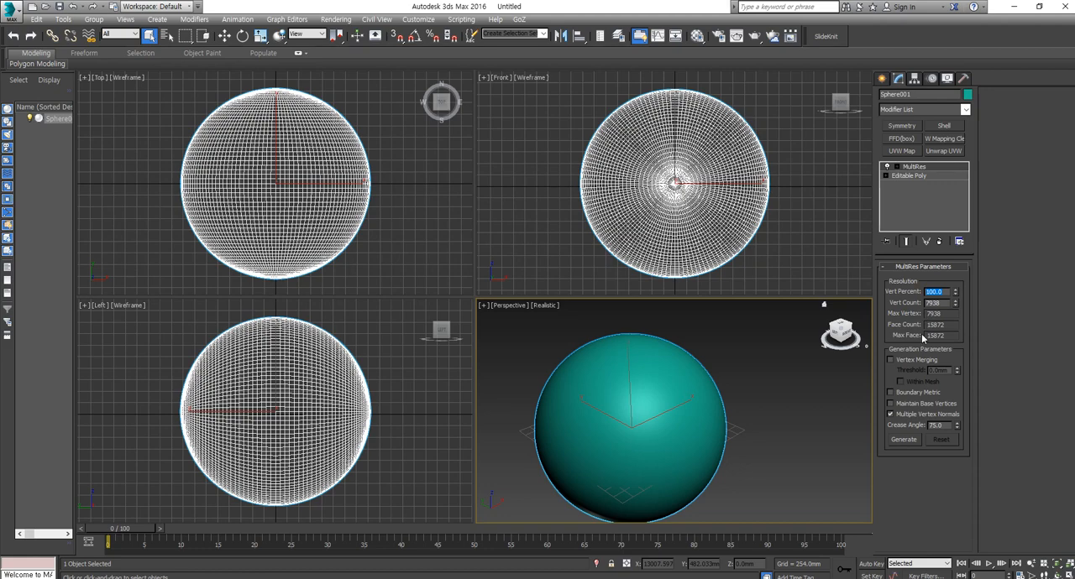
text(80)
key(Return)
scroll(712, 175, up, 3)
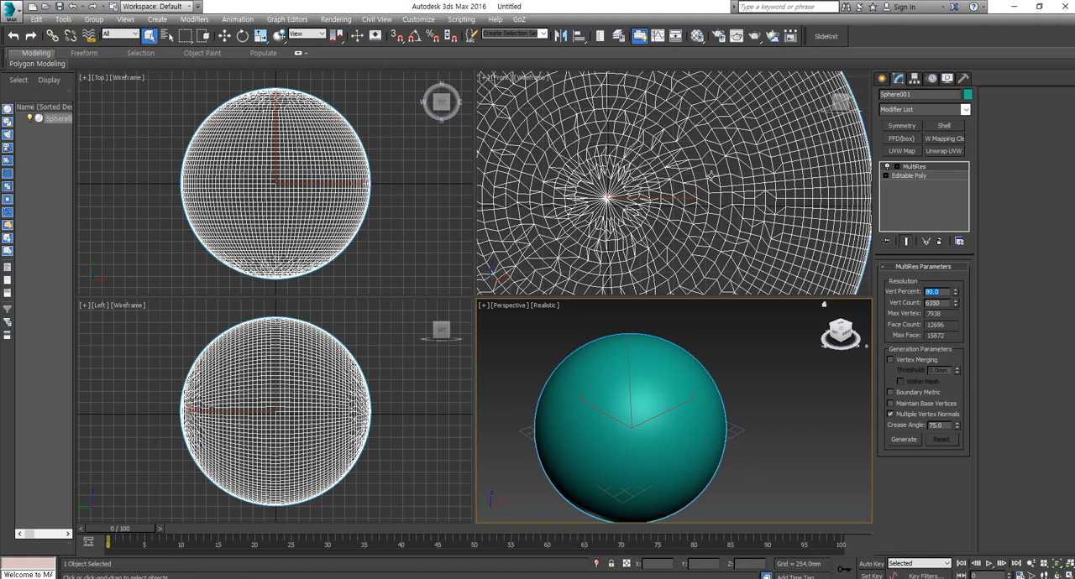
text(50)
key(Return)
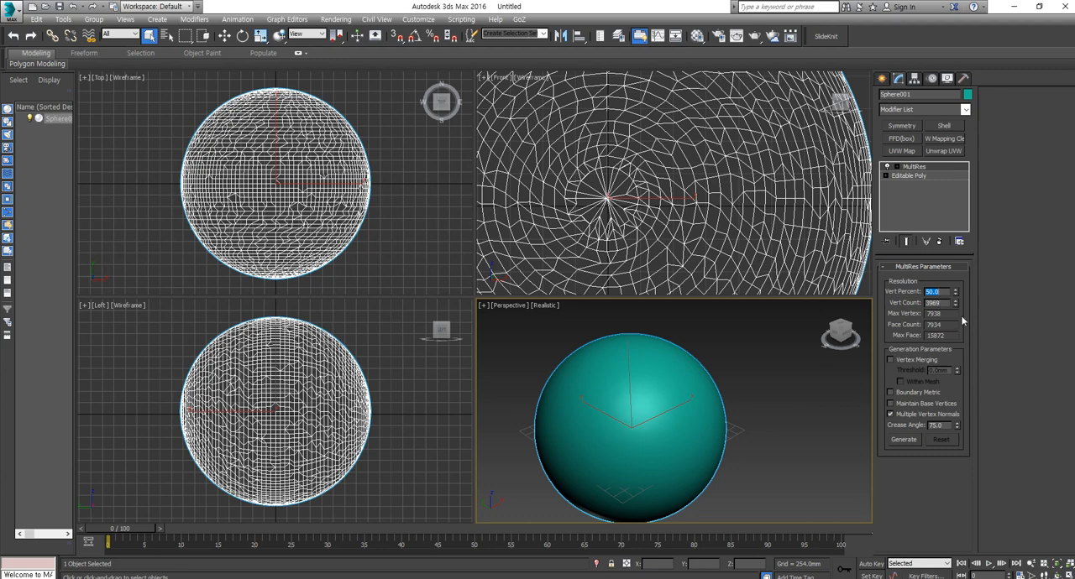
text(20)
key(Return)
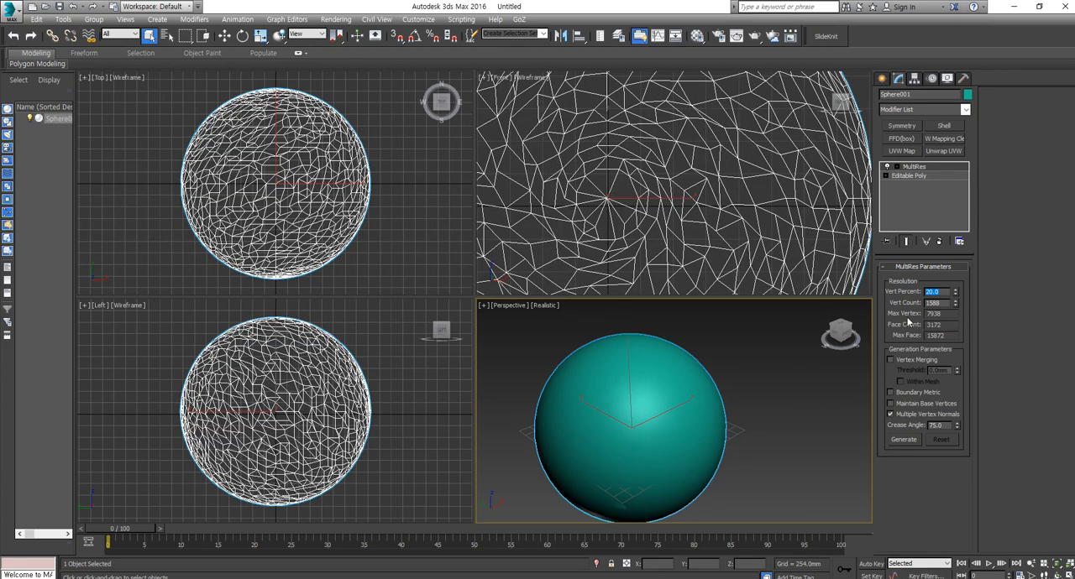
key(Return)
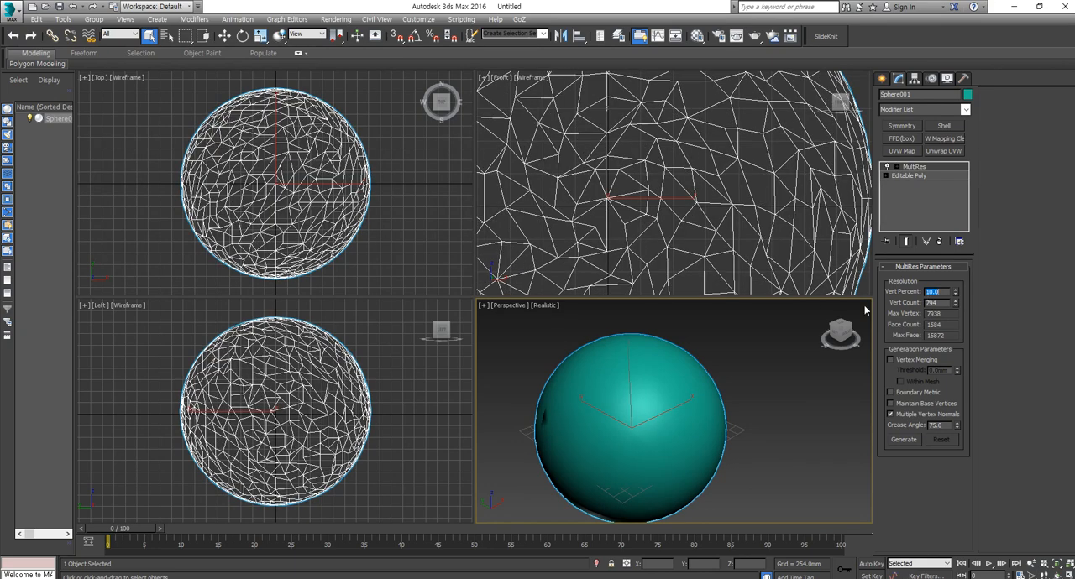
- Convert the reduced sphere to an Editable Poly and display its edged faces in the Perspective view
scroll(698, 174, down, 3)
right_click(699, 173)
mouse_move(734, 288)
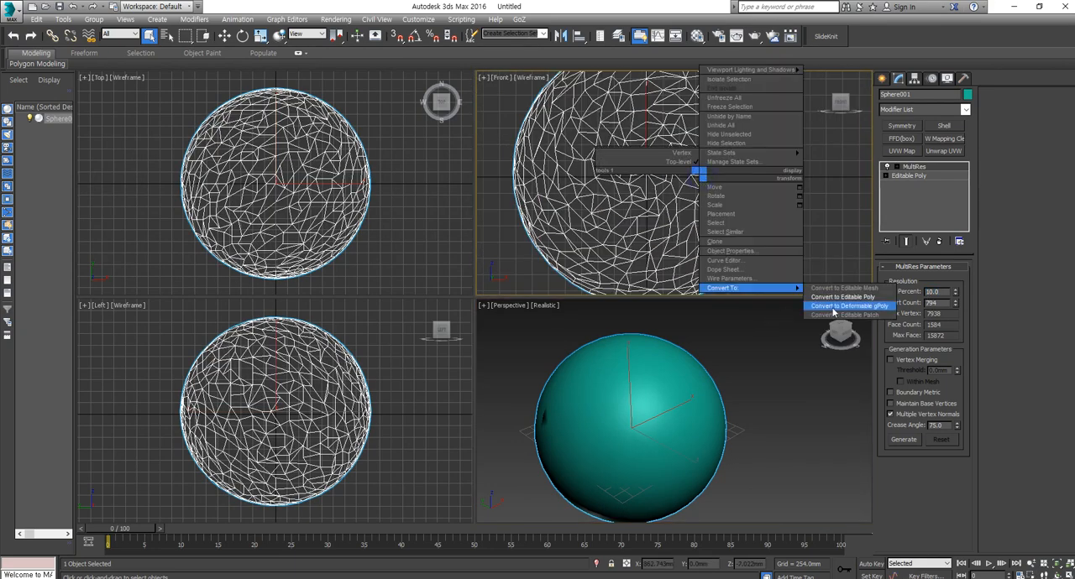
click(836, 300)
click(777, 402)
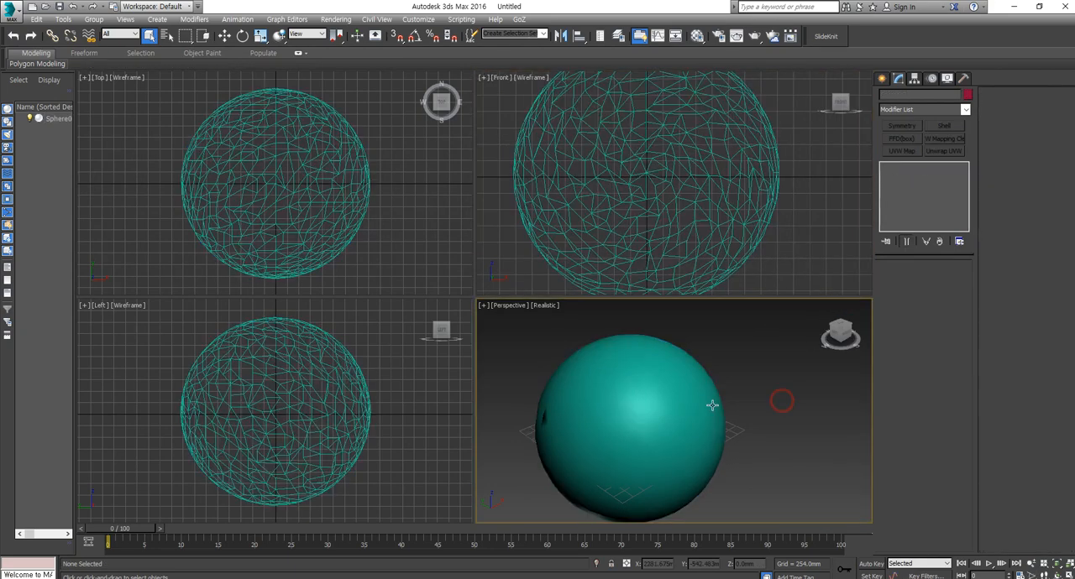
click(694, 411)
key(F4)
alt+middle_drag(760, 414, 720, 391)
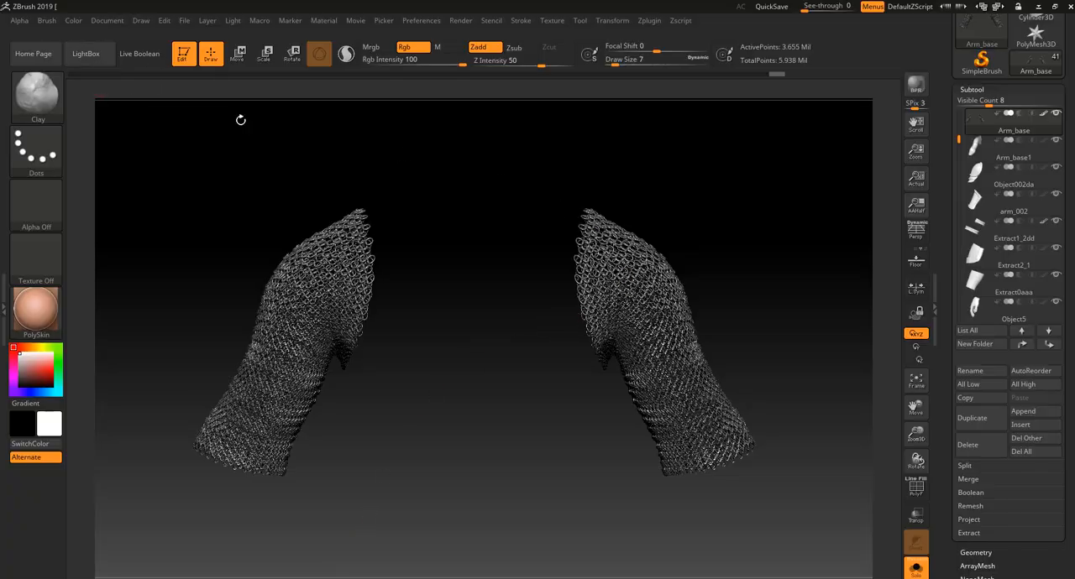
- Switch back to ZBrush and decimate the current Arm_base chainmail with Decimation Master at 20%
click(651, 22)
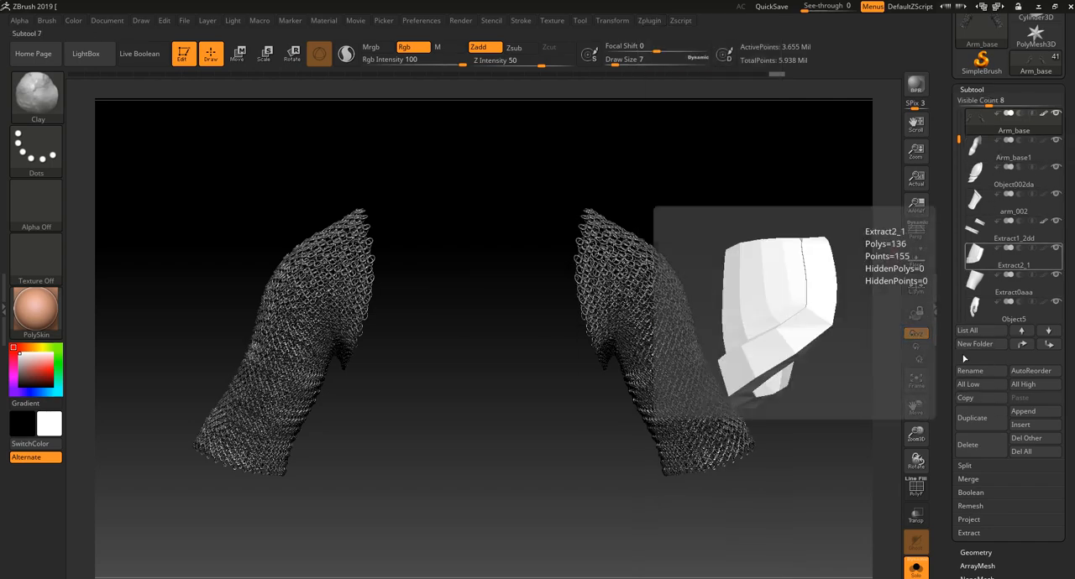
click(975, 225)
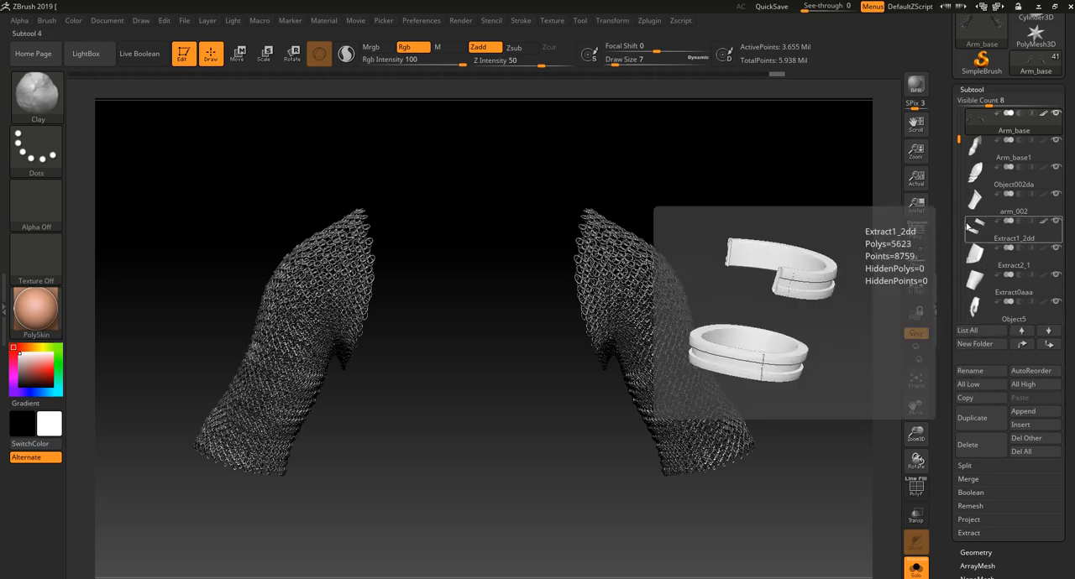
click(976, 173)
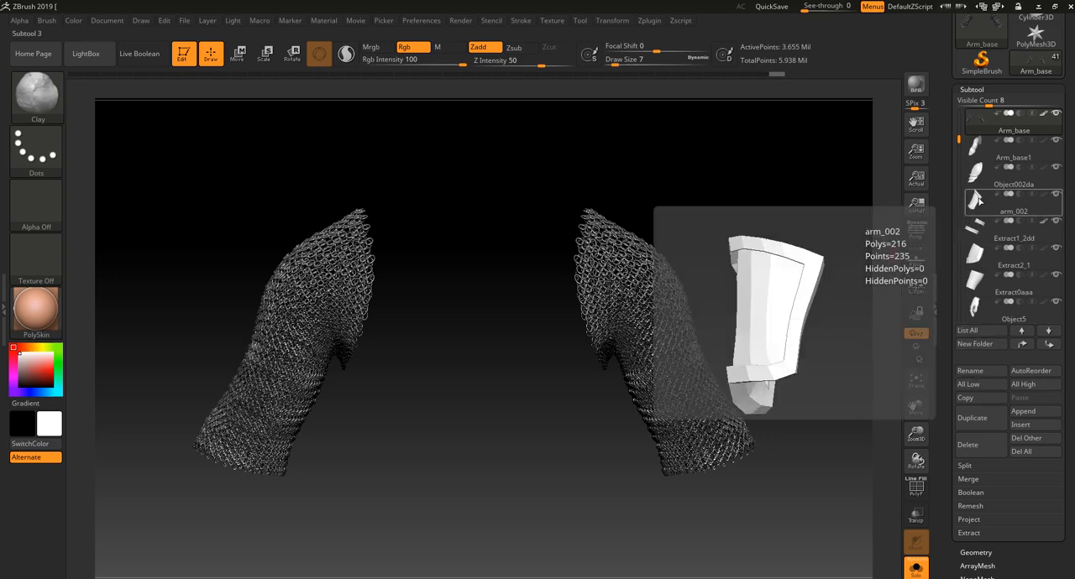
click(649, 20)
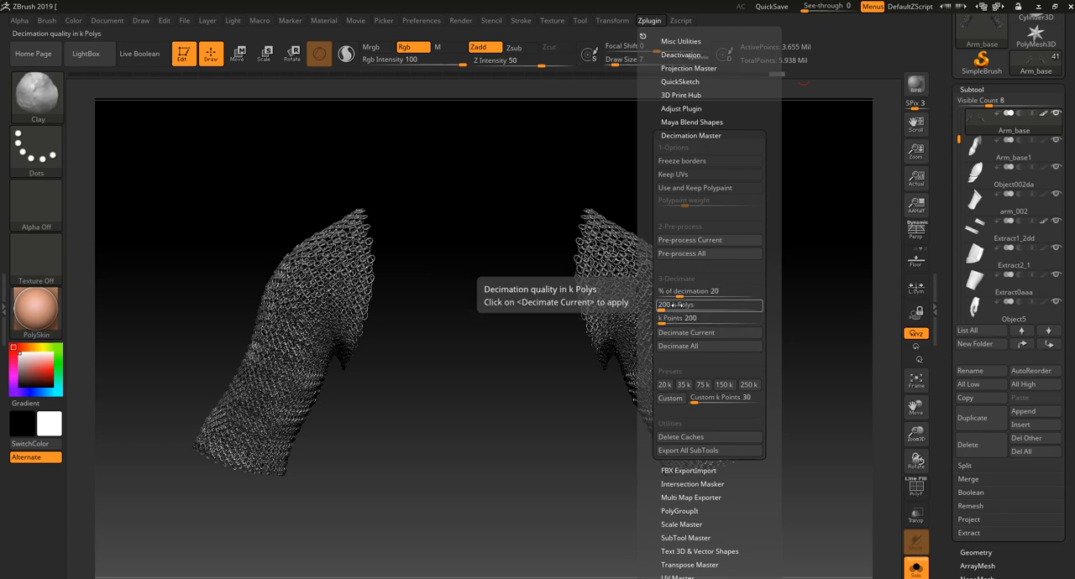
click(708, 333)
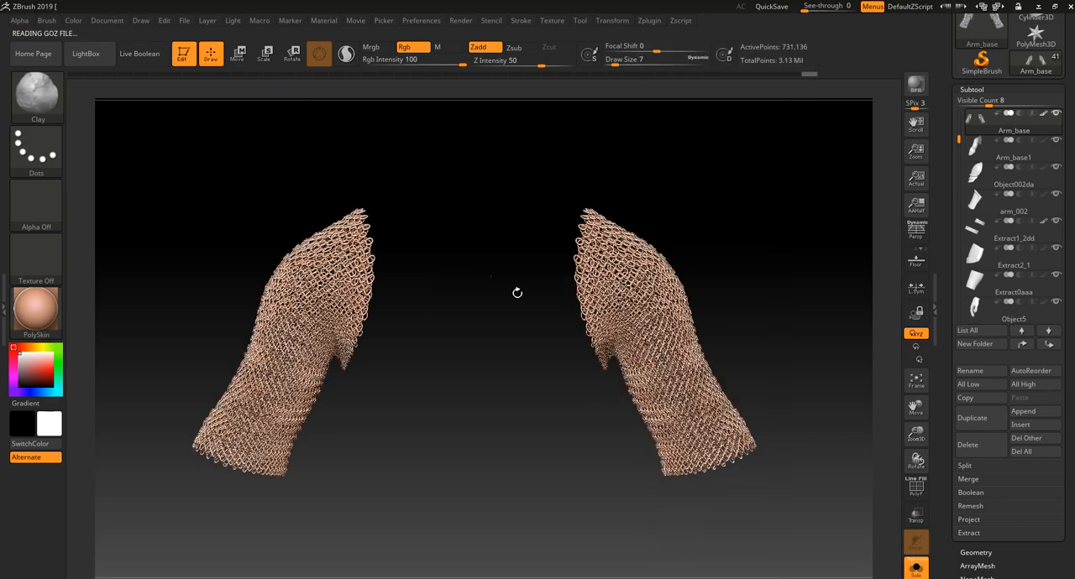
- Examine the decimated chainmail sleeves from several angles and close up on the shoulder rings
drag(769, 263, 817, 248)
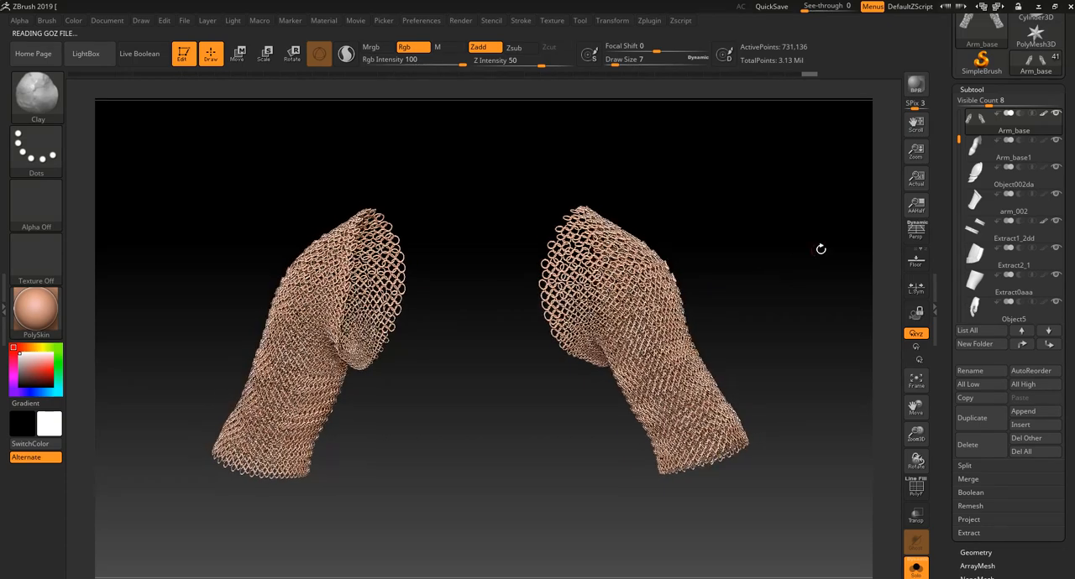
mouse_move(974, 125)
drag(785, 205, 792, 207)
alt+drag(786, 170, 802, 329)
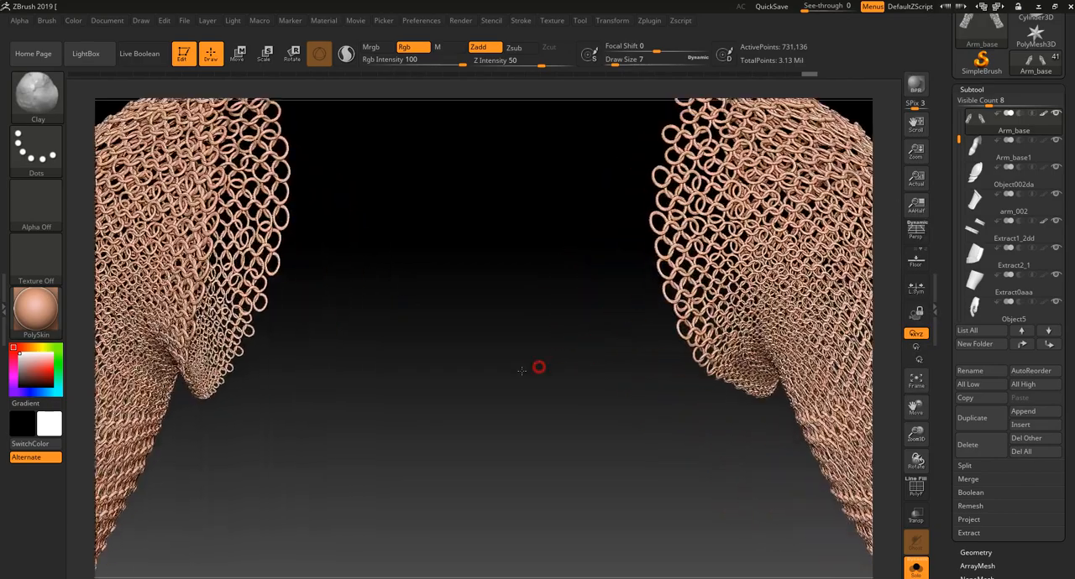
alt+drag(537, 367, 333, 412)
alt+drag(689, 177, 720, 243)
drag(437, 290, 312, 368)
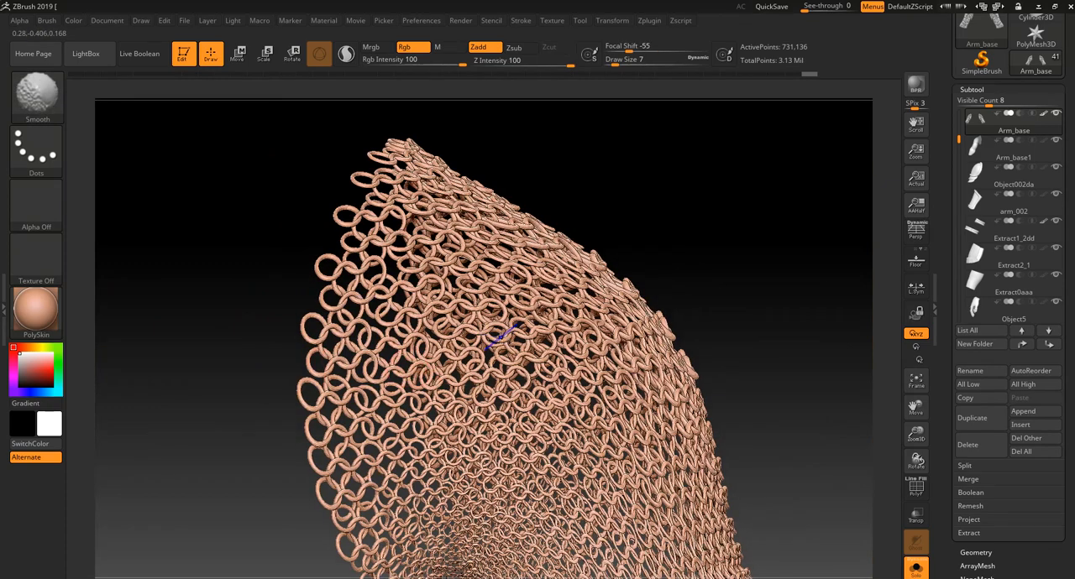
- Inspect the polygon wireframe of the decimated shoulder rings by toggling PolyFrame on and off
key(shift+f)
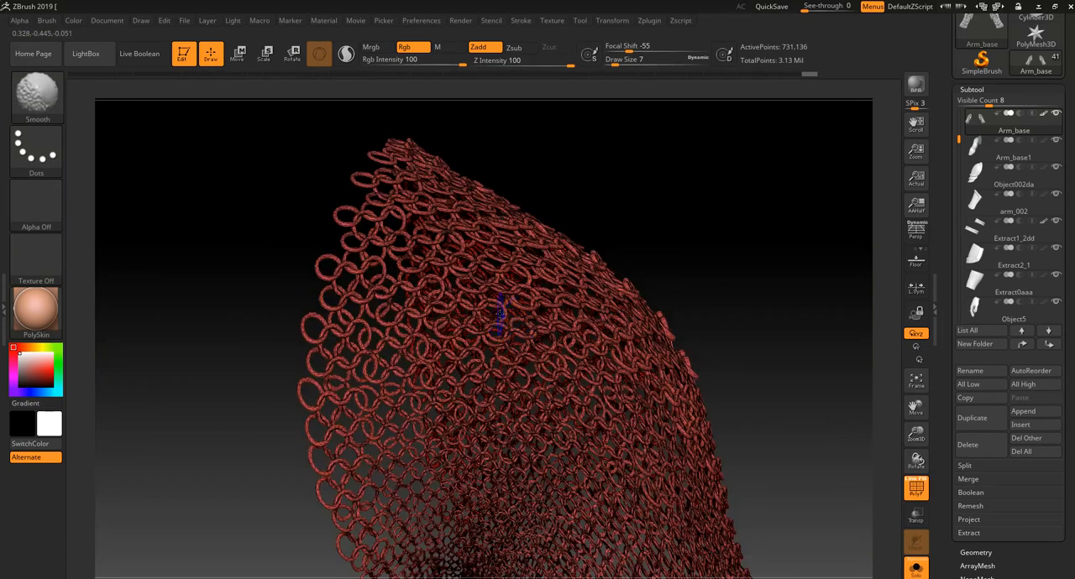
key(shift+f)
key(shift+f)
key(shift+f)
key(shift+f)
mouse_move(727, 246)
mouse_down()
mouse_move(661, 259)
mouse_move(666, 312)
mouse_up()
key(shift+f)
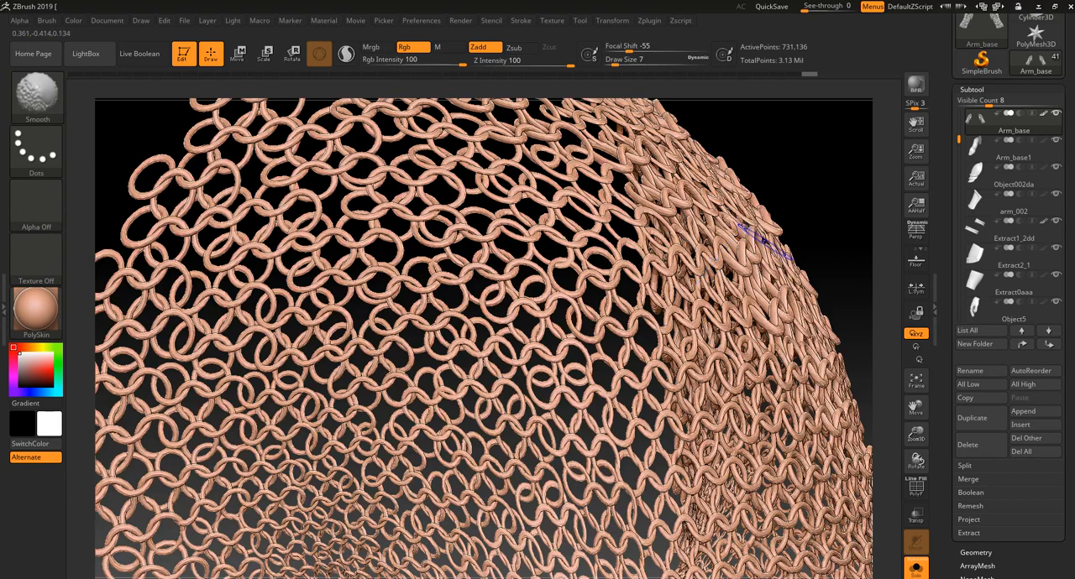
- Decimate the current Arm_base chainmail again with Decimation Master at a lower percentage, and check its polygon count
click(654, 21)
click(695, 294)
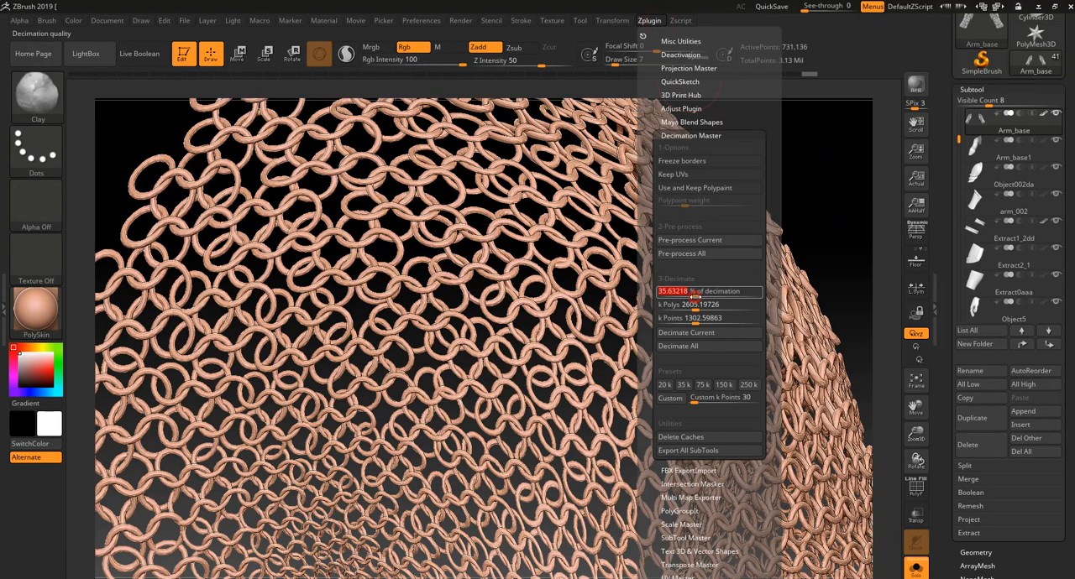
text(15)
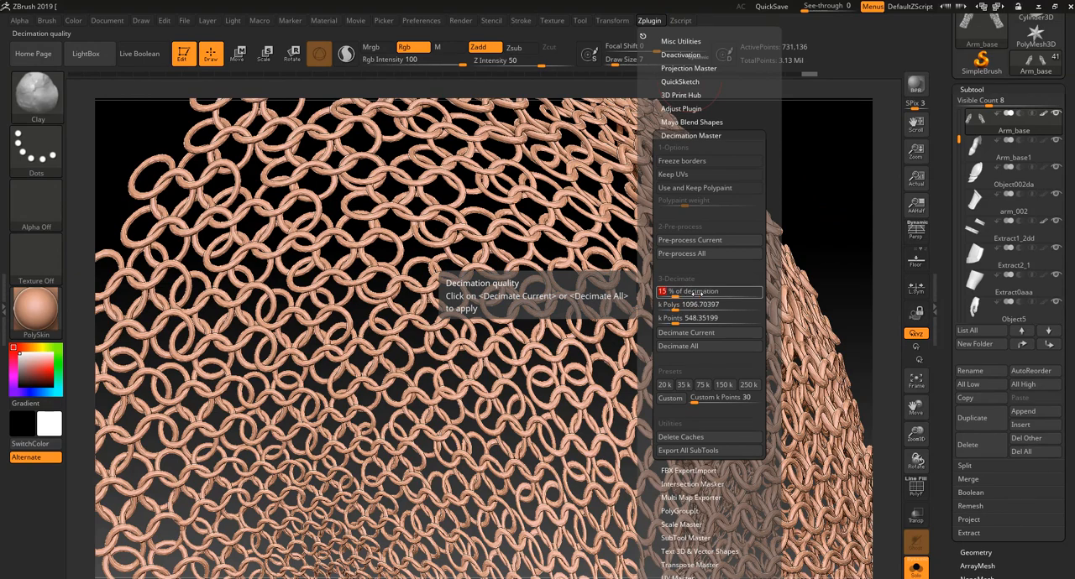
key(Return)
click(693, 333)
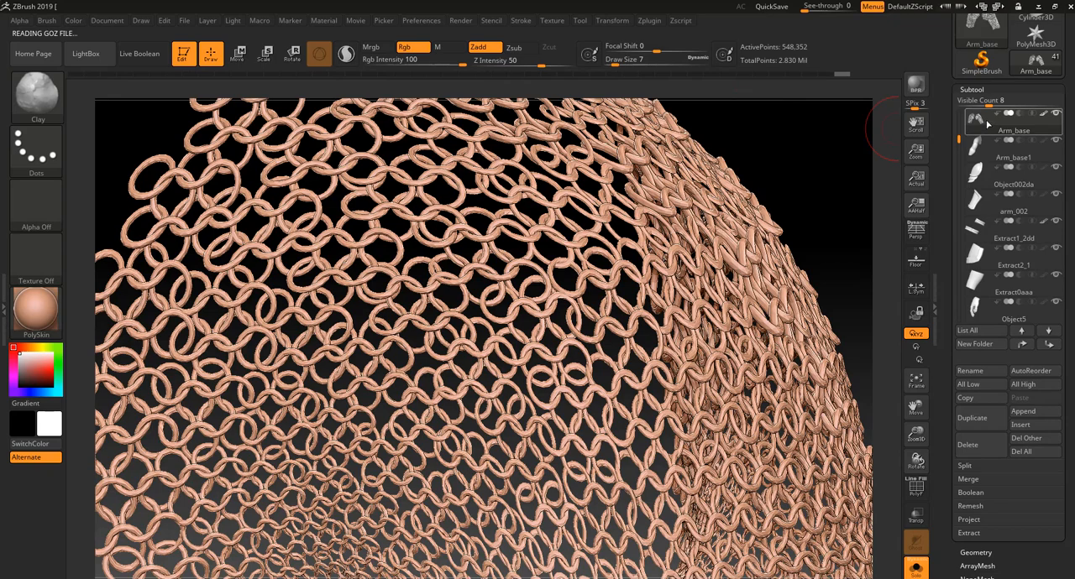
mouse_move(987, 125)
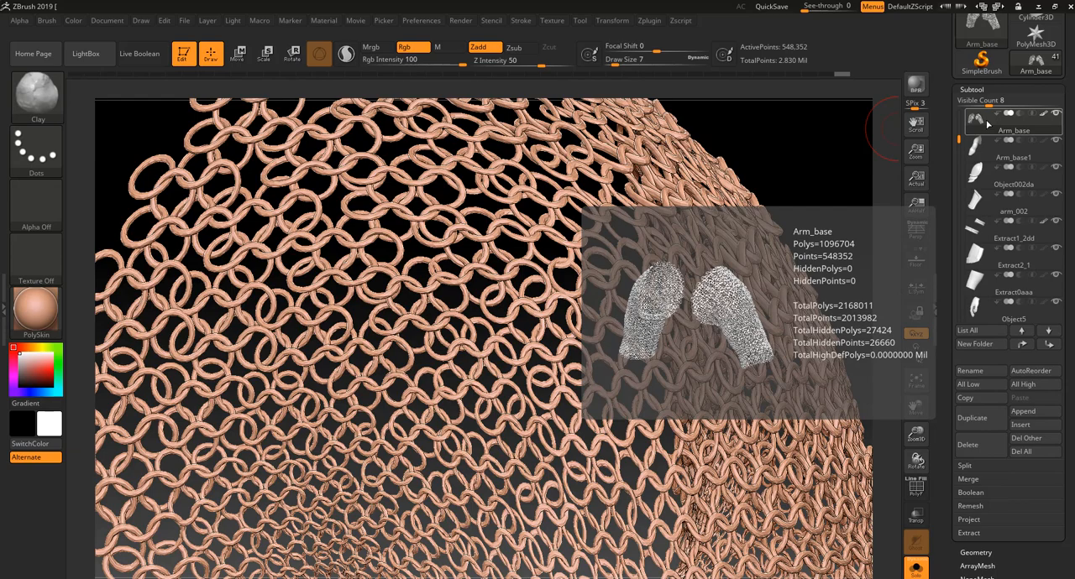
- Examine the newly decimated chainmail rings close up and from several angles, including their PolyFrame wireframe
drag(815, 164, 732, 410)
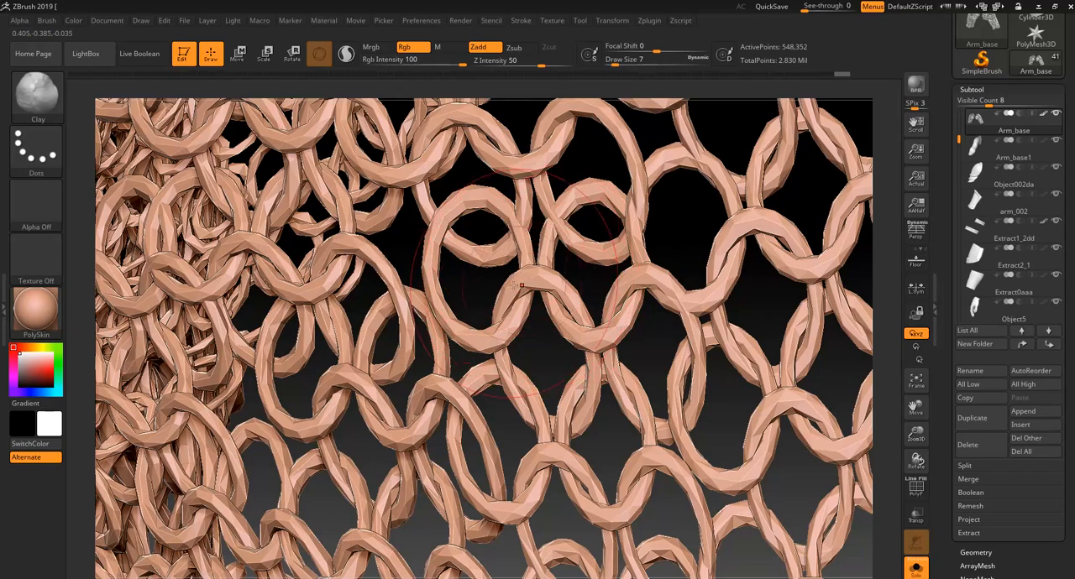
key(shift)
mouse_move(506, 288)
shift+mouse_down()
mouse_move(527, 265)
mouse_move(607, 264)
mouse_move(633, 230)
mouse_move(654, 466)
shift+mouse_up()
key(f)
alt+drag(597, 334, 474, 429)
alt+drag(705, 242, 715, 310)
alt+drag(781, 270, 728, 302)
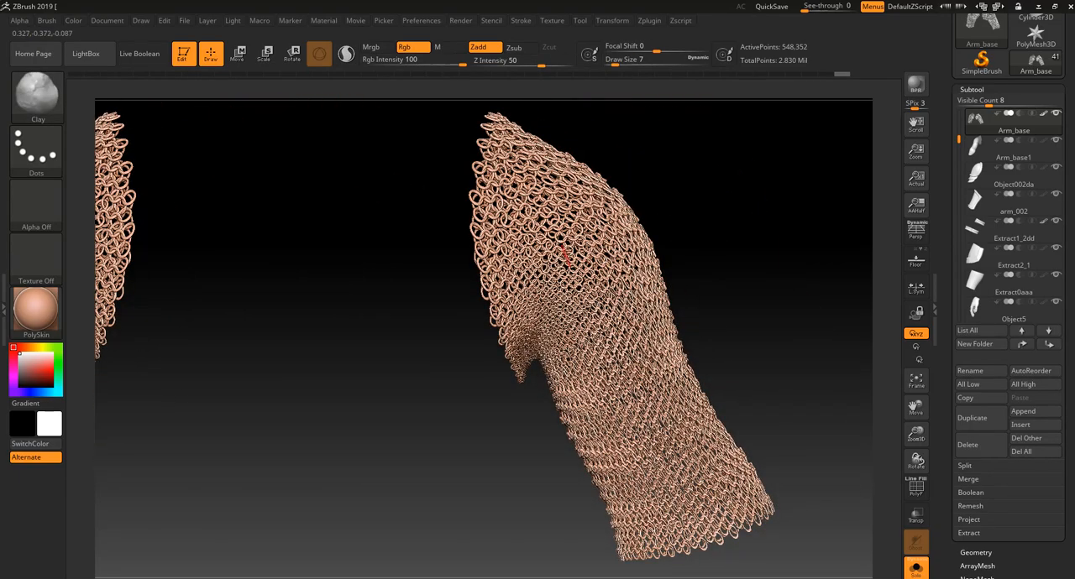
alt+drag(780, 273, 528, 469)
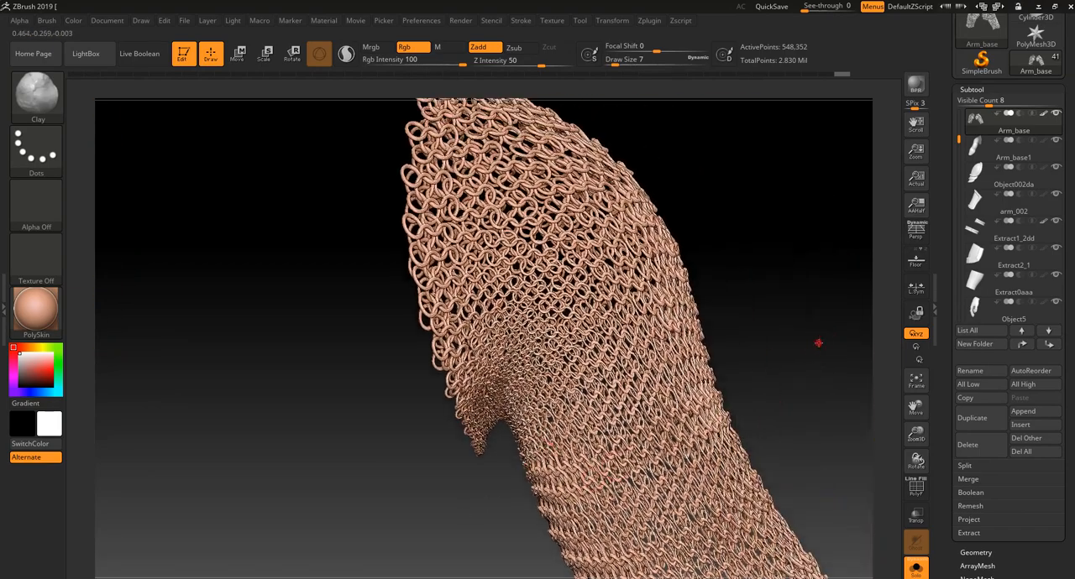
alt+drag(818, 343, 773, 314)
key(shift+f)
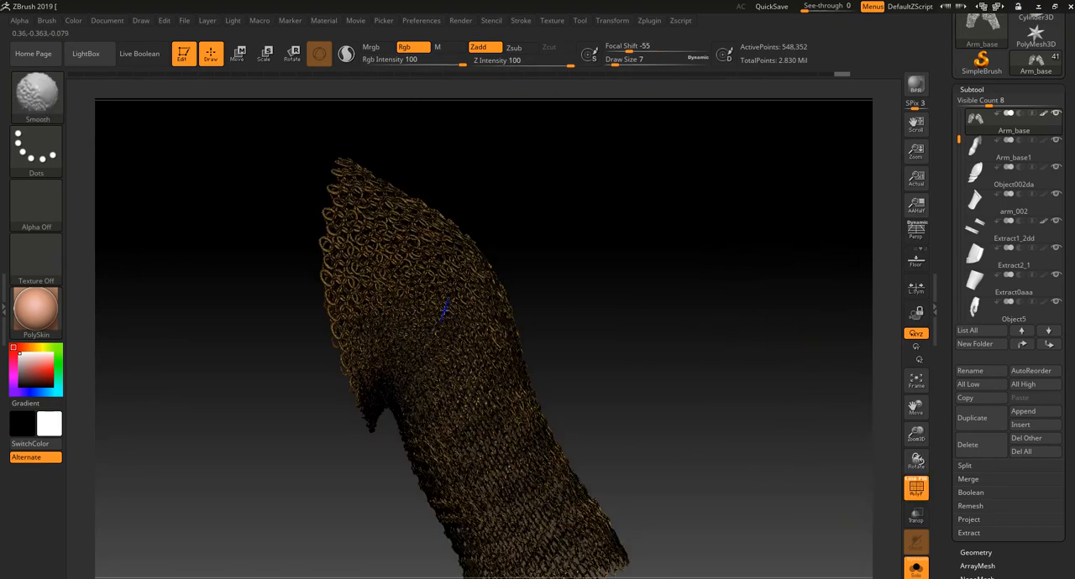
key(shift+f)
- Decimate the current Arm_base chainmail at 10% with Decimation Master and frame both sleeves
click(651, 21)
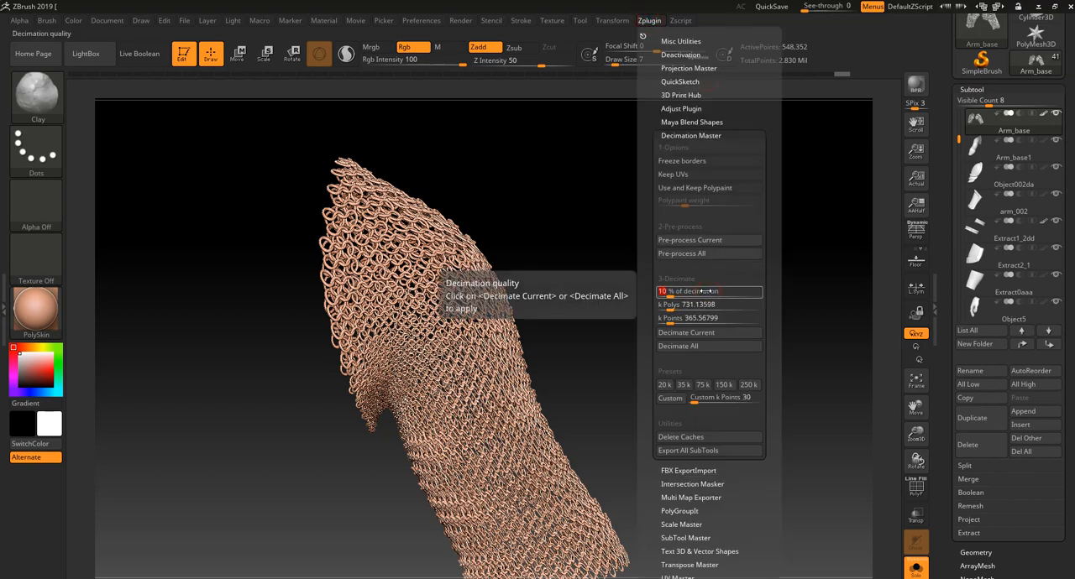
click(690, 333)
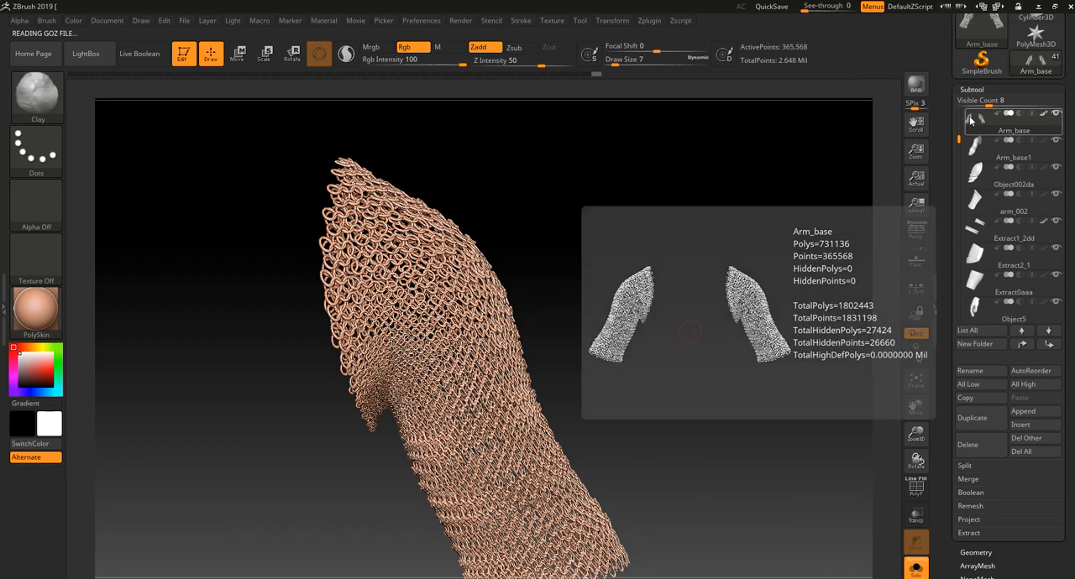
key(f)
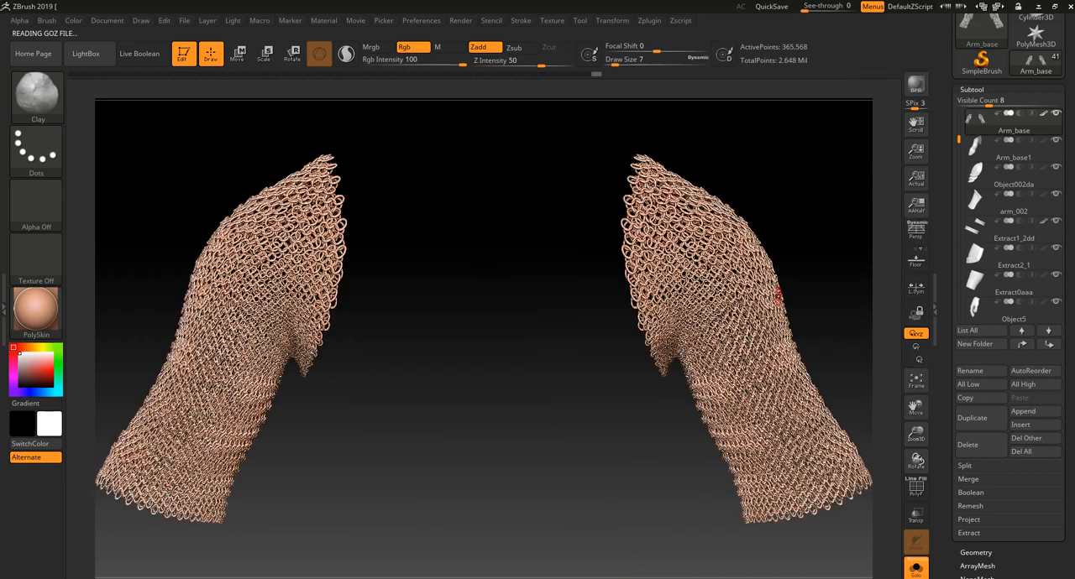
- Inspect the wireframe of both chainmail sleeves with PolyFrame, then hide the wireframe
key(f)
key(shift+f)
drag(773, 297, 271, 280)
key(shift+f)
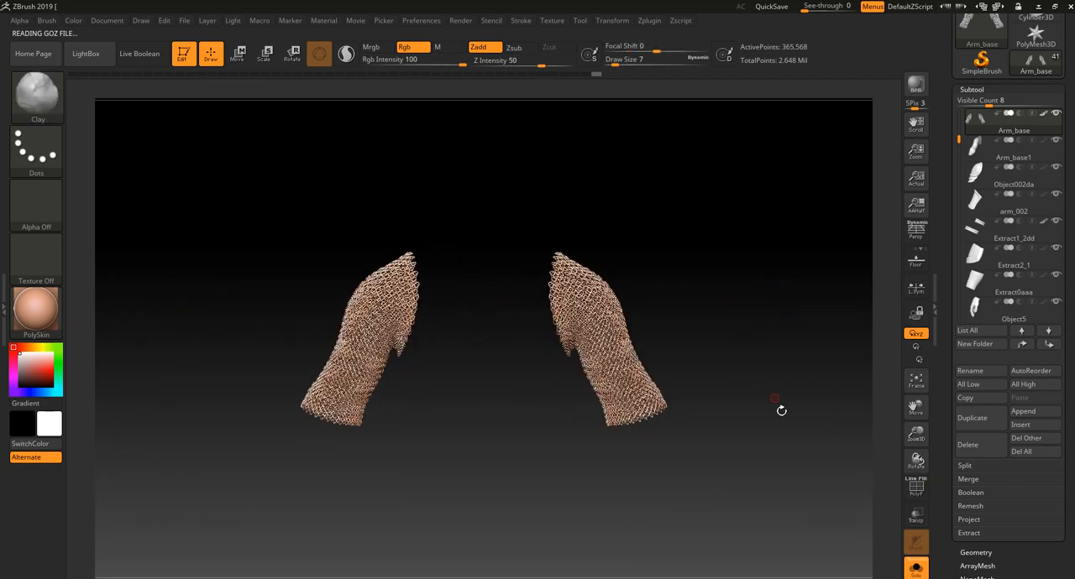
- Turn off Solo mode to show the sleeves together with the rest of the armoured character
click(909, 573)
alt+drag(739, 457, 707, 365)
alt+drag(676, 433, 645, 336)
drag(643, 336, 703, 363)
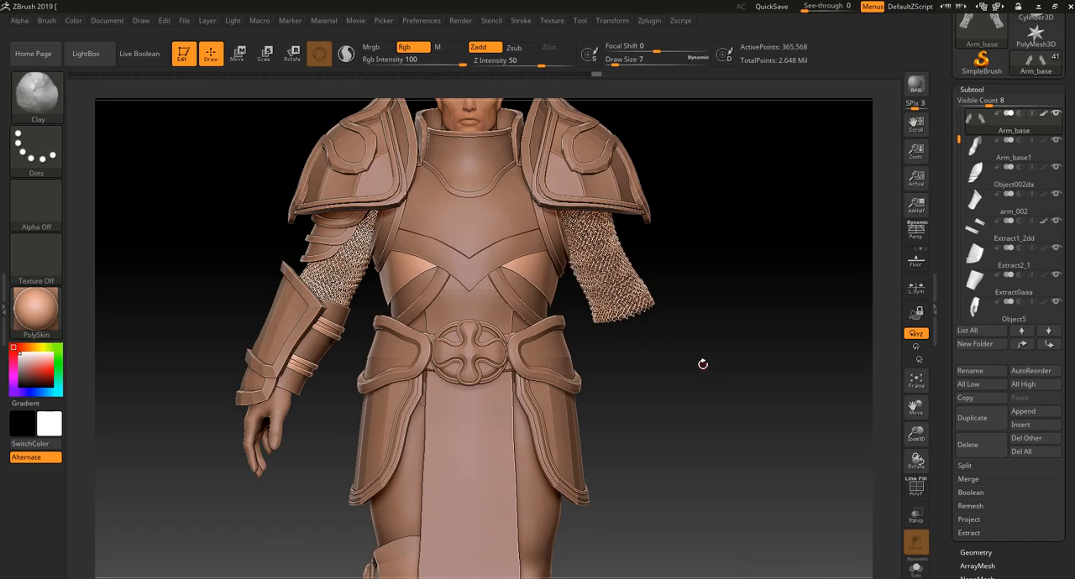
- Select the Extract3a chest plate and inspect its polygon wireframe with PolyFrame
alt+click(487, 233)
key(shift+f)
mouse_move(748, 234)
alt+mouse_down()
mouse_move(715, 341)
mouse_move(739, 361)
alt+mouse_up()
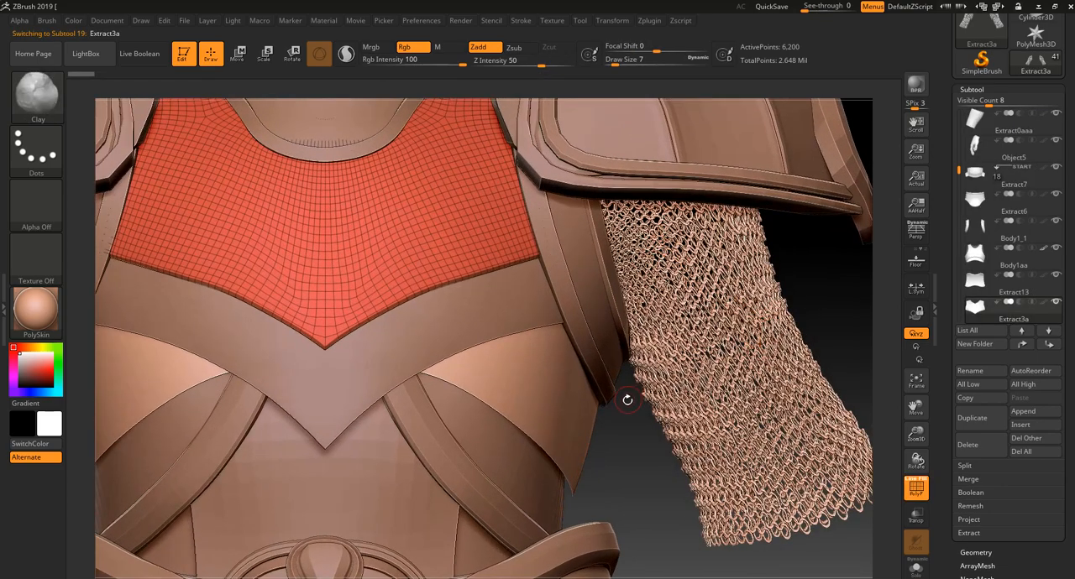
alt+drag(627, 400, 751, 447)
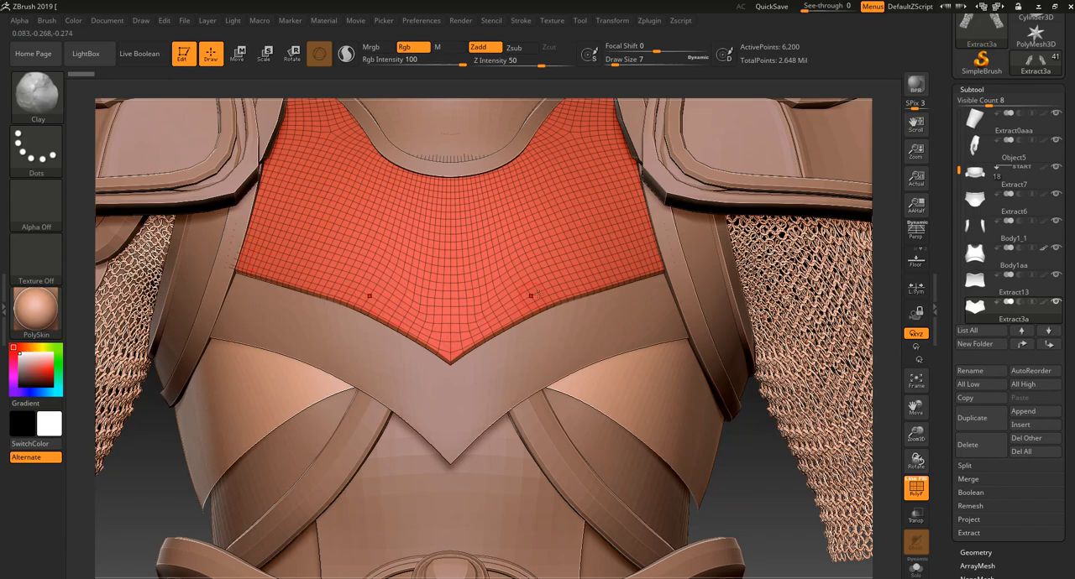
alt+drag(755, 481, 648, 324)
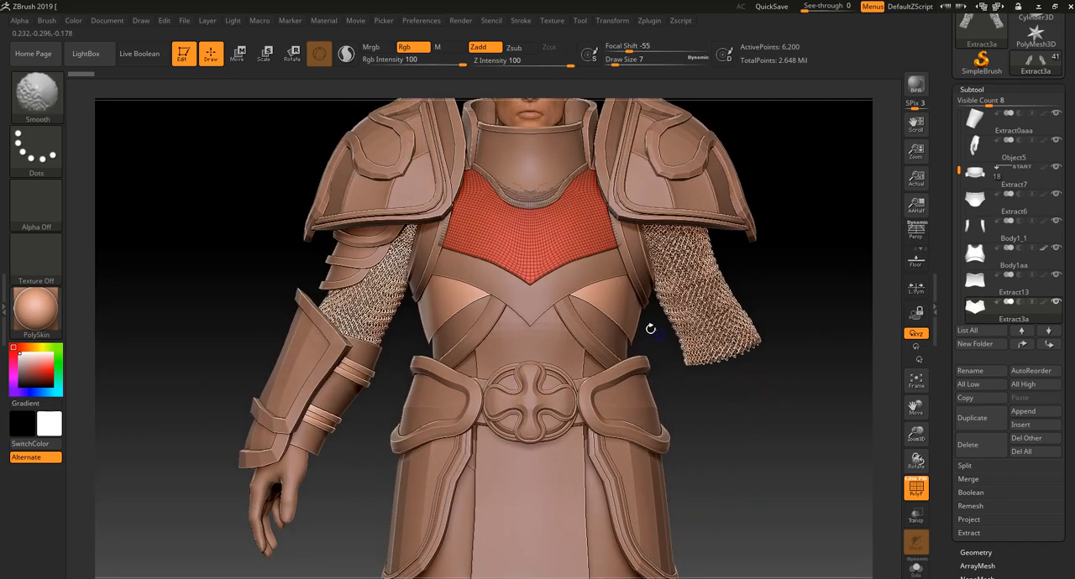
key(shift+f)
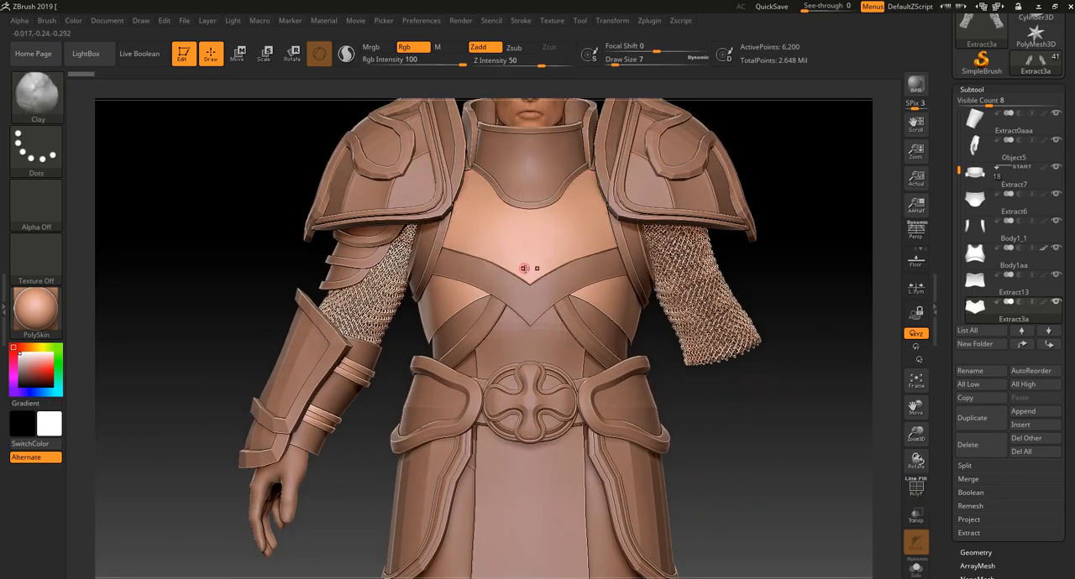
- Examine the back of the armour, select the Extract10 rear skirt plate and inspect its wireframe with PolyFrame
key(f)
drag(689, 362, 555, 396)
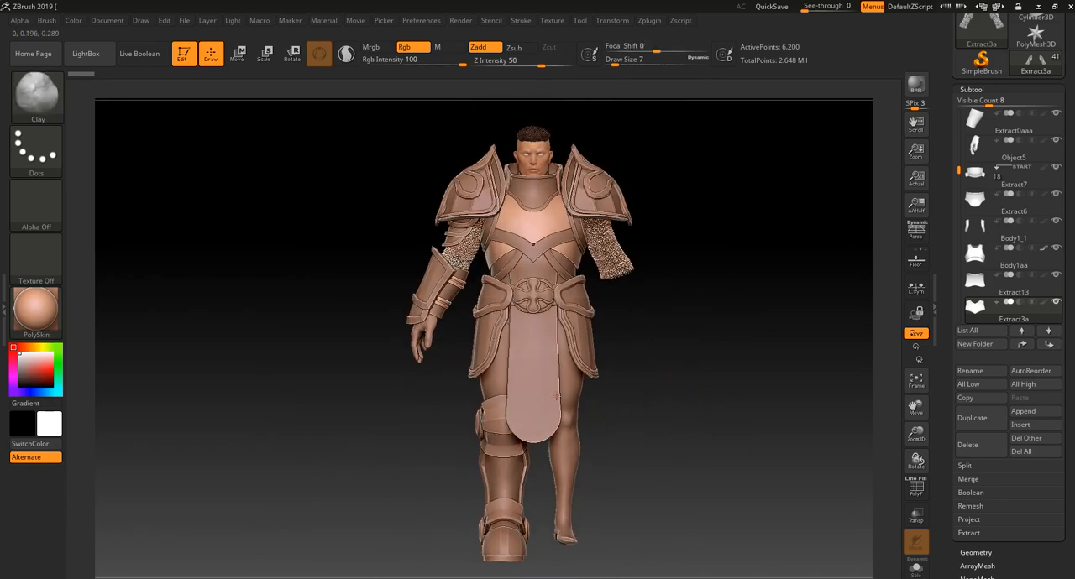
drag(378, 375, 597, 454)
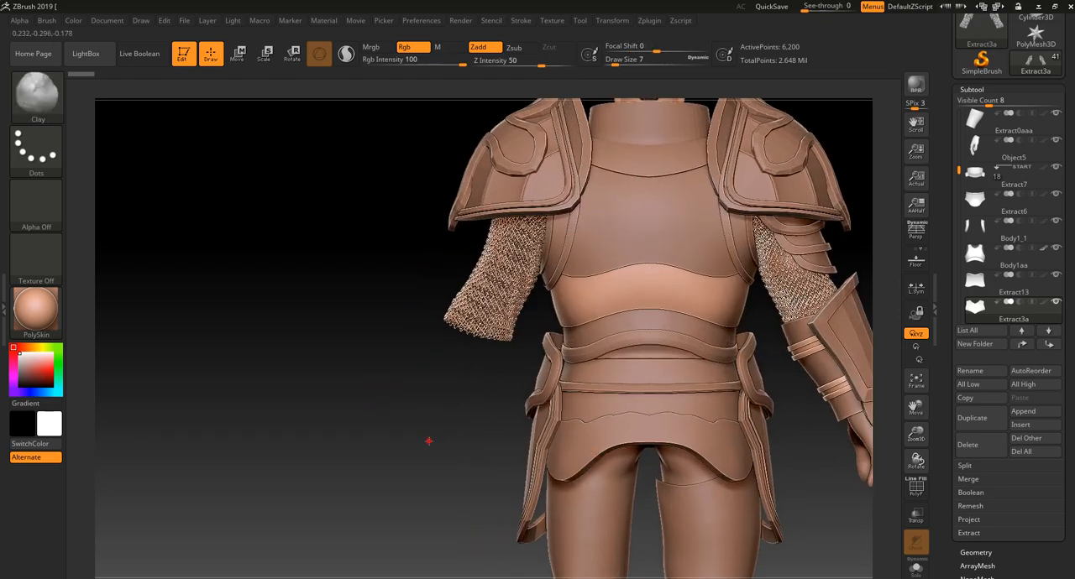
alt+drag(429, 440, 273, 407)
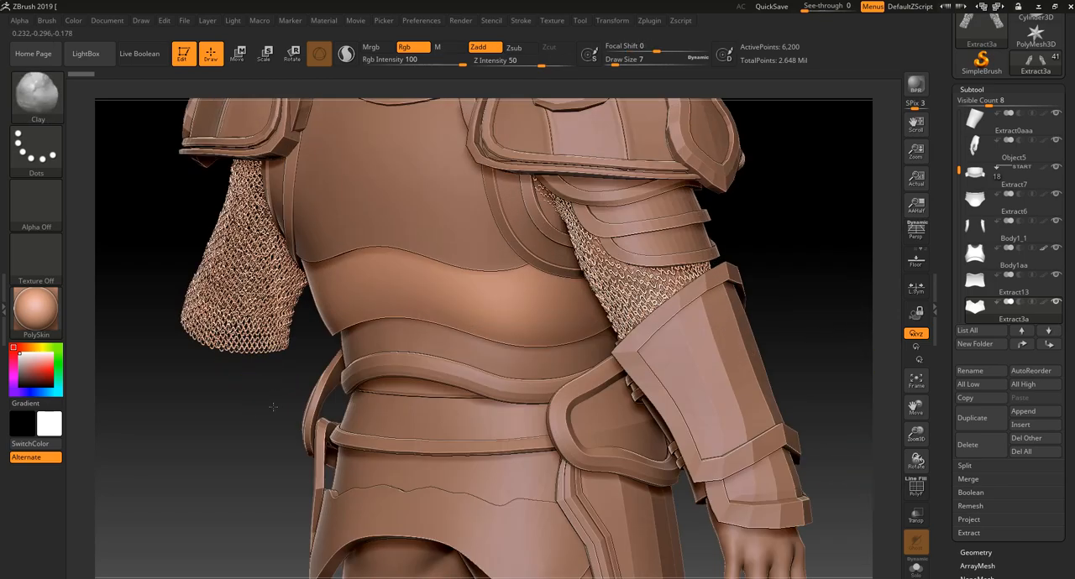
alt+drag(192, 441, 310, 297)
alt+click(566, 378)
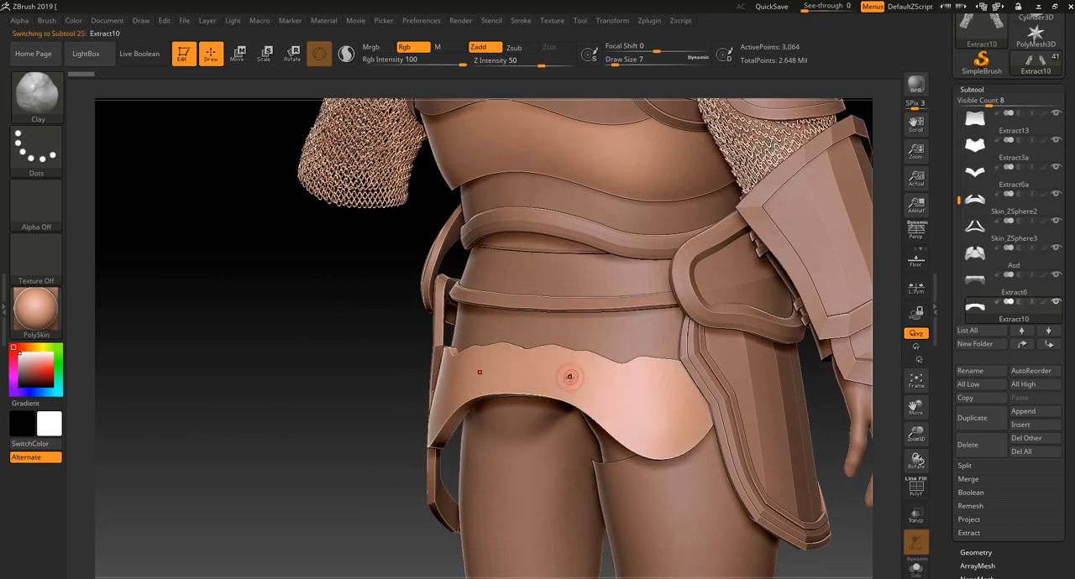
key(shift+f)
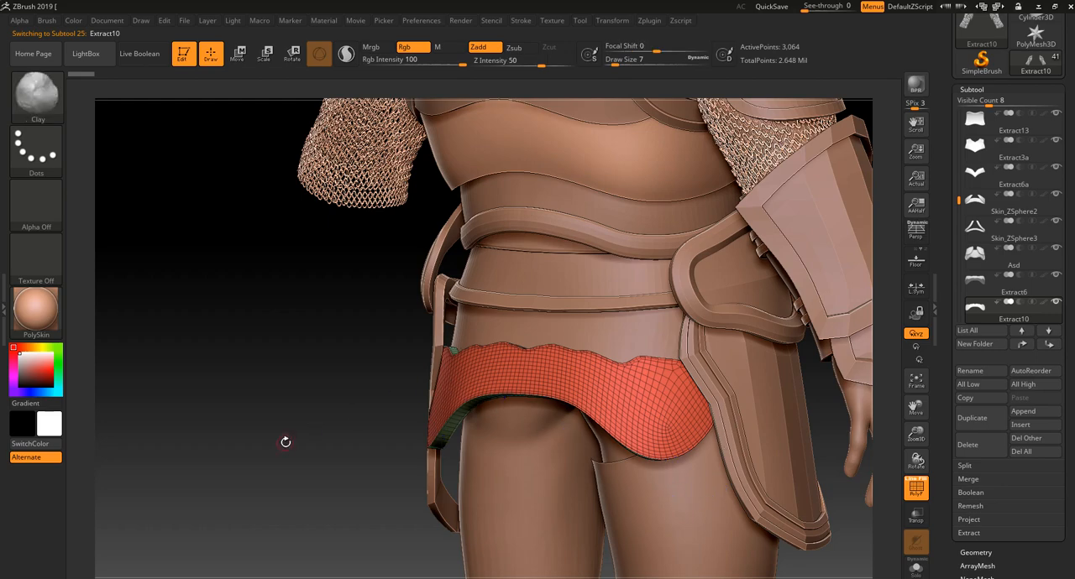
mouse_move(284, 440)
mouse_down()
mouse_move(297, 343)
mouse_move(372, 377)
mouse_move(460, 363)
mouse_move(458, 302)
mouse_move(456, 389)
mouse_move(340, 385)
mouse_up()
alt+drag(422, 341, 427, 422)
alt+drag(446, 386, 340, 449)
key(shift+f)
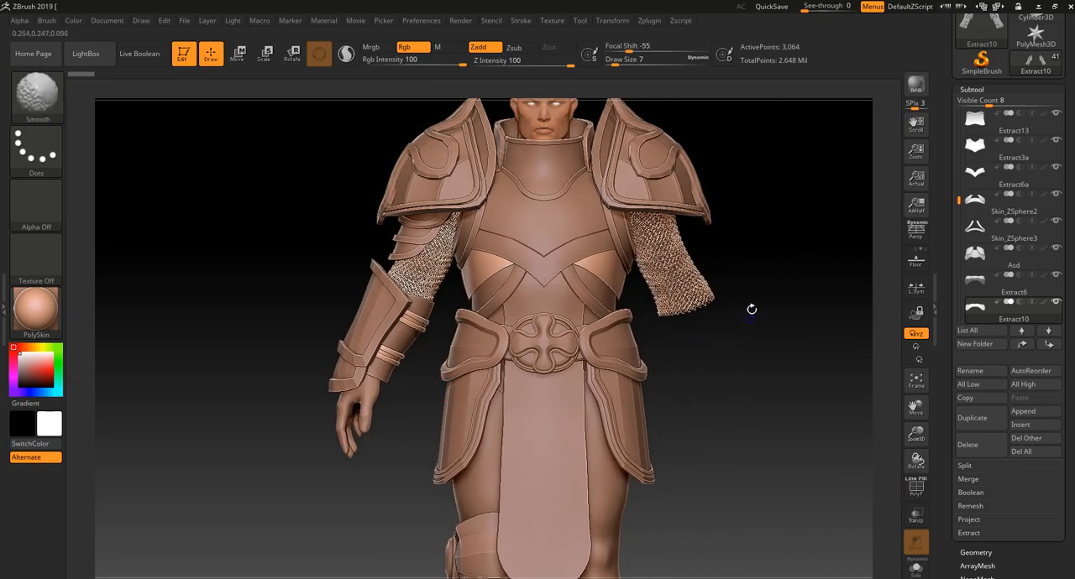
mouse_move(713, 179)
mouse_down()
mouse_move(726, 211)
mouse_move(822, 213)
mouse_move(781, 323)
mouse_move(767, 330)
mouse_up()
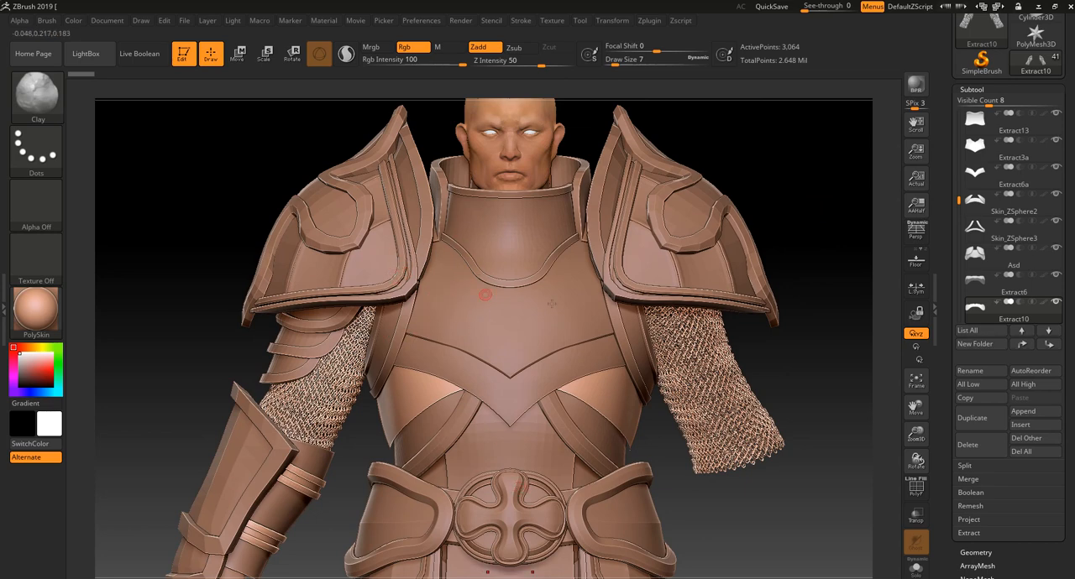
mouse_move(832, 377)
alt+mouse_down()
mouse_move(817, 346)
mouse_move(787, 358)
mouse_move(807, 305)
mouse_move(810, 340)
alt+mouse_up()
mouse_move(797, 282)
alt+mouse_down()
mouse_move(823, 290)
mouse_move(811, 379)
alt+mouse_up()
key(ctrl)
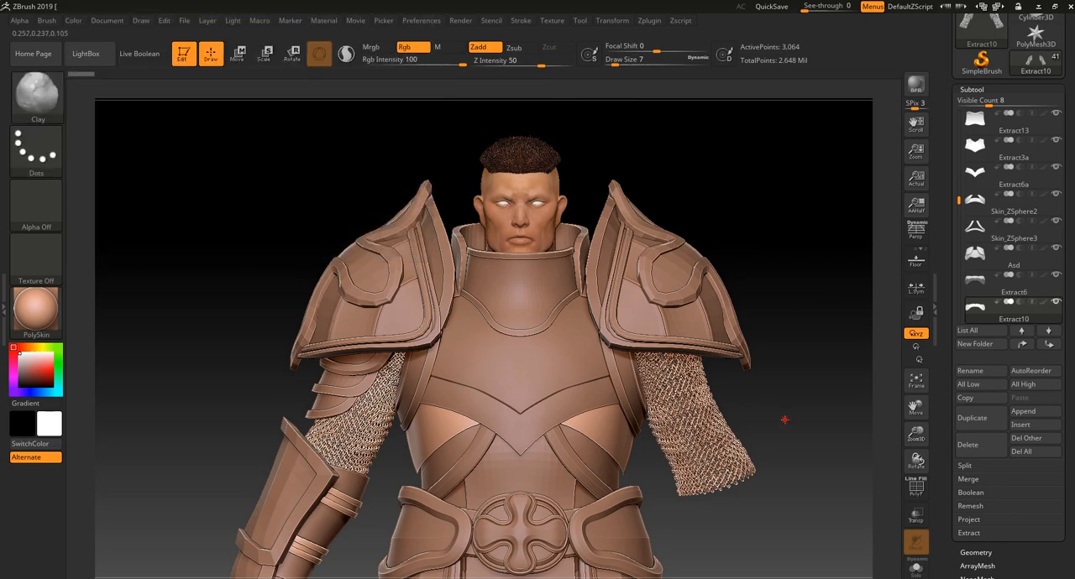
alt+drag(783, 420, 797, 361)
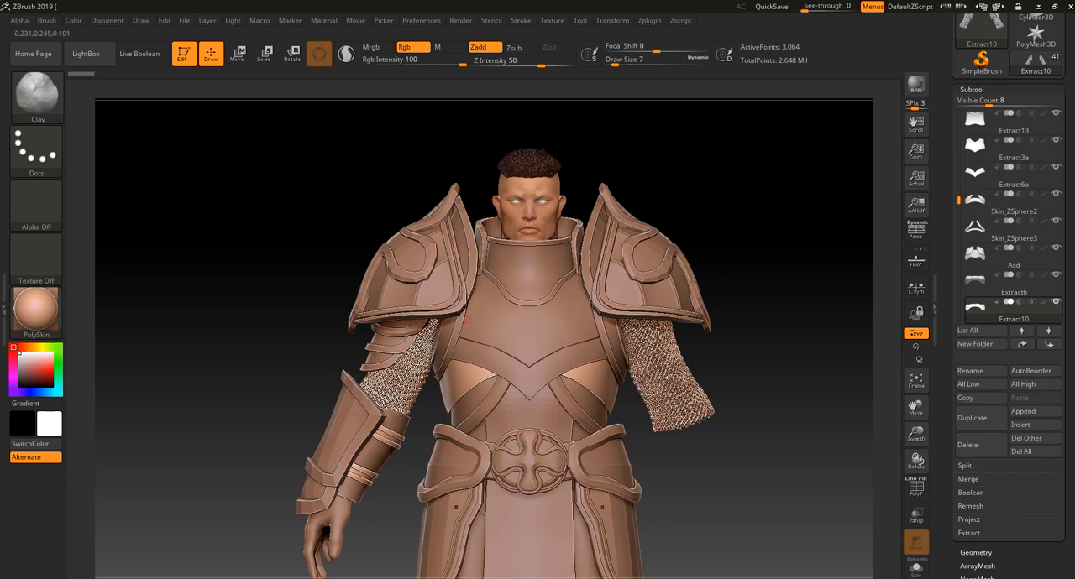
alt+drag(748, 485, 756, 412)
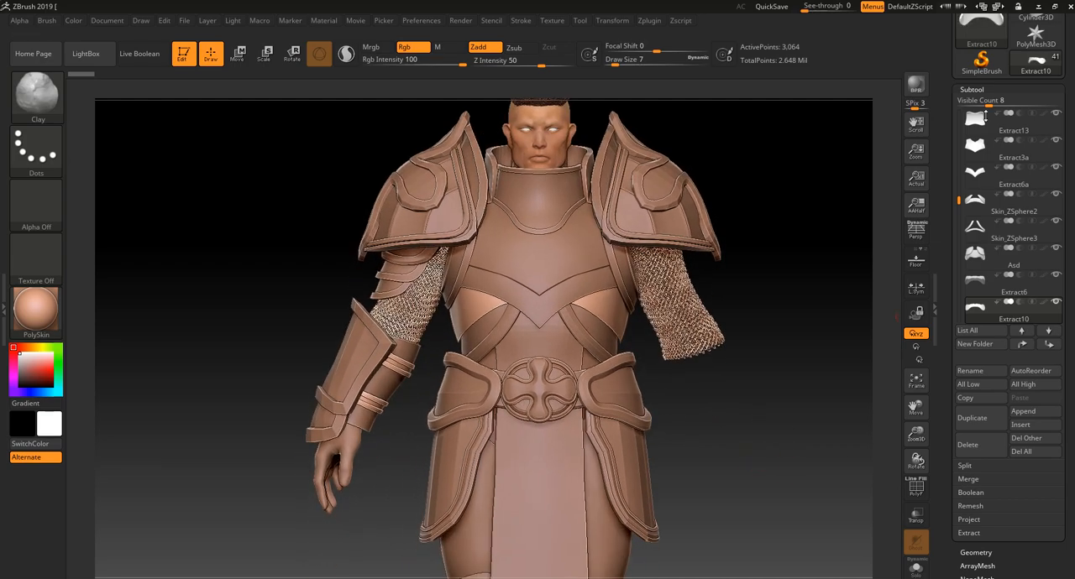
- Switch to the Cylinder3D tool and append a Sphere3D to it as a second subtool
drag(1068, 98, 1065, 171)
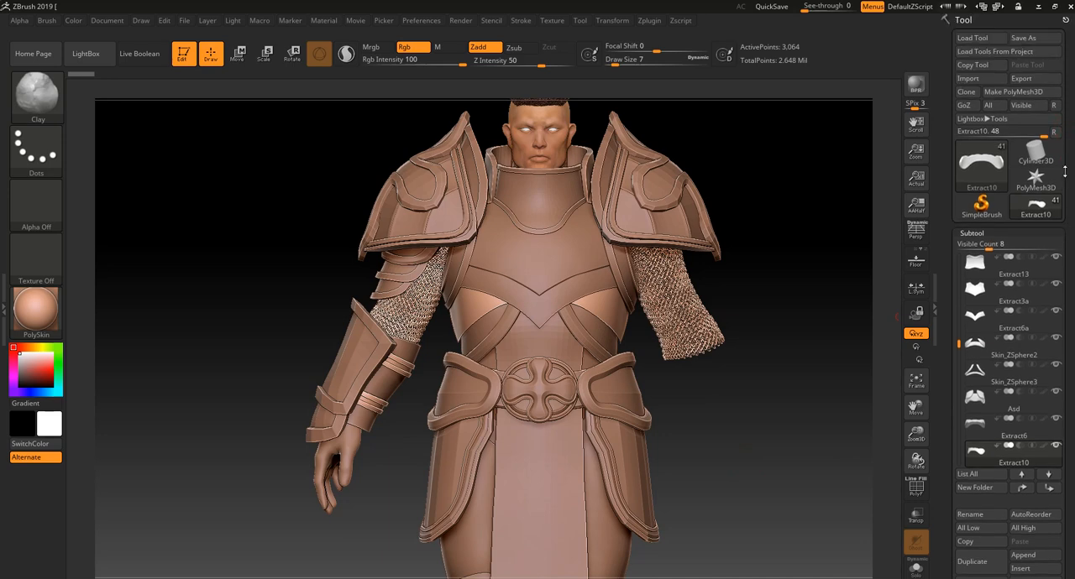
click(1036, 158)
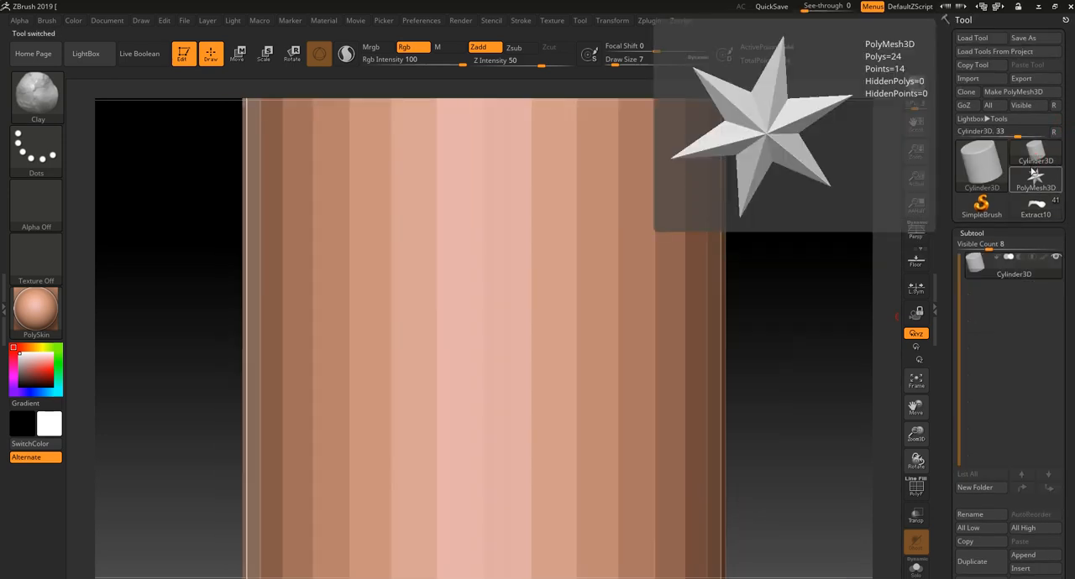
click(1034, 563)
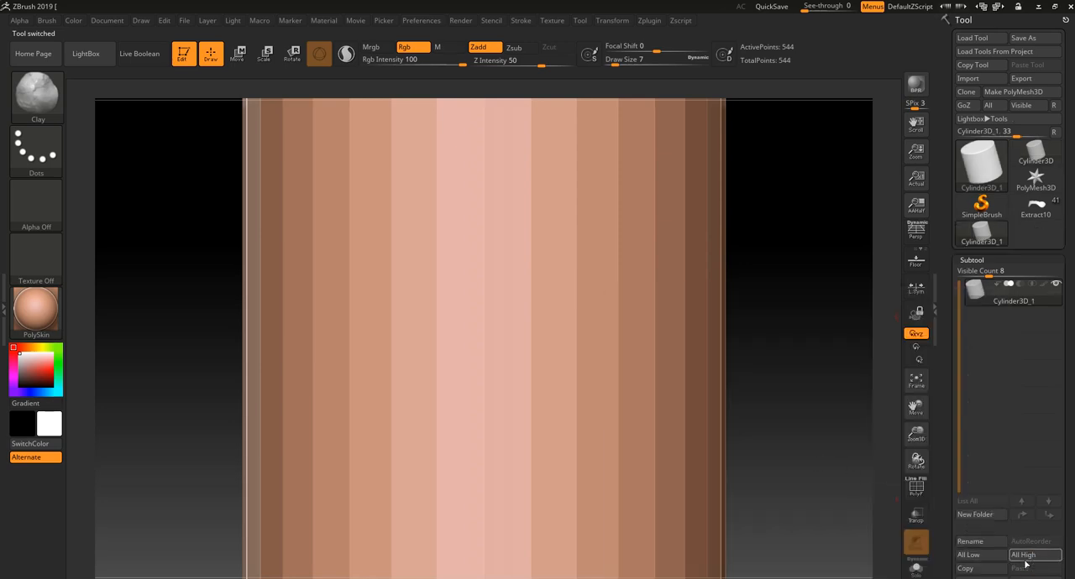
click(1034, 564)
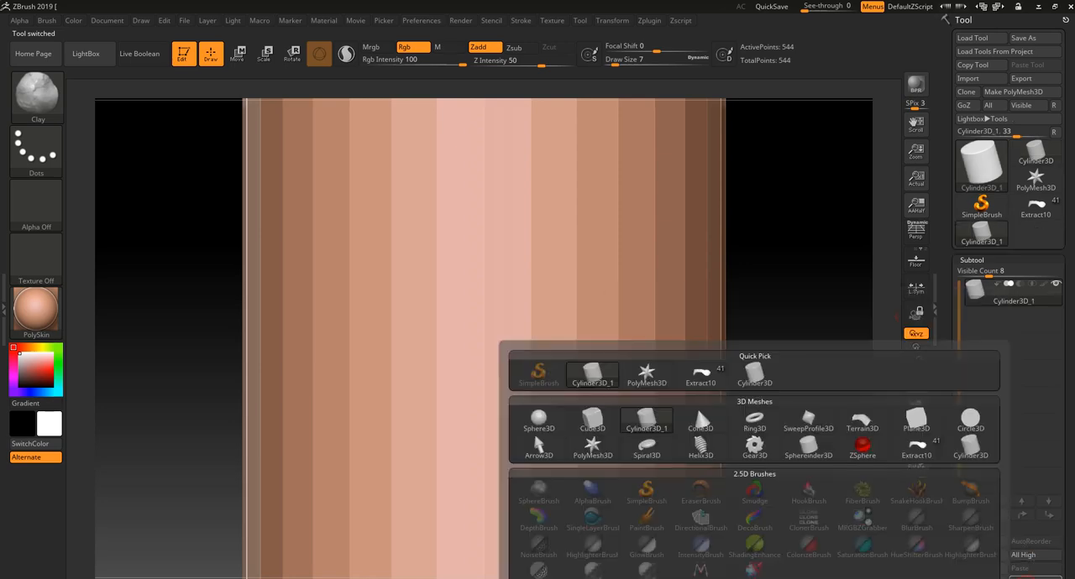
click(536, 417)
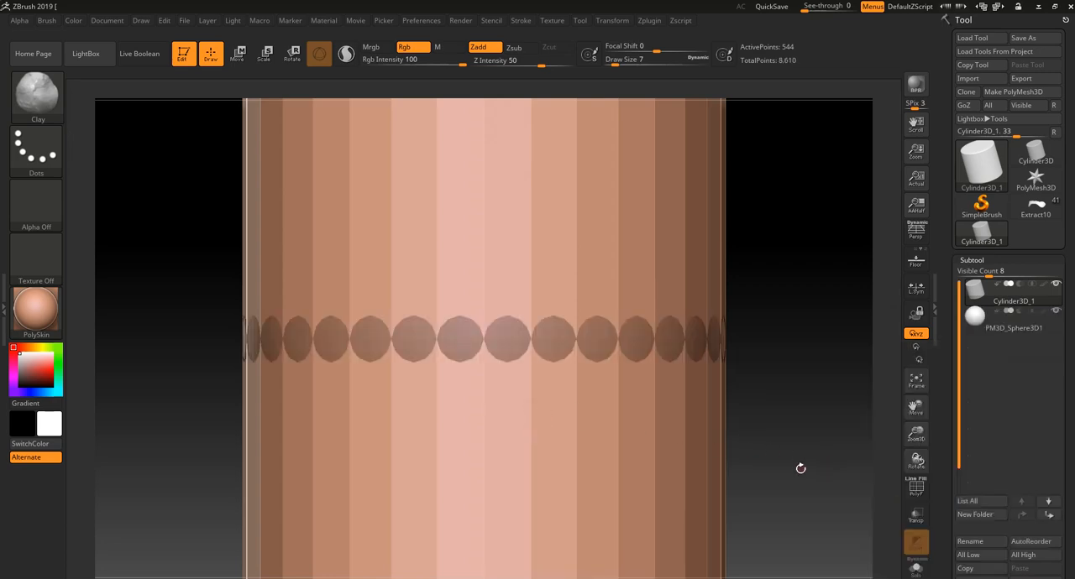
- Hide the cylinder subtool, make PM3D_Sphere3D1 the active subtool and display the Move gizmo on it
alt+drag(799, 468, 803, 348)
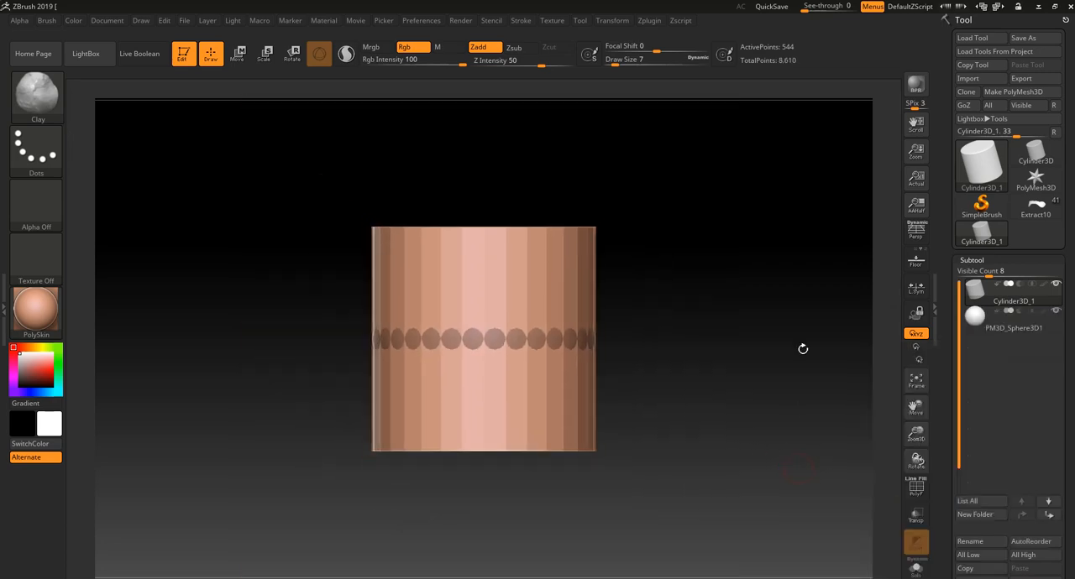
click(1050, 313)
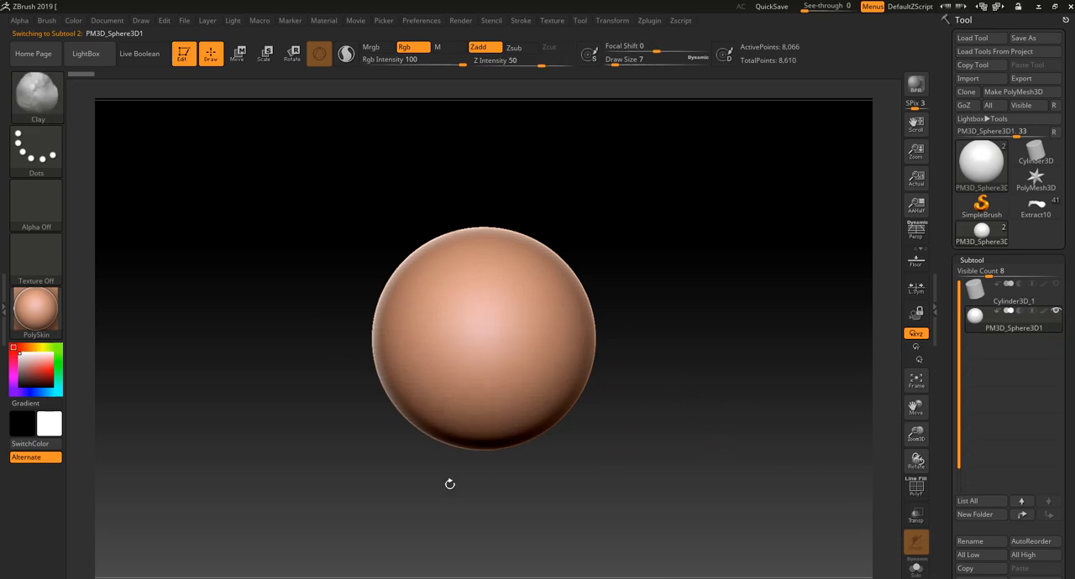
click(238, 53)
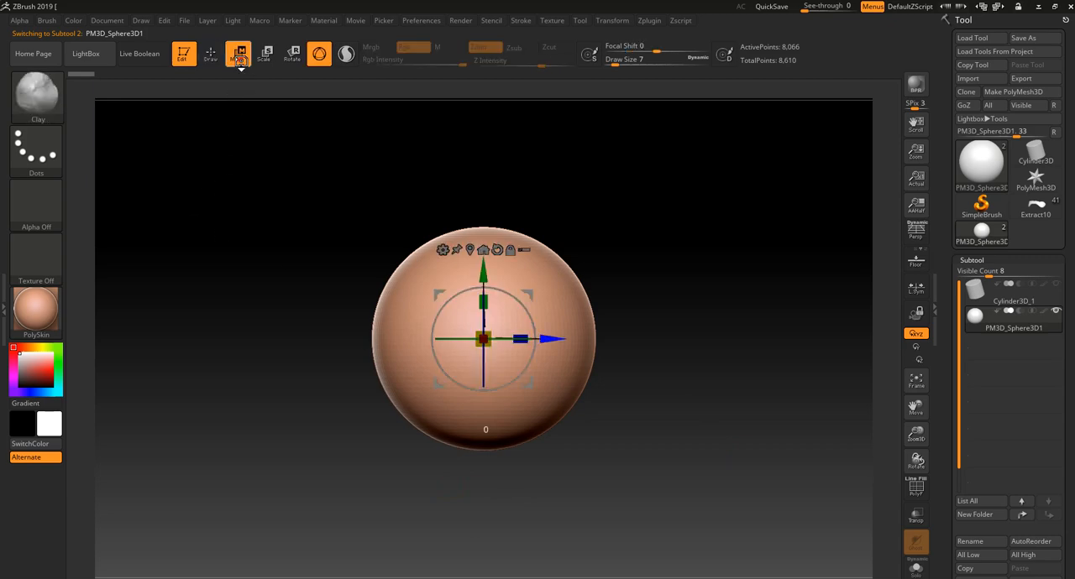
- Flatten the sphere along its Z axis to less than half its original depth
drag(518, 336, 454, 349)
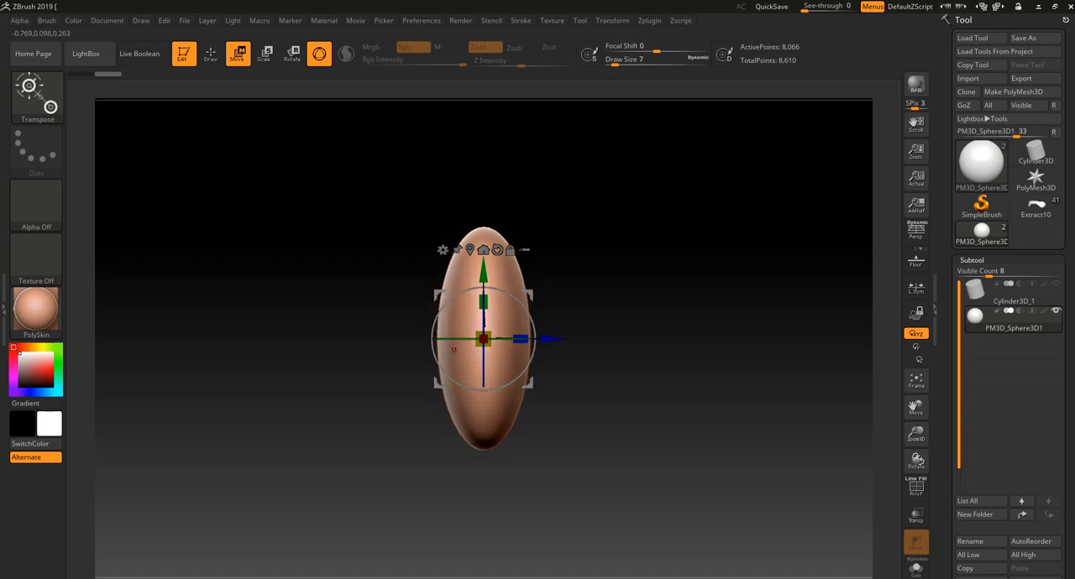
drag(597, 463, 659, 444)
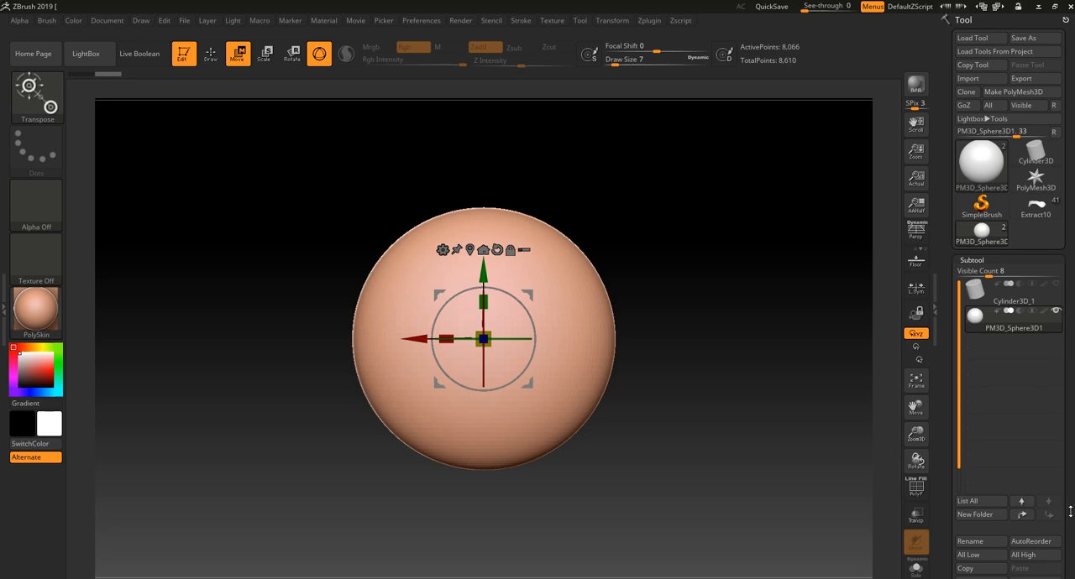
- Display the flattened sphere's wireframe with PolyFrame and divide its mesh three times, up to subdivision level 4
scroll(1052, 501, down, 4)
click(987, 559)
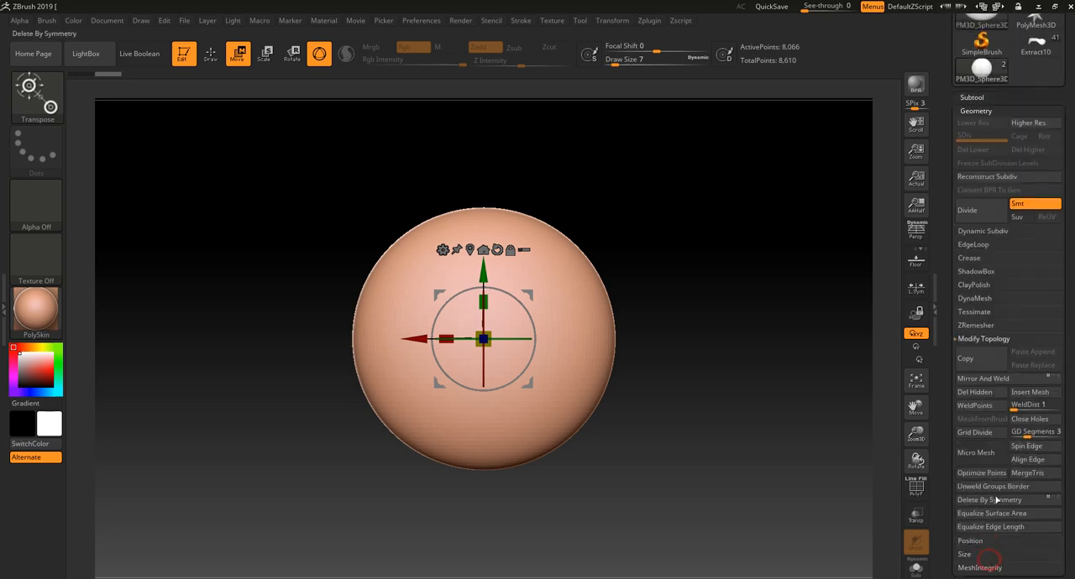
key(shift+f)
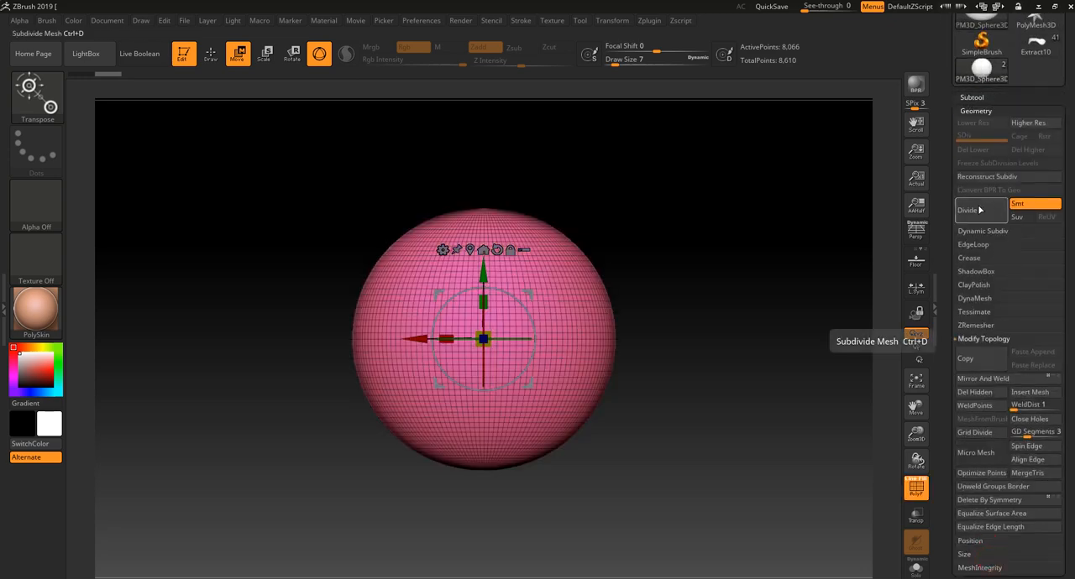
click(979, 210)
click(979, 210)
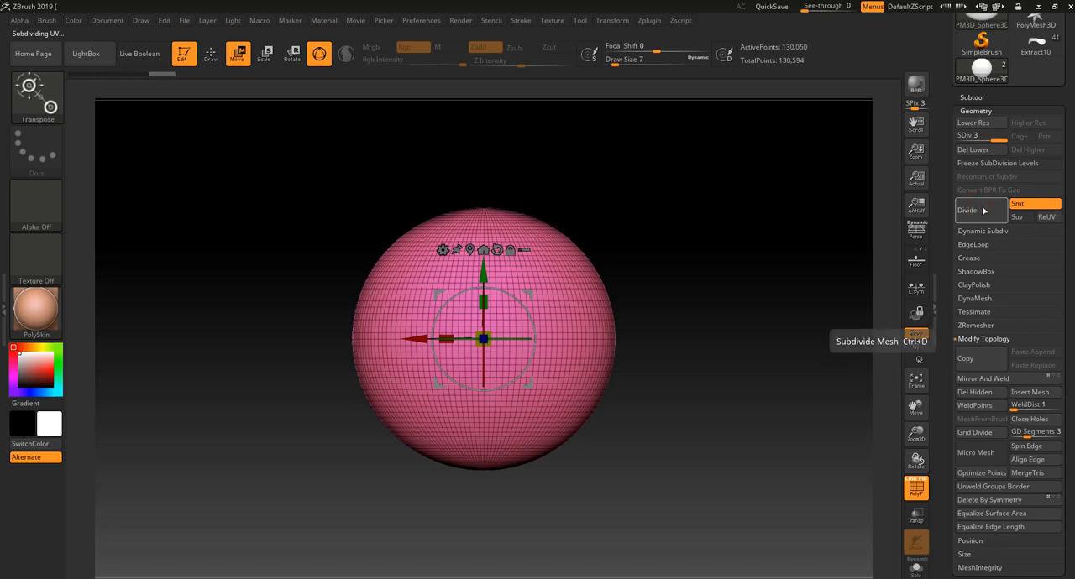
mouse_move(992, 79)
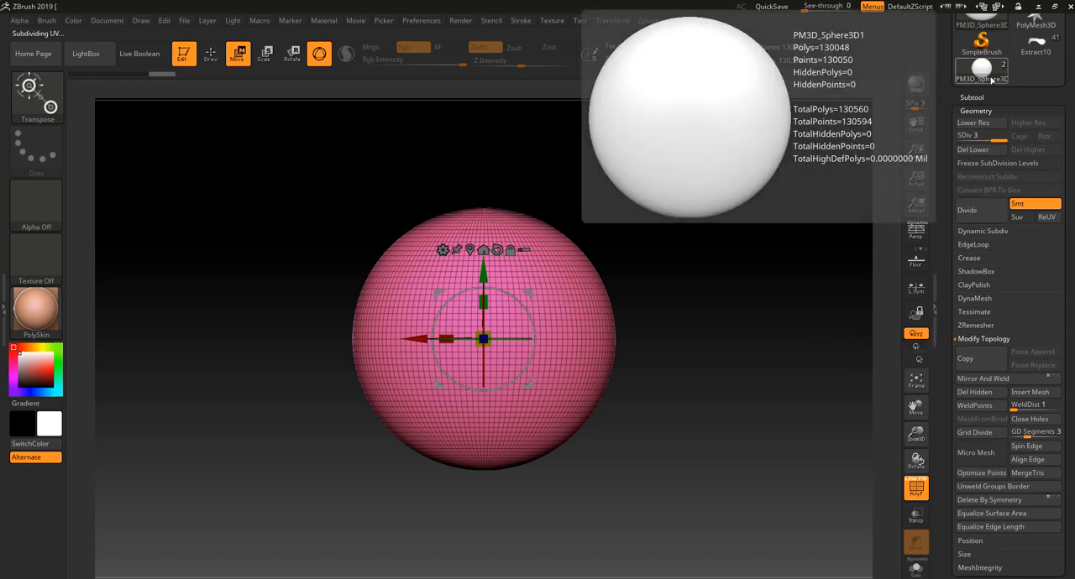
click(967, 210)
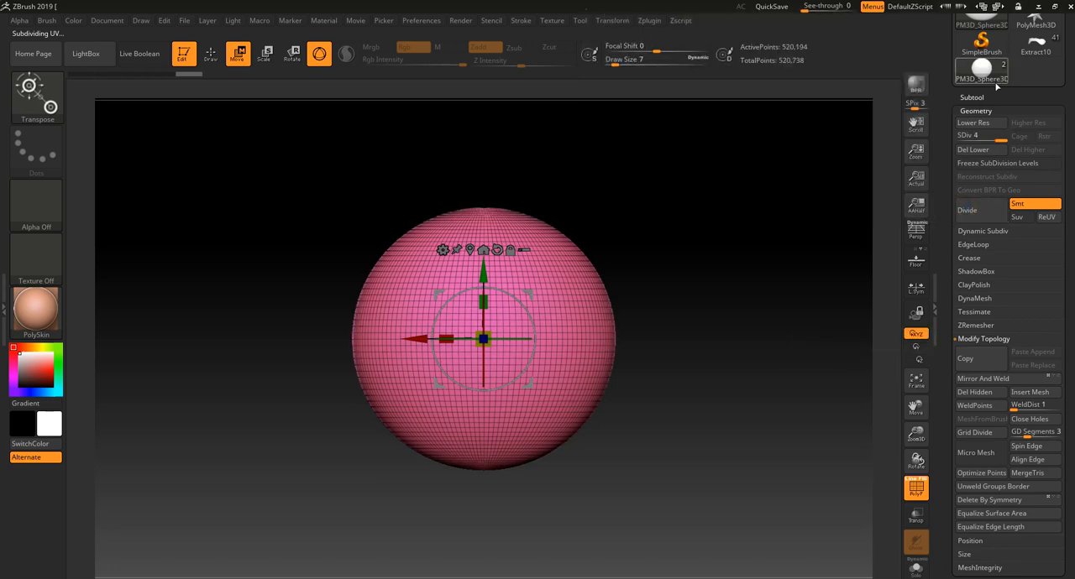
mouse_move(996, 79)
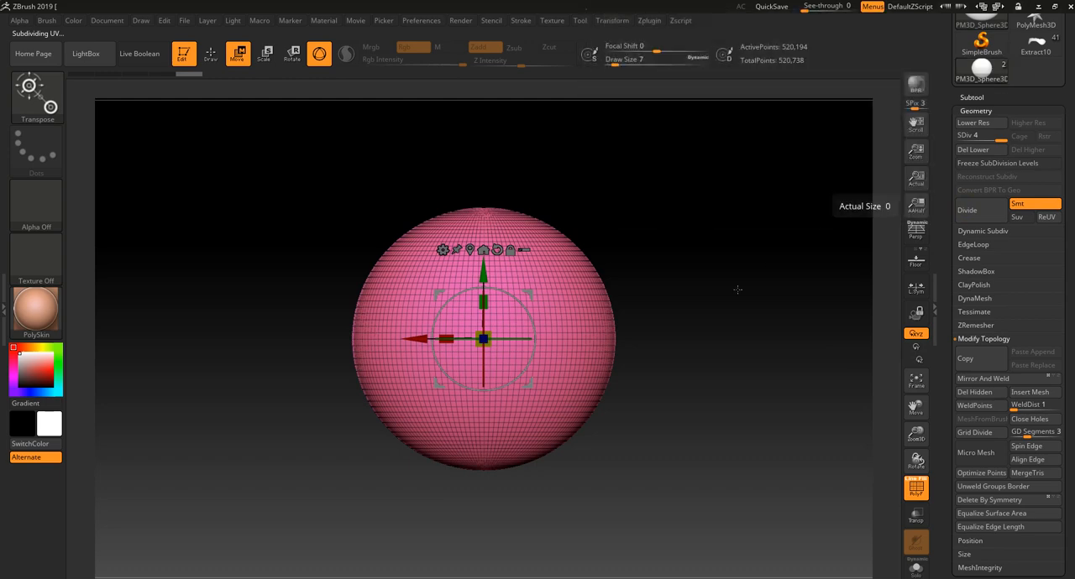
- Try to slice the flattened sphere vertically down the middle of its side view with SliceCurve
drag(684, 337, 753, 343)
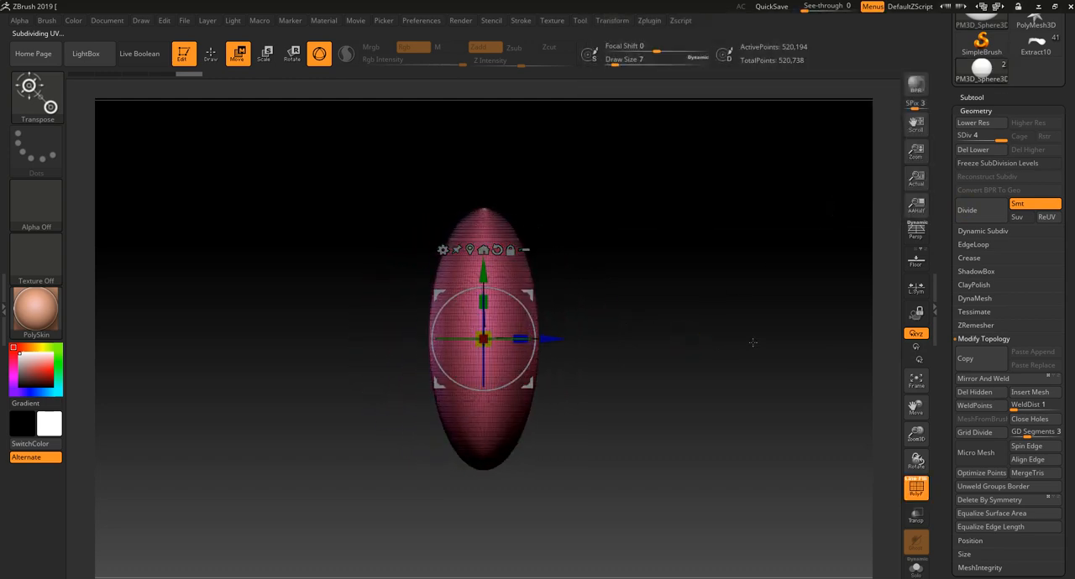
key(ctrl+shift)
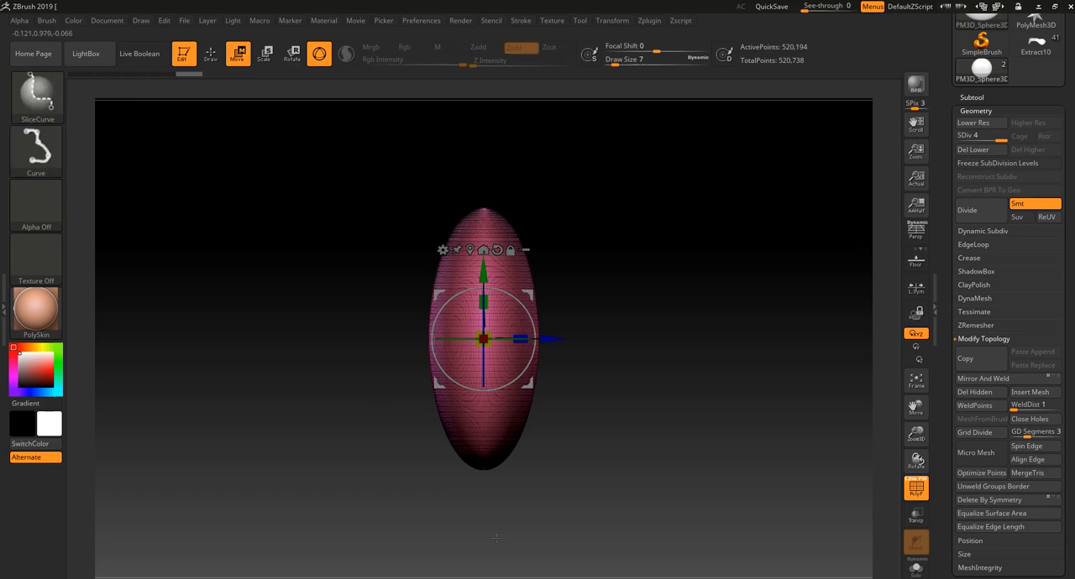
ctrl+shift+drag(491, 432, 474, 143)
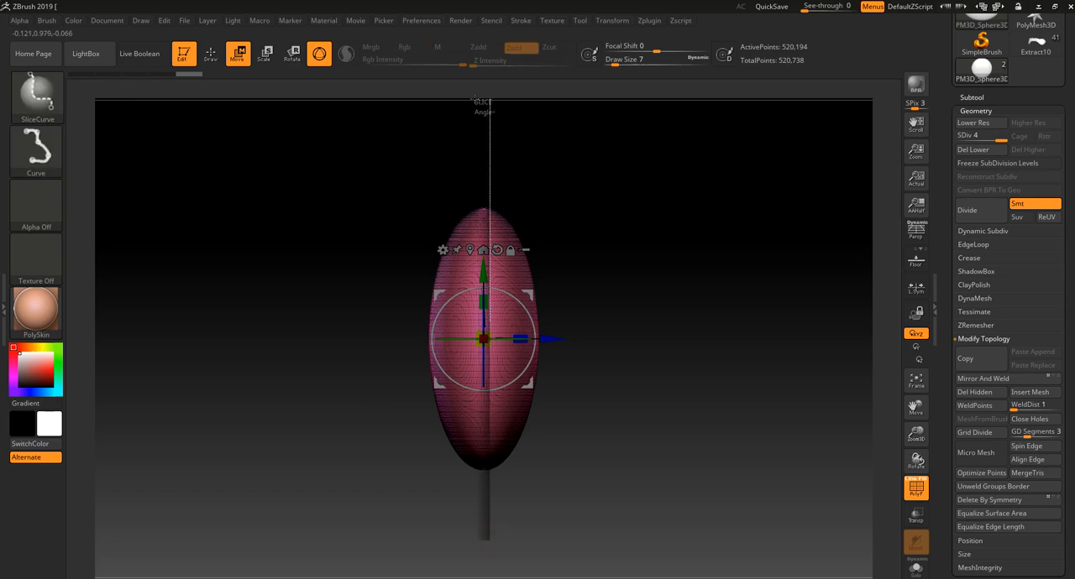
ctrl+shift+drag(475, 99, 476, 112)
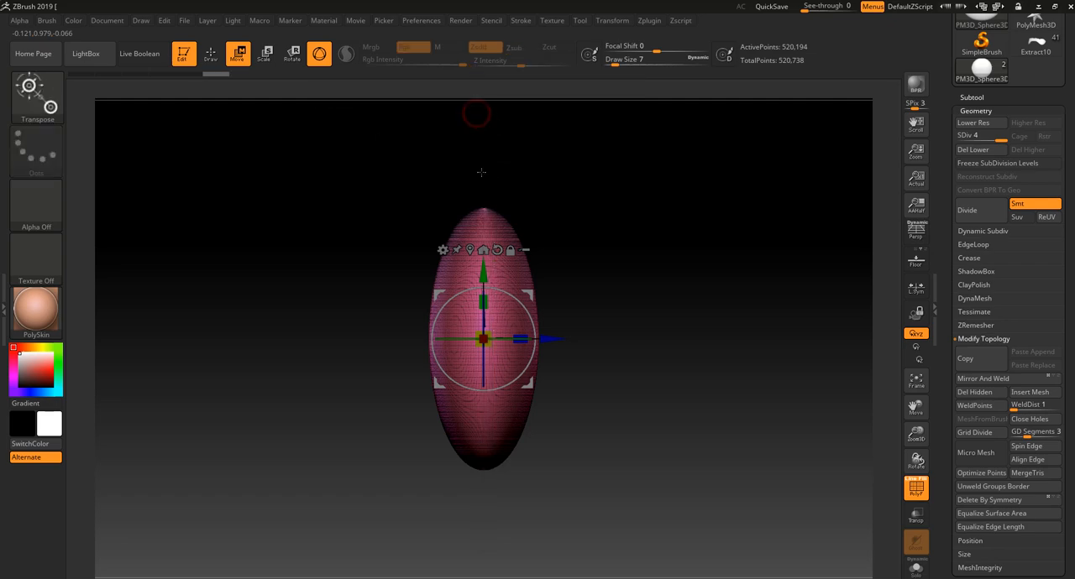
- Delete the lower subdivision levels and slice the flattened sphere vertically near its middle with SliceCurve
click(997, 163)
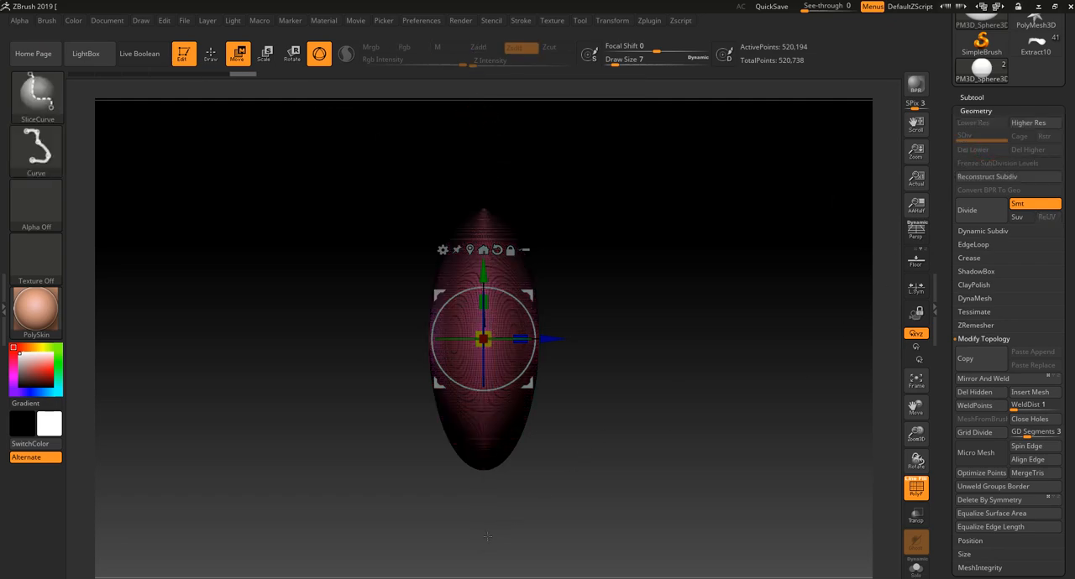
ctrl+shift+drag(487, 535, 488, 134)
- Isolate the red polygroup of the sliced sphere, turn off PolyFrame and delete the hidden geometry
click(211, 53)
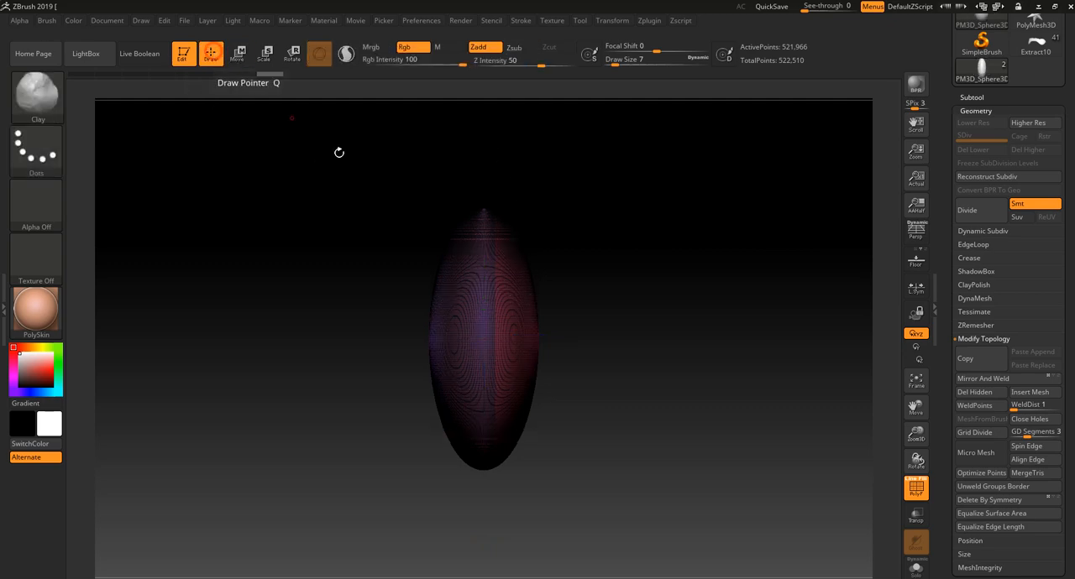
ctrl+shift+click(506, 264)
drag(675, 404, 620, 404)
key(shift+f)
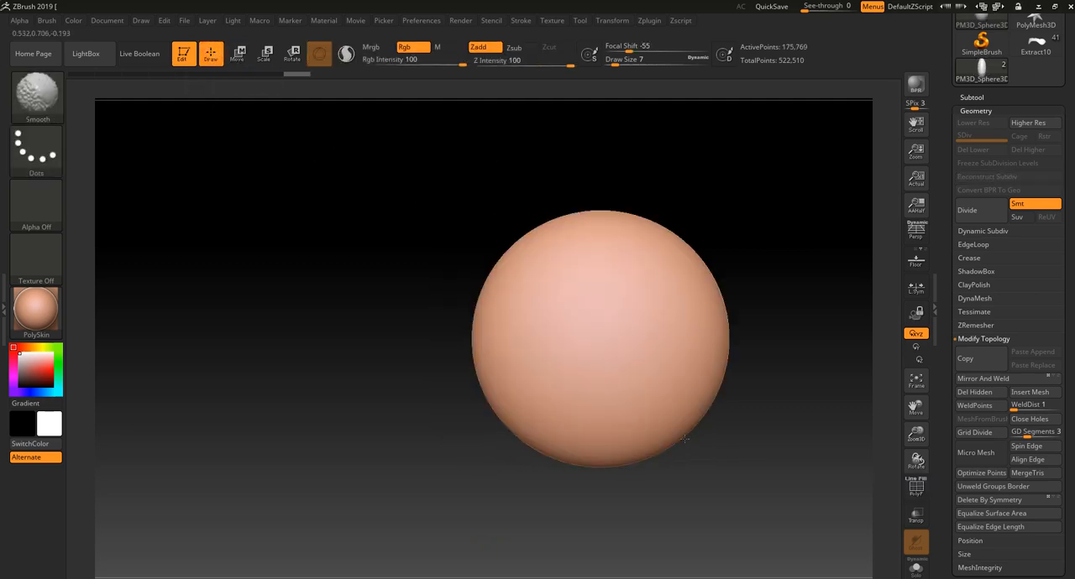
alt+drag(758, 485, 631, 477)
click(997, 406)
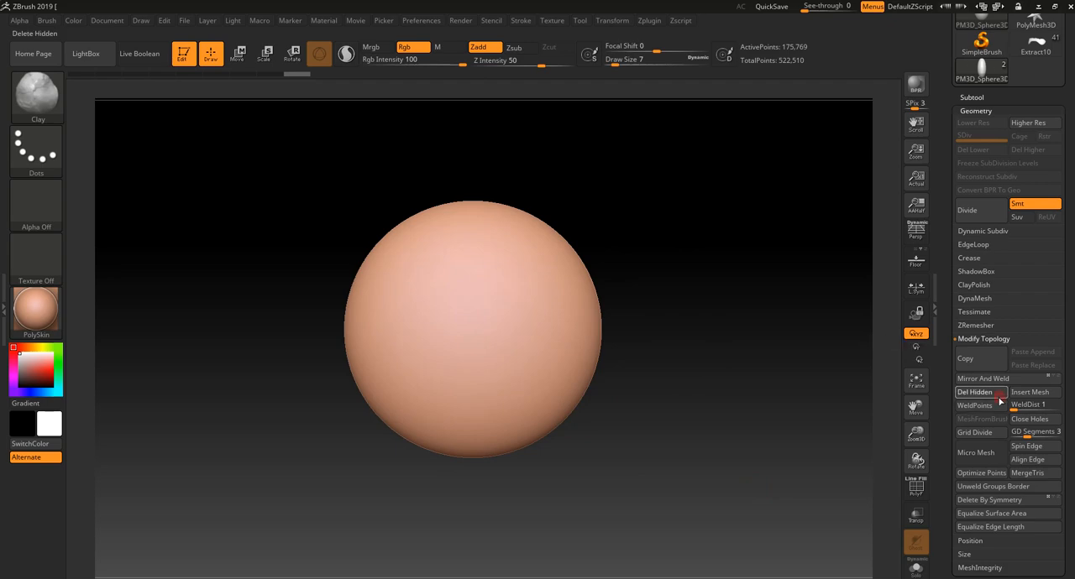
alt+drag(738, 339, 715, 369)
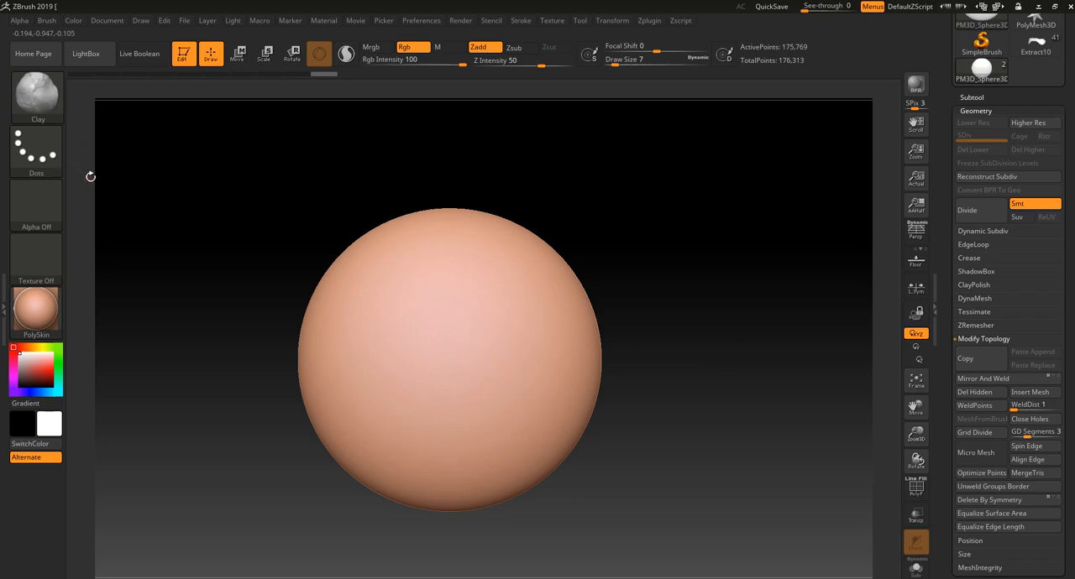
- Import the 문양2 image from the desktop as an alpha for the MaskPen brush
key(ctrl)
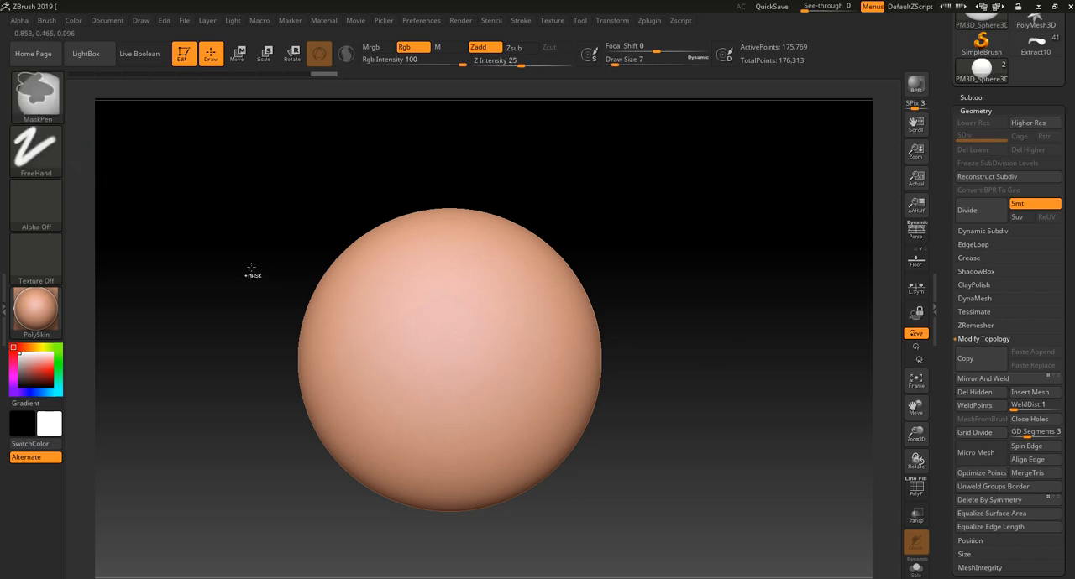
click(36, 203)
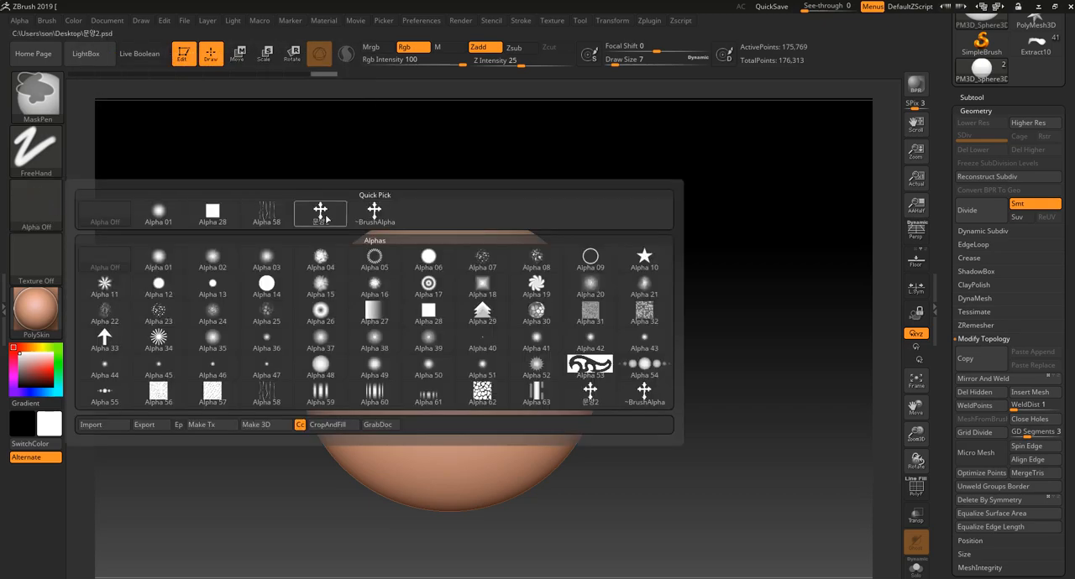
click(99, 426)
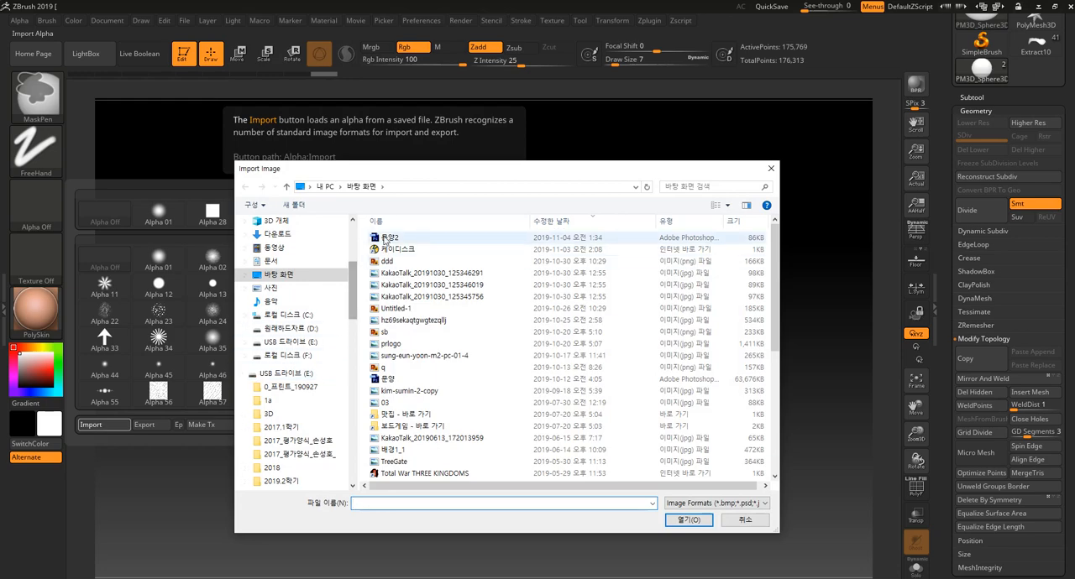
click(386, 237)
click(688, 520)
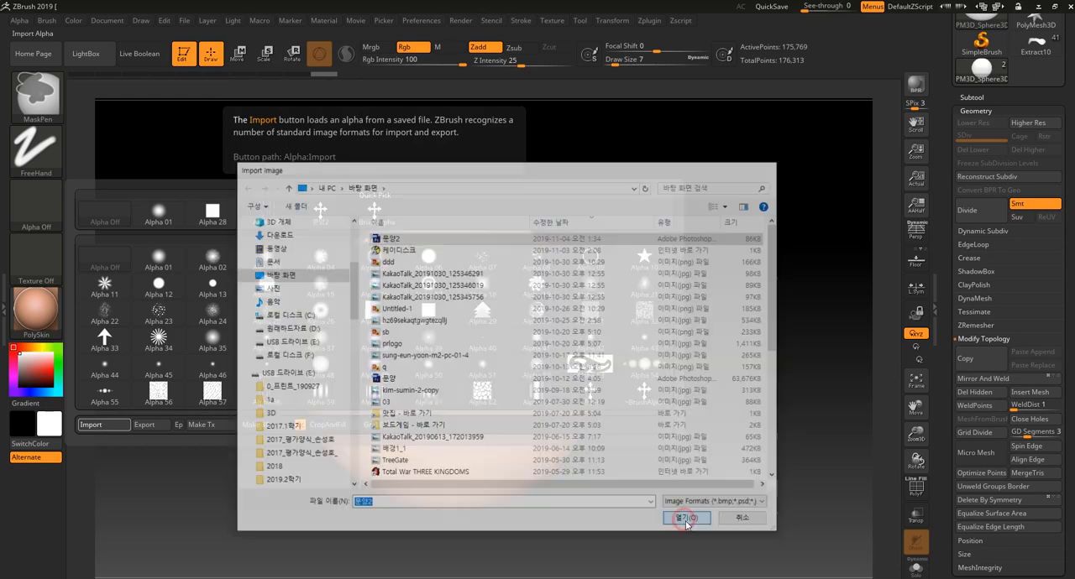
click(36, 203)
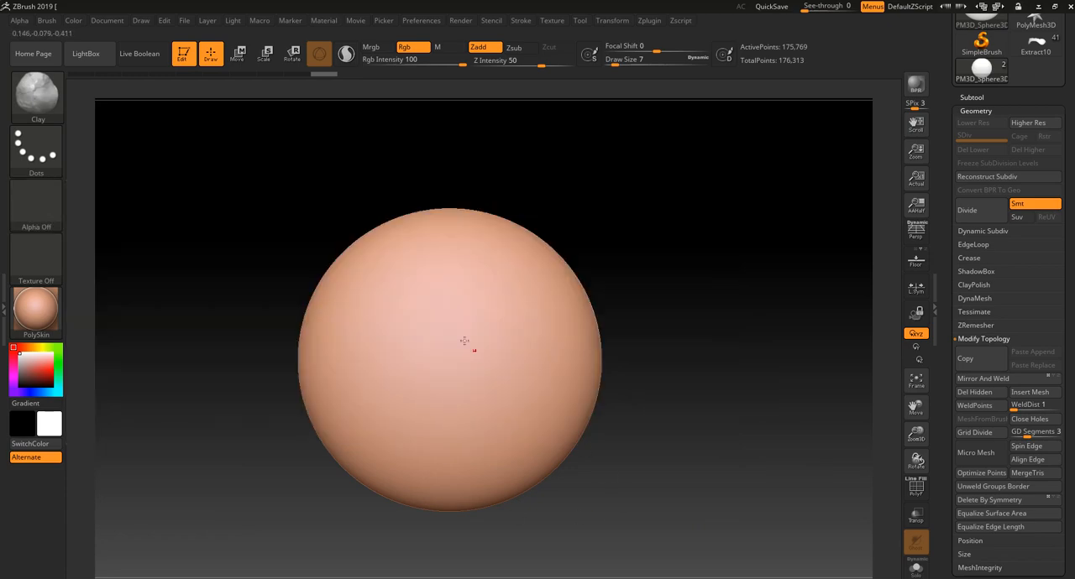
- Clear the MaskPen's current alpha and assign the 문양2 cross alpha to it
key(ctrl)
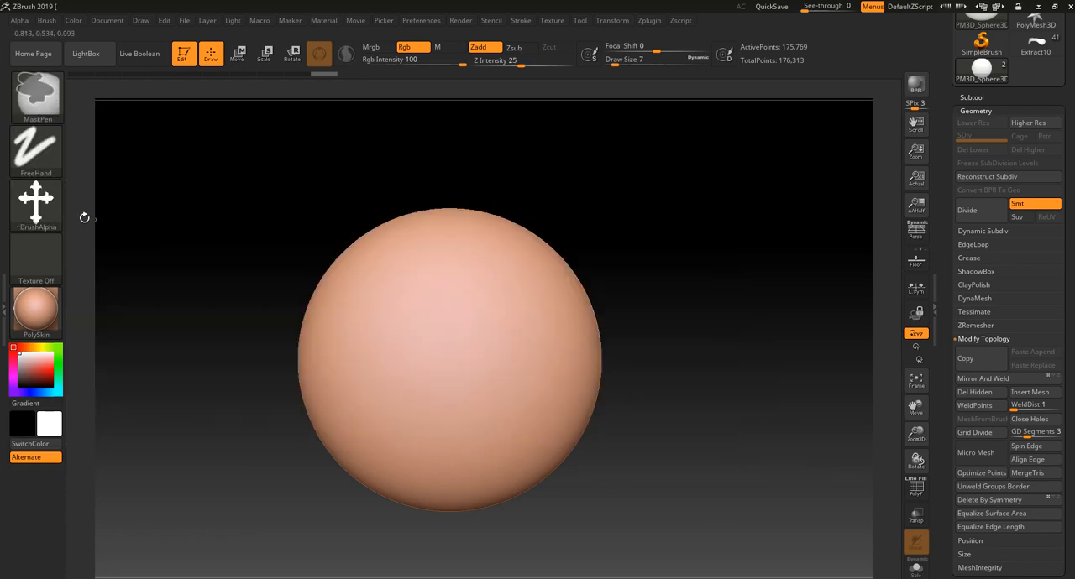
click(36, 204)
click(108, 215)
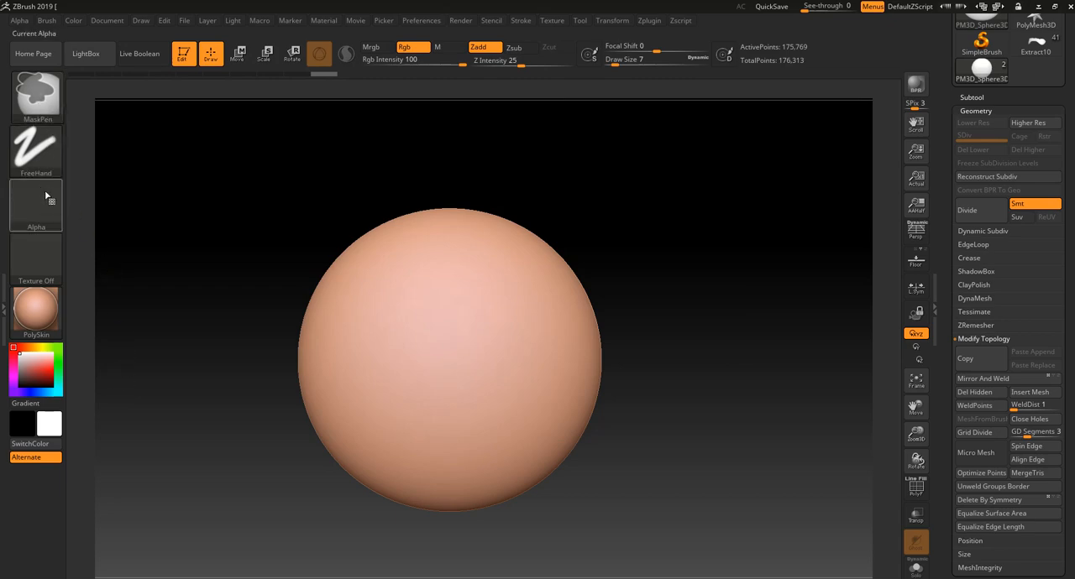
click(59, 217)
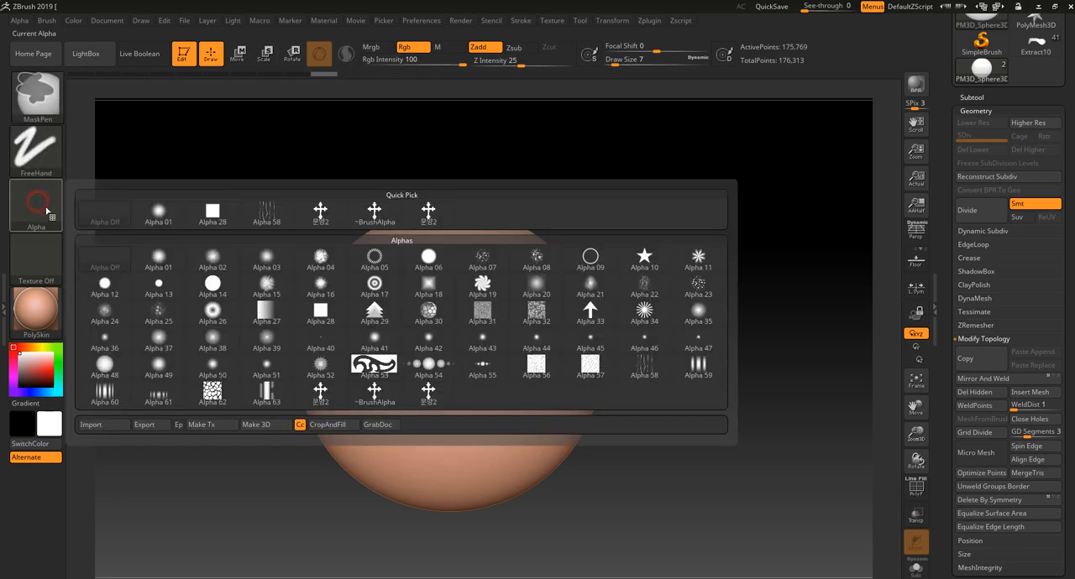
click(321, 215)
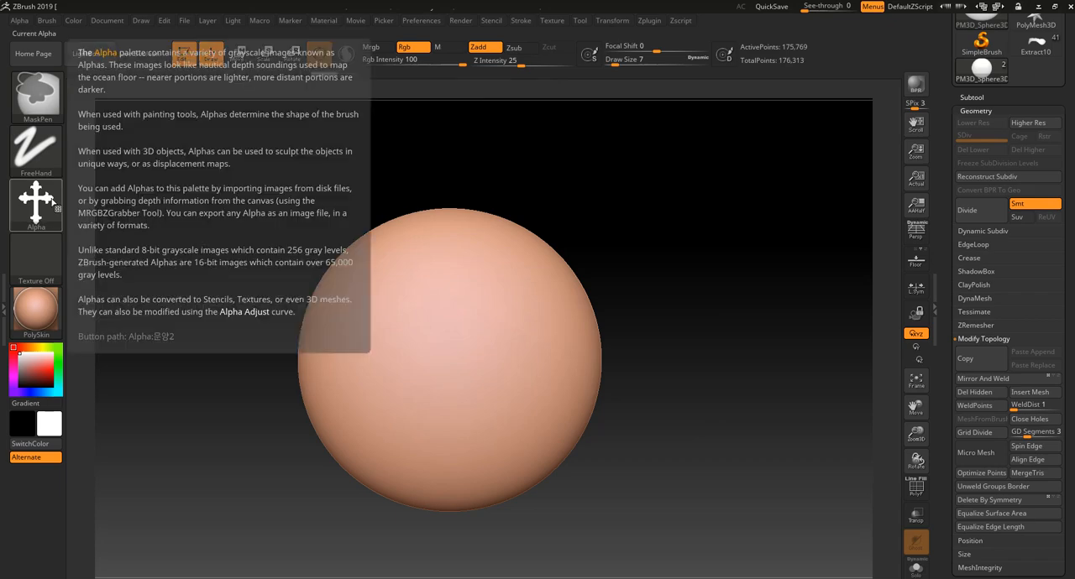
- Try masking the cross pattern onto the sphere with the MaskPen's DragRect stroke
click(36, 151)
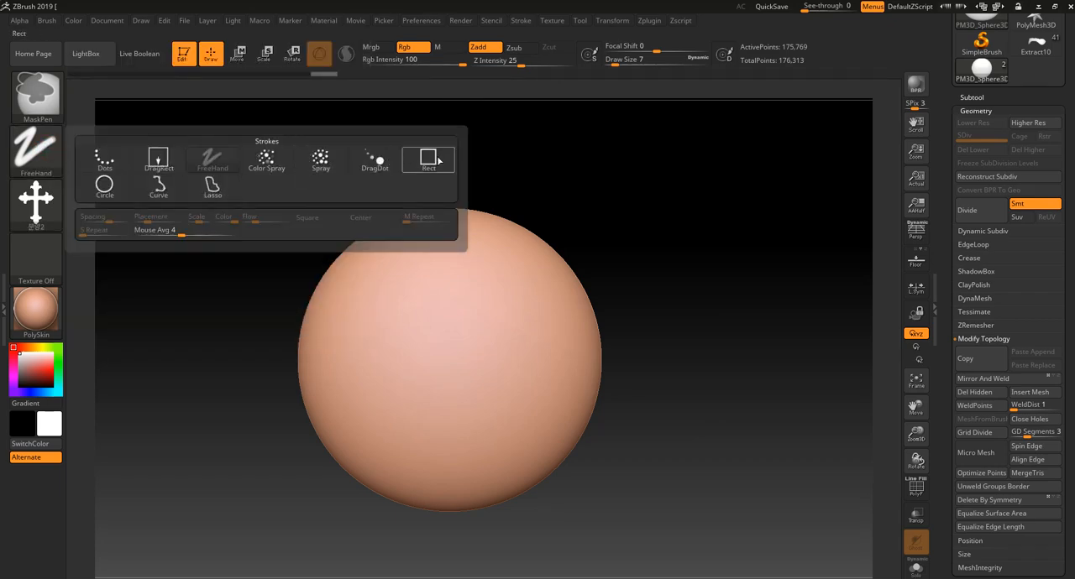
click(158, 160)
ctrl+drag(446, 384, 613, 220)
ctrl+drag(232, 222, 213, 217)
- Switch the MaskPen to the Rect stroke and mask the cross pattern across the front of the sphere, redoing it slightly smaller
click(49, 142)
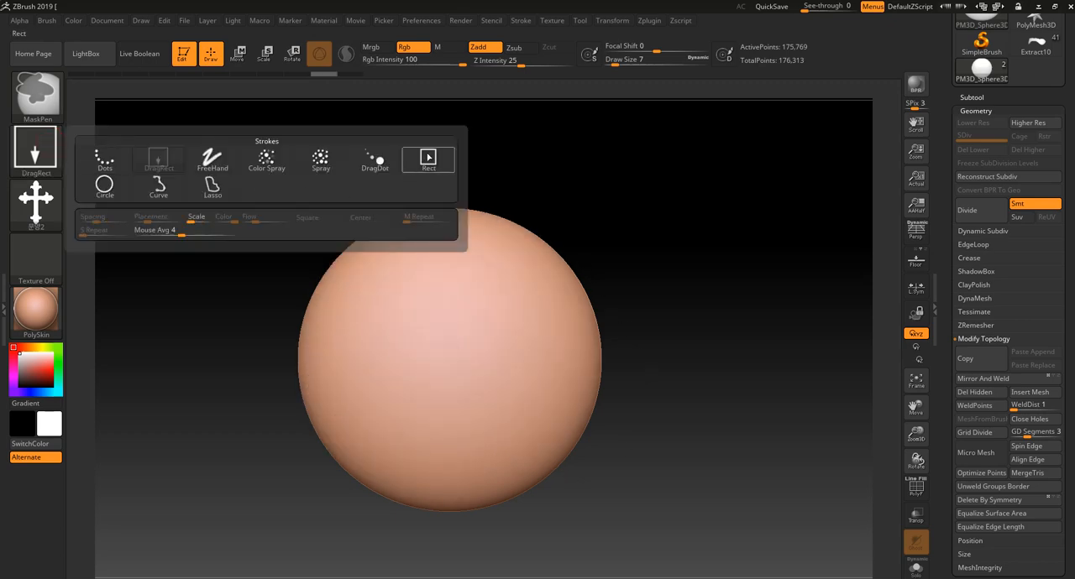
click(428, 159)
mouse_move(358, 253)
ctrl+mouse_down()
mouse_move(451, 396)
mouse_move(583, 432)
mouse_move(616, 552)
mouse_move(636, 552)
mouse_move(589, 515)
ctrl+mouse_up()
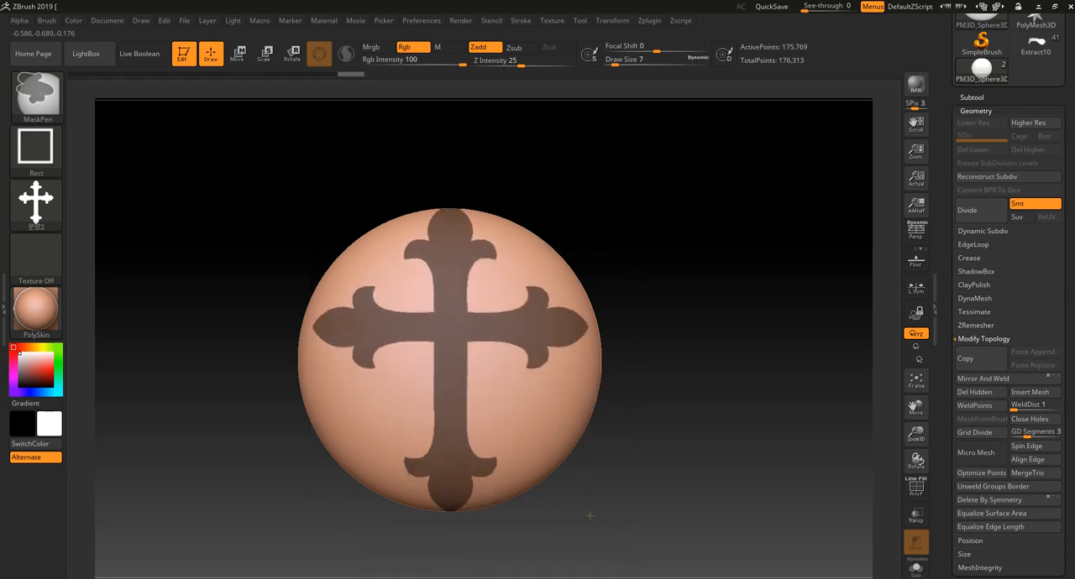
key(ctrl+z)
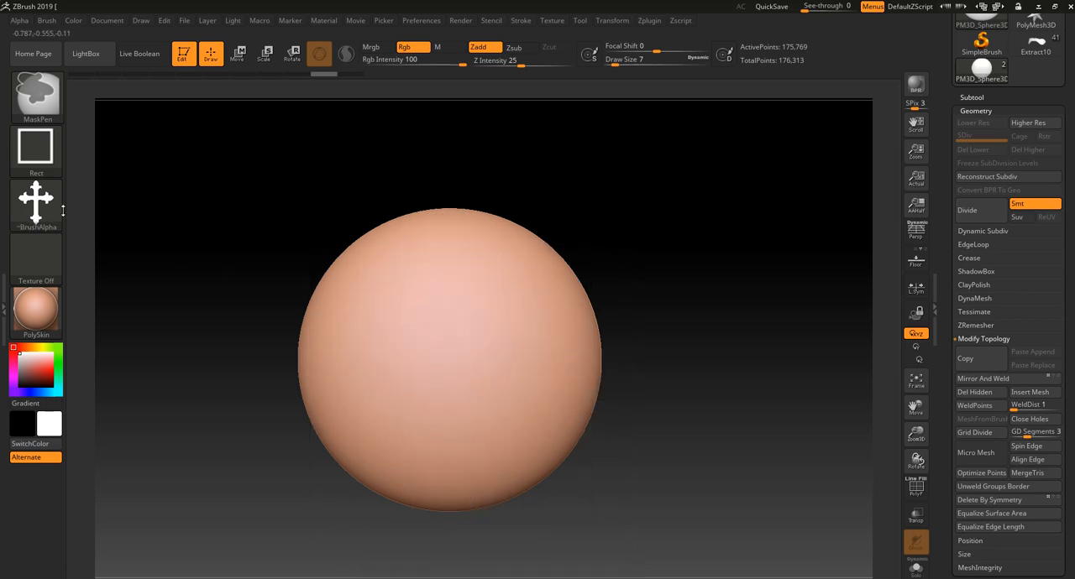
mouse_move(375, 244)
ctrl+mouse_down()
mouse_move(523, 460)
mouse_move(708, 578)
mouse_move(595, 516)
mouse_move(648, 568)
mouse_move(568, 502)
mouse_move(611, 538)
mouse_move(557, 558)
mouse_move(649, 578)
mouse_move(588, 510)
mouse_move(638, 567)
mouse_move(634, 557)
mouse_move(662, 578)
mouse_move(592, 436)
mouse_move(624, 561)
mouse_move(577, 505)
ctrl+mouse_up()
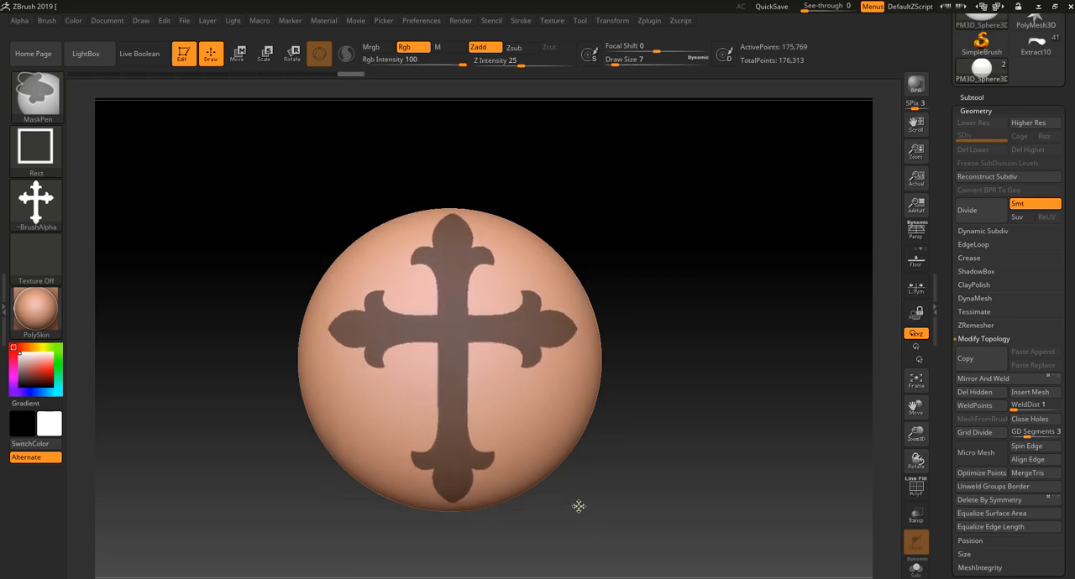
- Convert the masked cross into its own polygroup, and check it with PolyFrame by isolating it and unhiding the rest
mouse_move(669, 509)
mouse_down()
mouse_move(674, 473)
mouse_move(716, 487)
mouse_move(688, 473)
mouse_up()
alt+drag(689, 472, 702, 460)
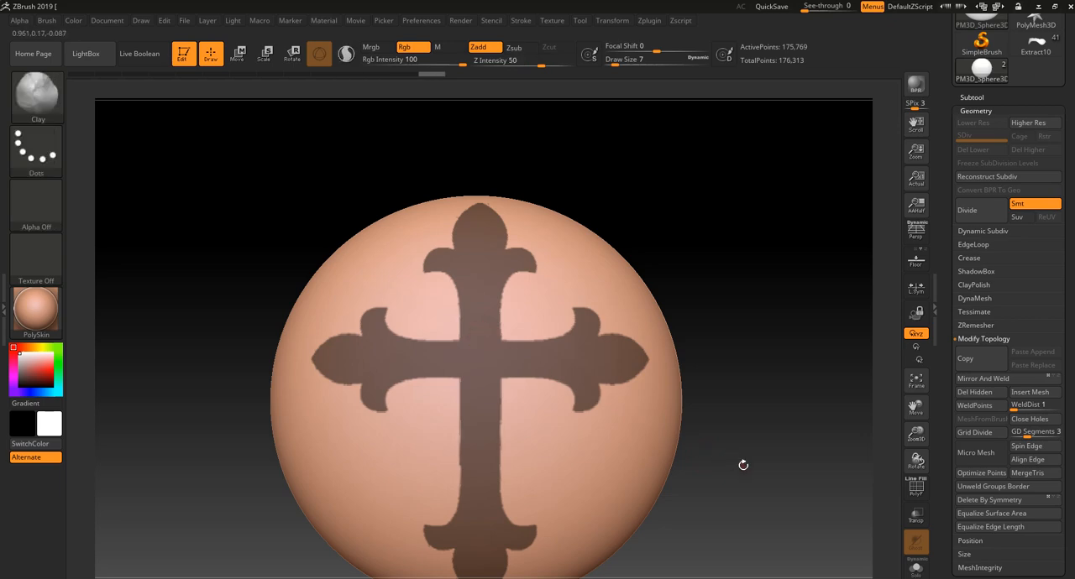
key(ctrl+w)
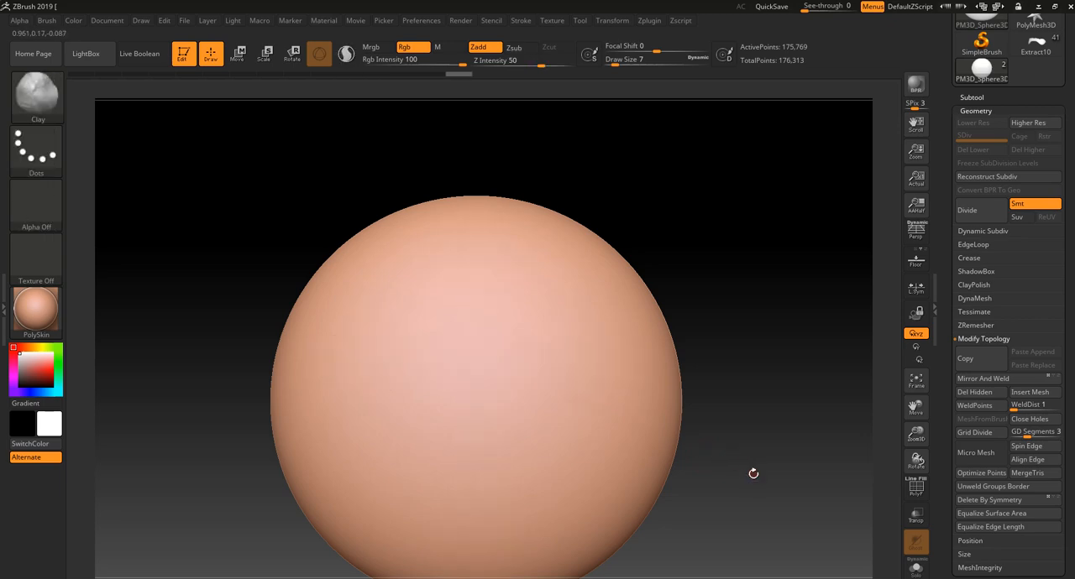
key(shift+f)
ctrl+shift+click(485, 370)
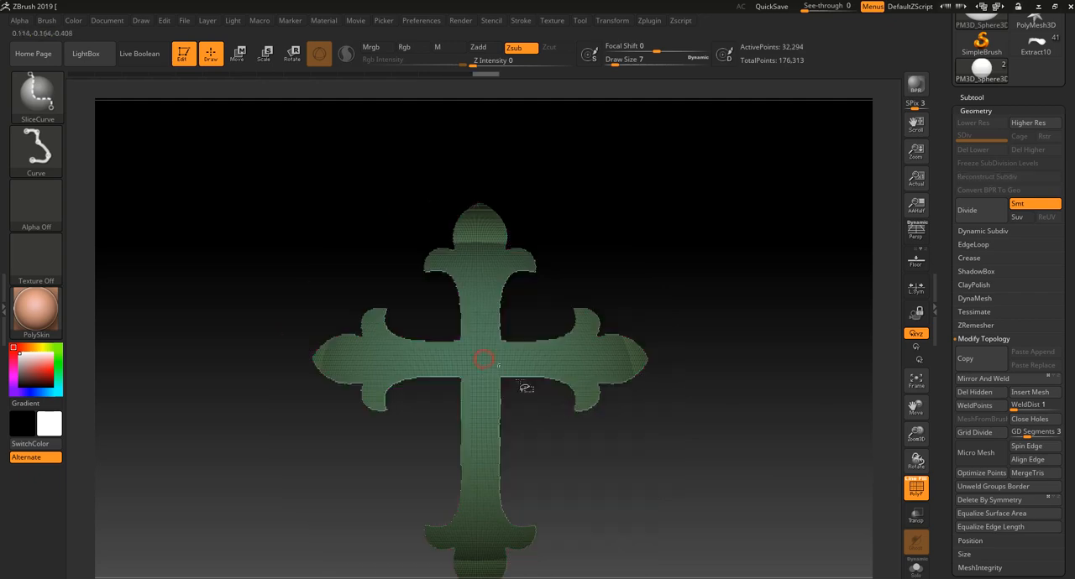
ctrl+shift+click(737, 476)
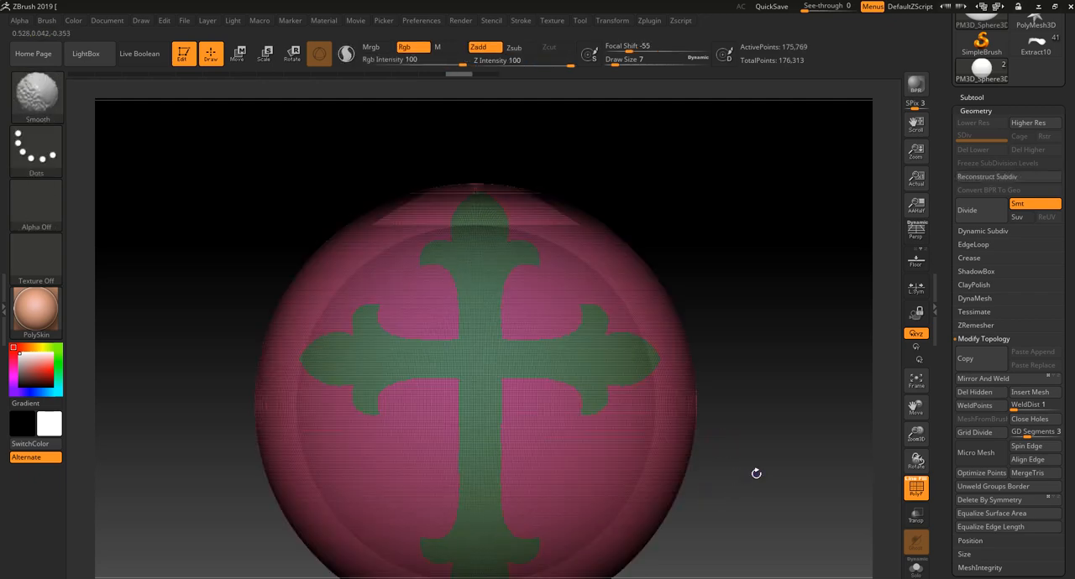
- Isolate the cross polygroup and mask so that, with the whole sphere shown again, everything except the cross is masked
key(shift+f)
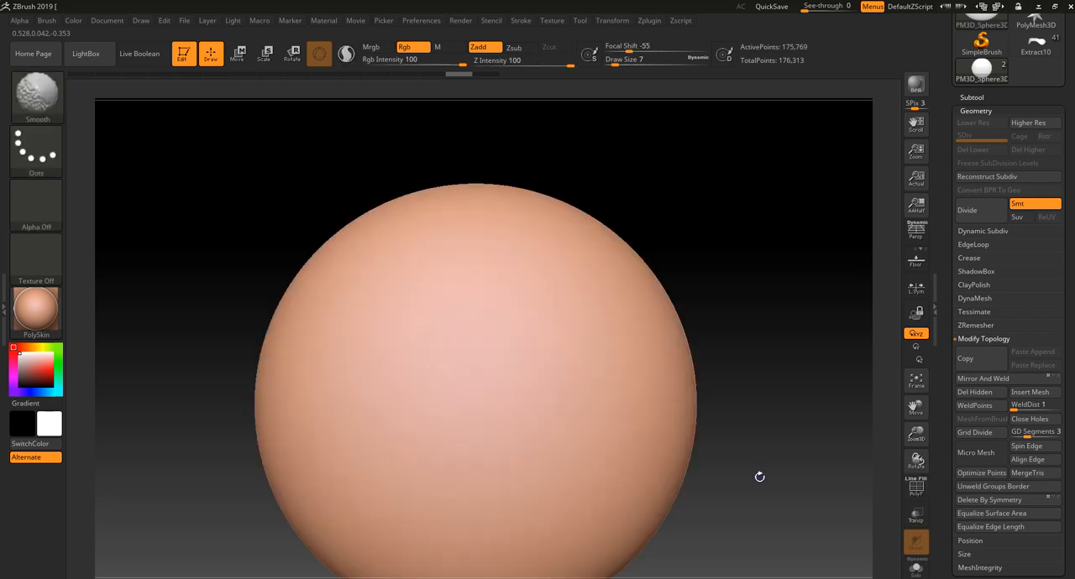
key(shift+f)
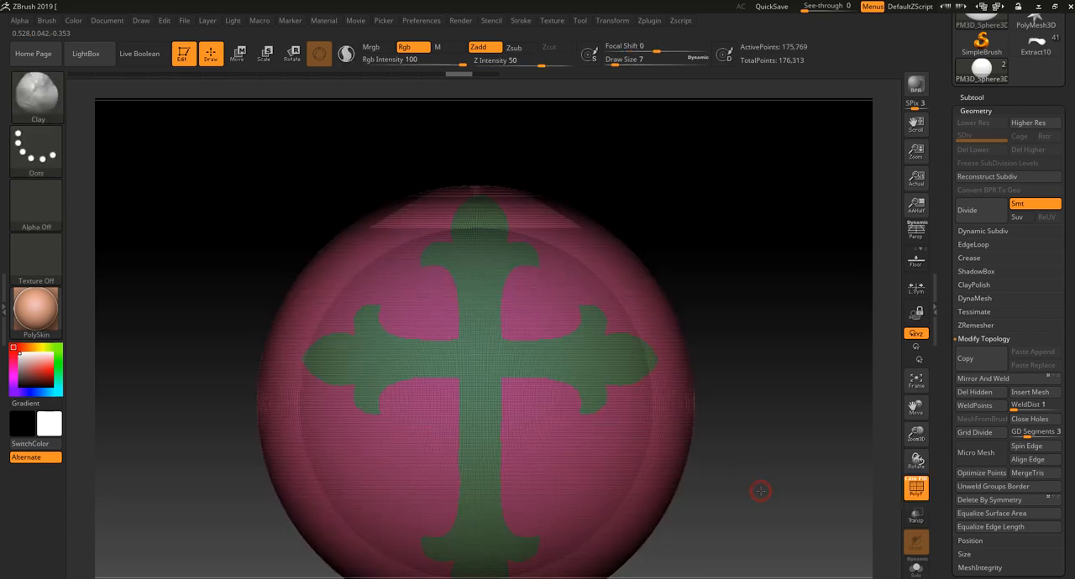
ctrl+shift+click(490, 361)
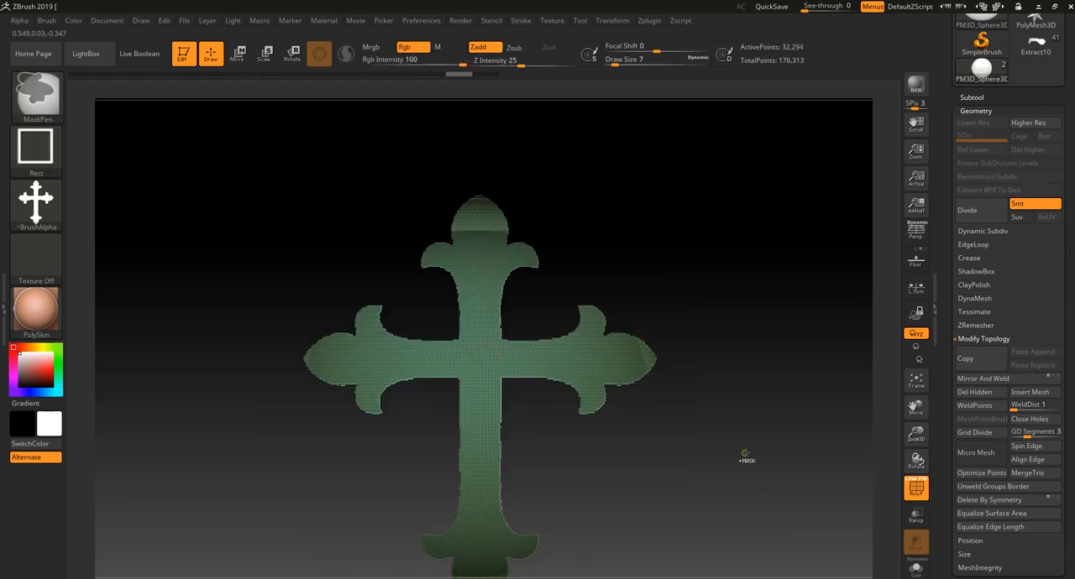
key(f)
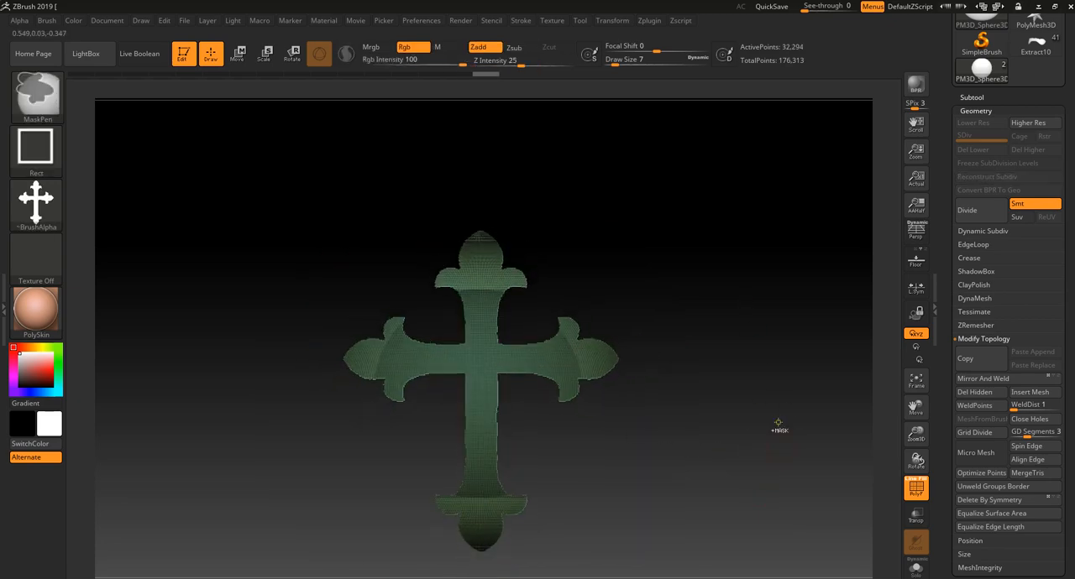
ctrl+shift+click(778, 425)
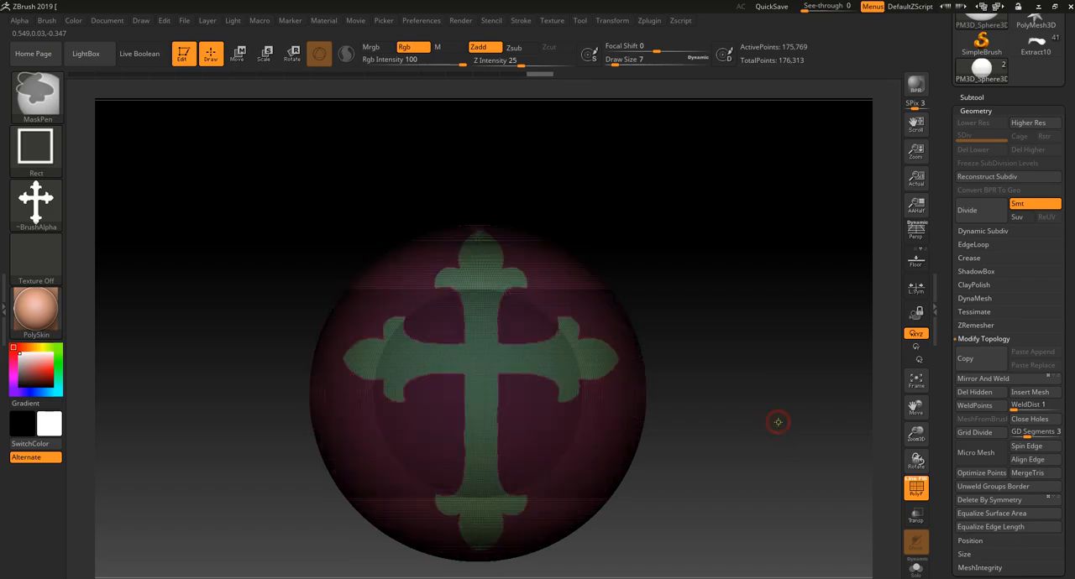
key(shift+f)
key(shift+f)
alt+drag(753, 440, 748, 521)
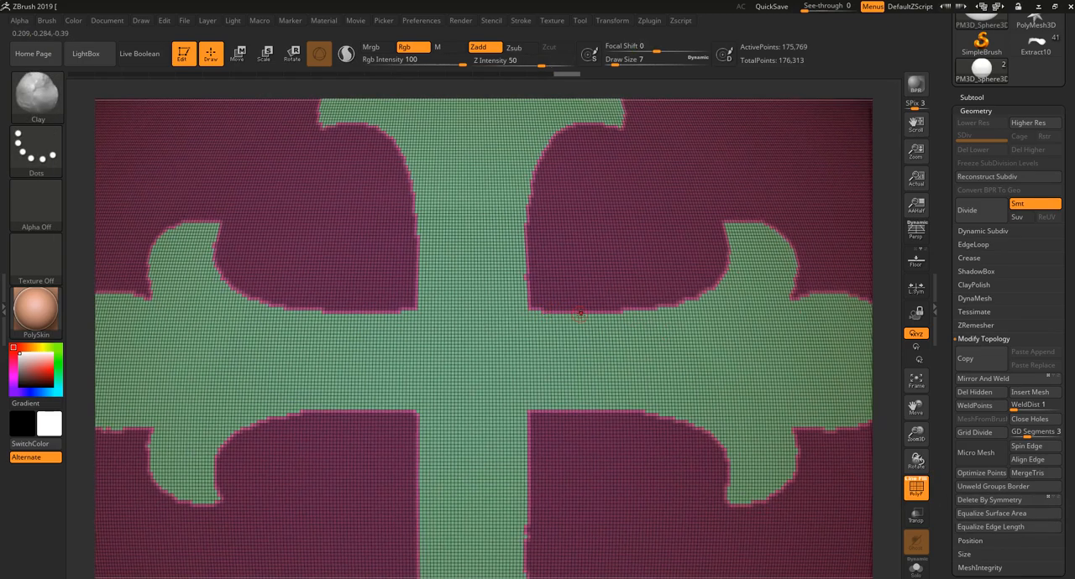
- Raise the unmasked cross from the sphere with an Inflate deformation of 30
key(f)
drag(1031, 576, 1017, 440)
click(980, 339)
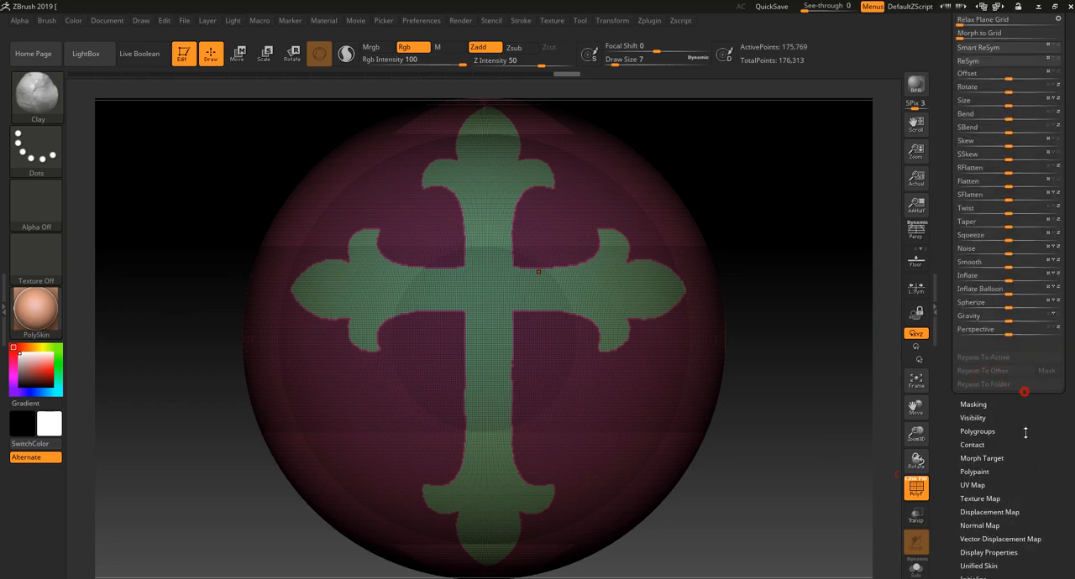
drag(1008, 330, 1025, 331)
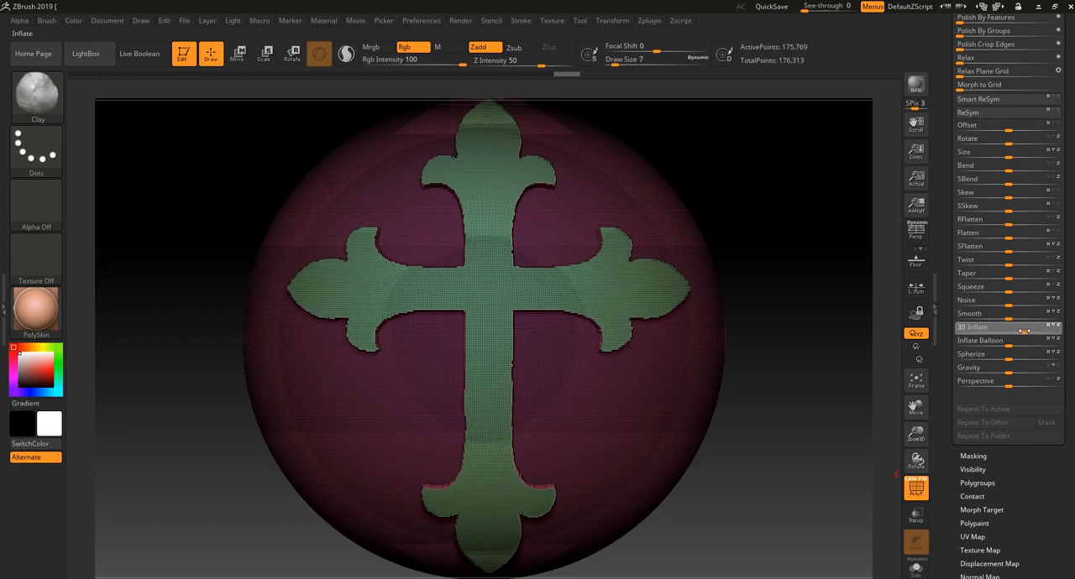
mouse_move(840, 362)
mouse_down()
mouse_move(818, 364)
mouse_move(826, 342)
mouse_move(773, 337)
mouse_up()
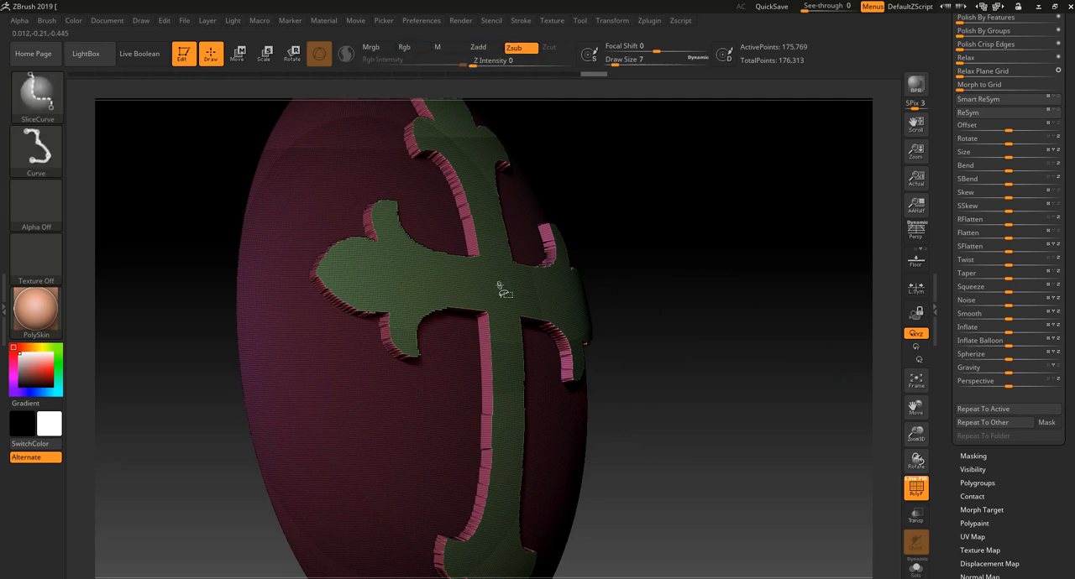
- Isolate the cross, grow the visibility to its side walls, give those walls their own polygroup, and restore the full unmasked mesh
ctrl+shift+click(505, 289)
drag(1021, 510, 1010, 424)
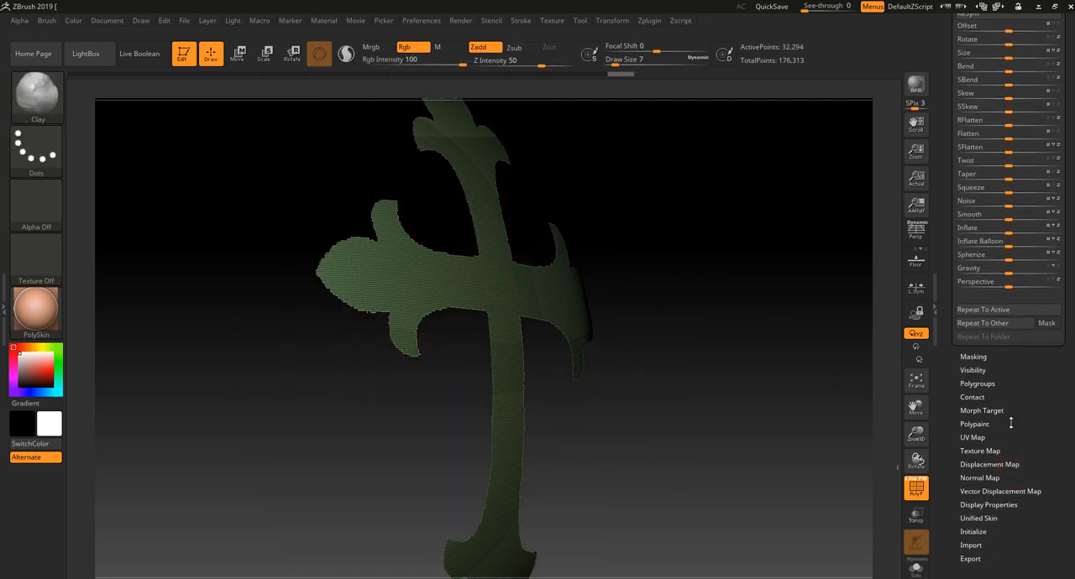
click(983, 370)
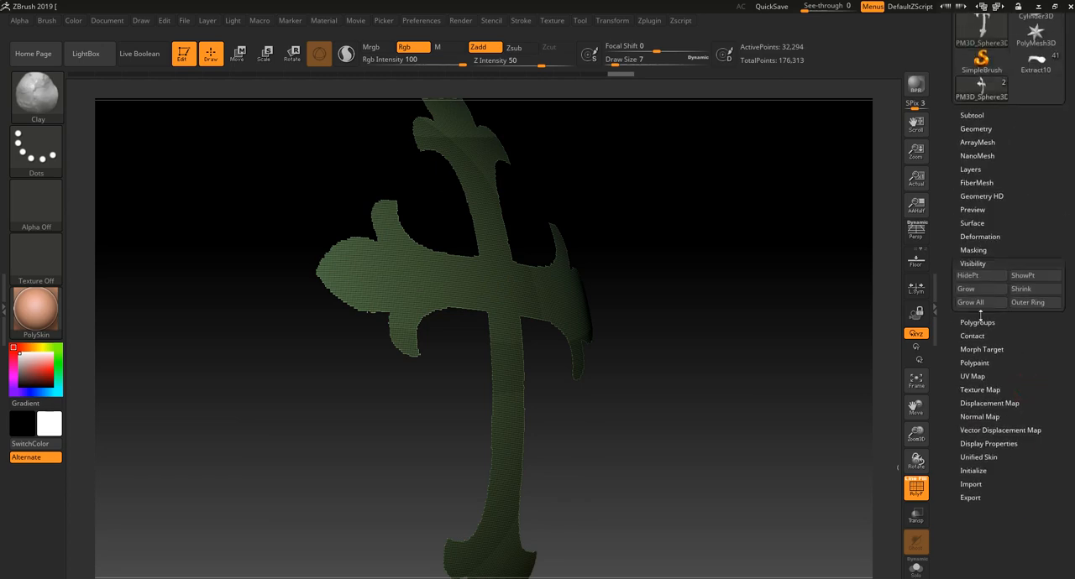
click(978, 290)
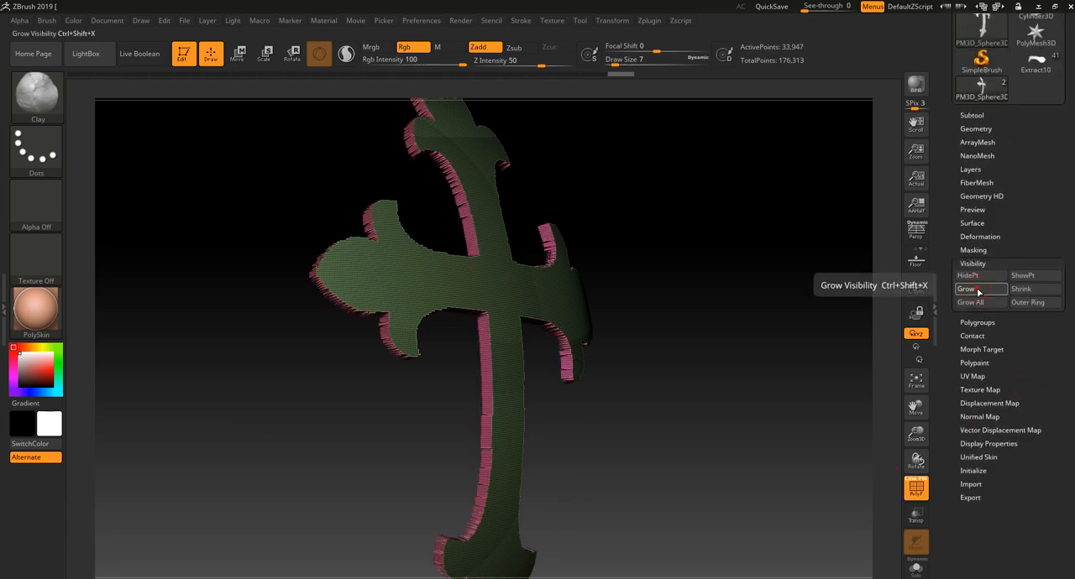
ctrl+shift+click(504, 278)
ctrl+shift+click(719, 343)
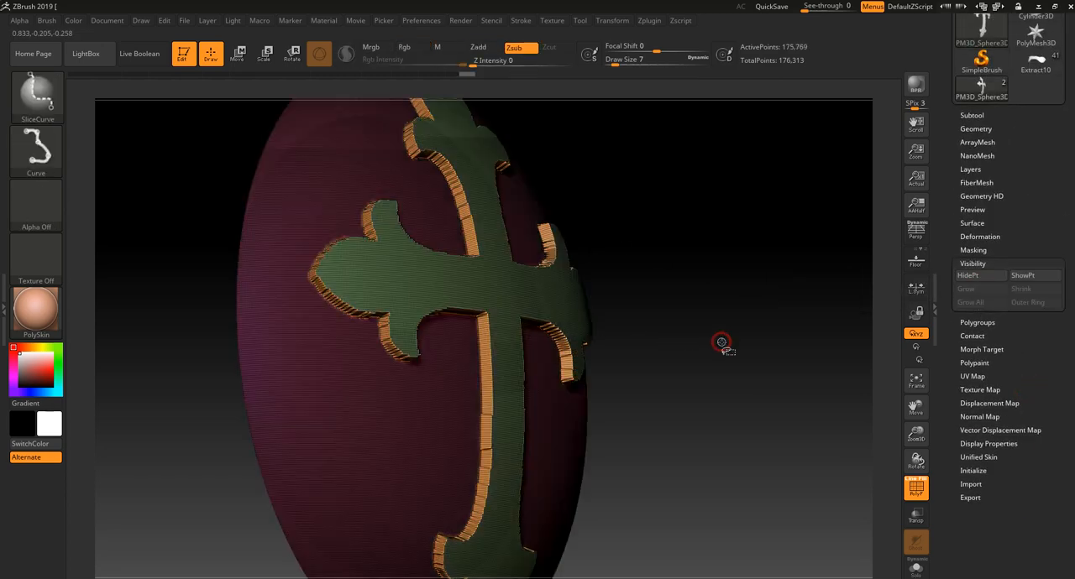
drag(754, 371, 783, 363)
key(shift+f)
drag(793, 350, 729, 347)
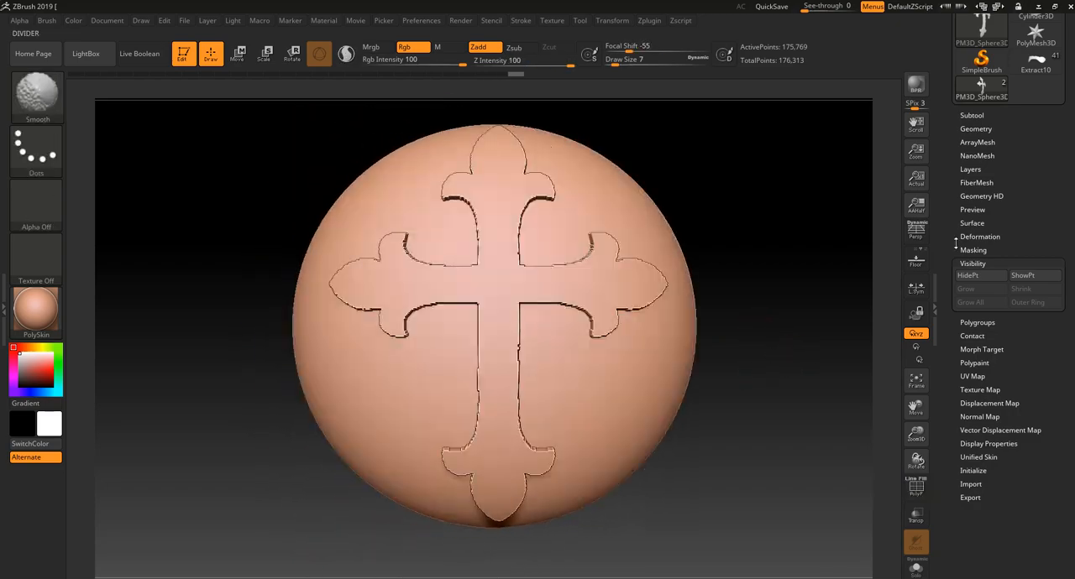
- Smooth the cross's jagged outline with the Polish By Groups deformation, using its open-circle mode
click(976, 129)
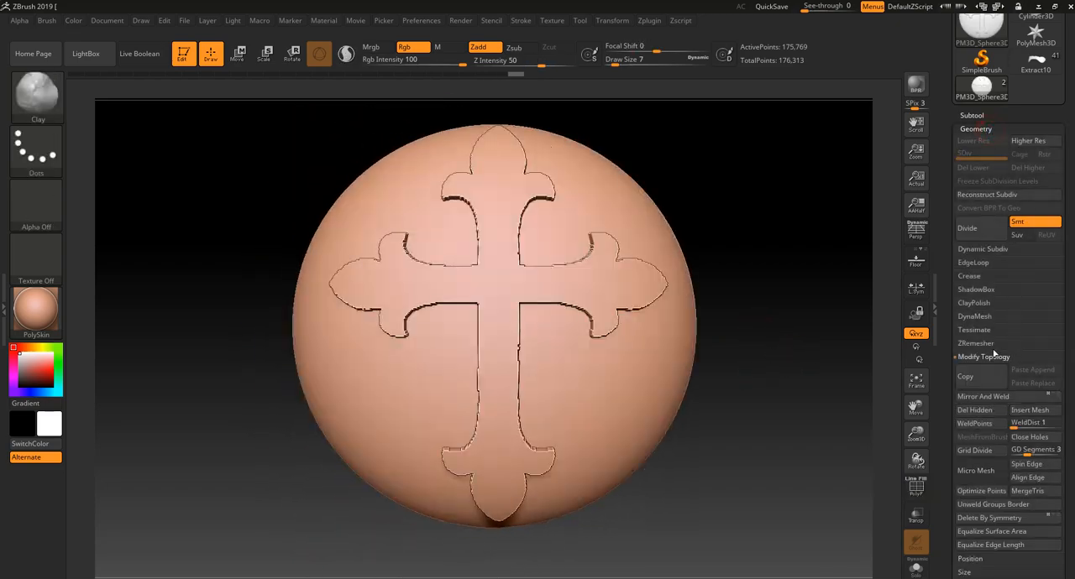
click(974, 317)
scroll(1000, 502, down, 5)
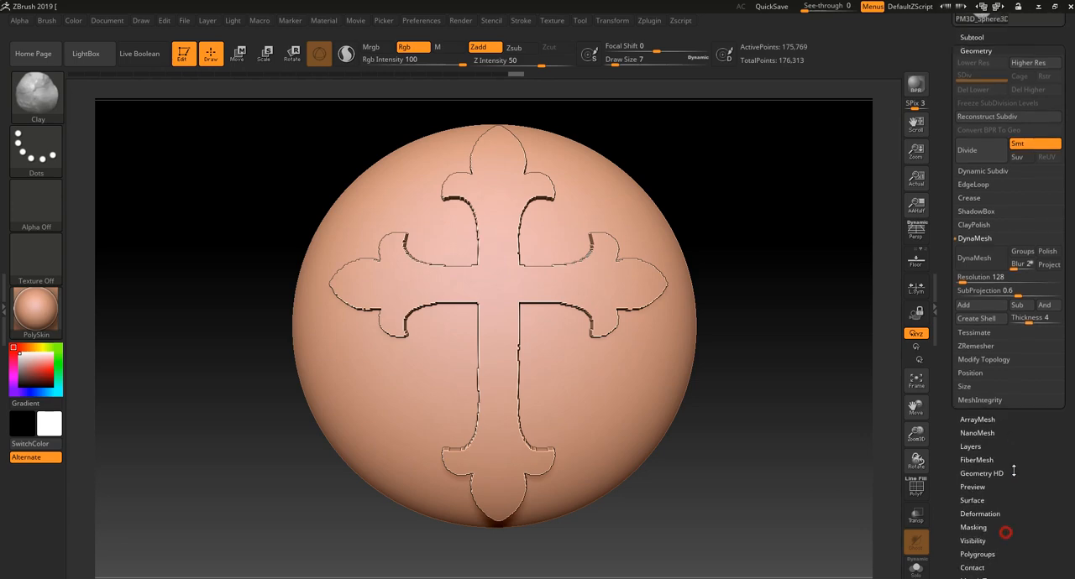
click(991, 451)
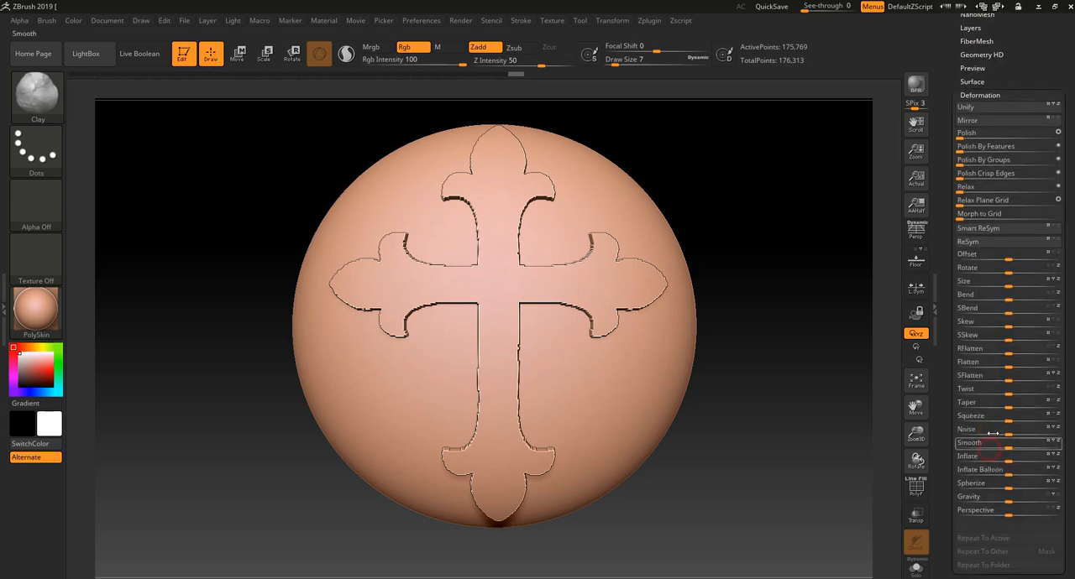
click(1057, 159)
drag(960, 163, 994, 166)
mouse_move(786, 247)
mouse_down()
mouse_move(774, 270)
mouse_move(792, 229)
mouse_up()
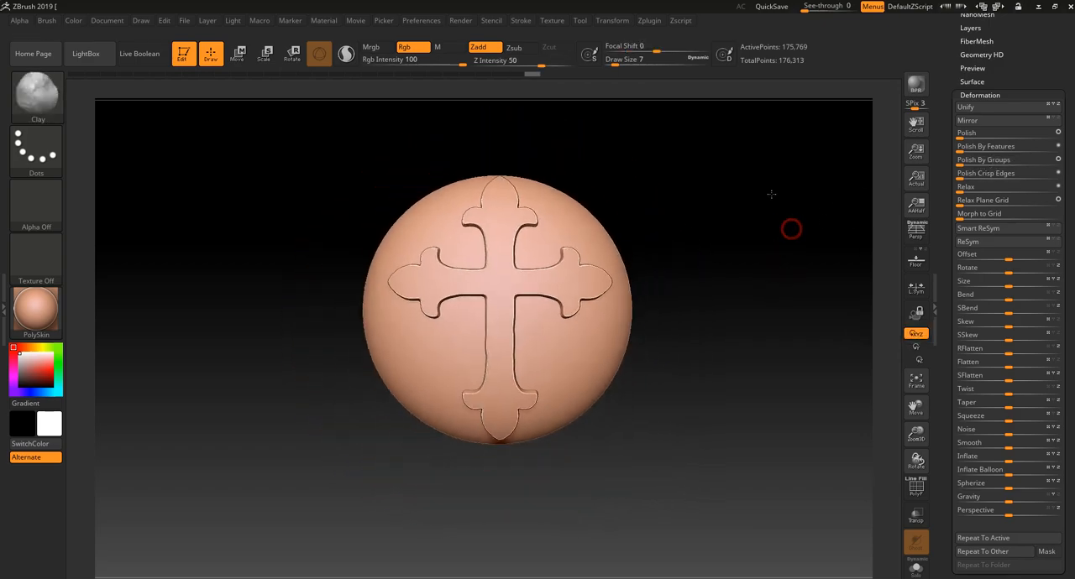
- Slice the flattened sphere vertically near its back edge with SliceCurve, and check the resulting rim polygroup in PolyFrame
drag(659, 199, 439, 193)
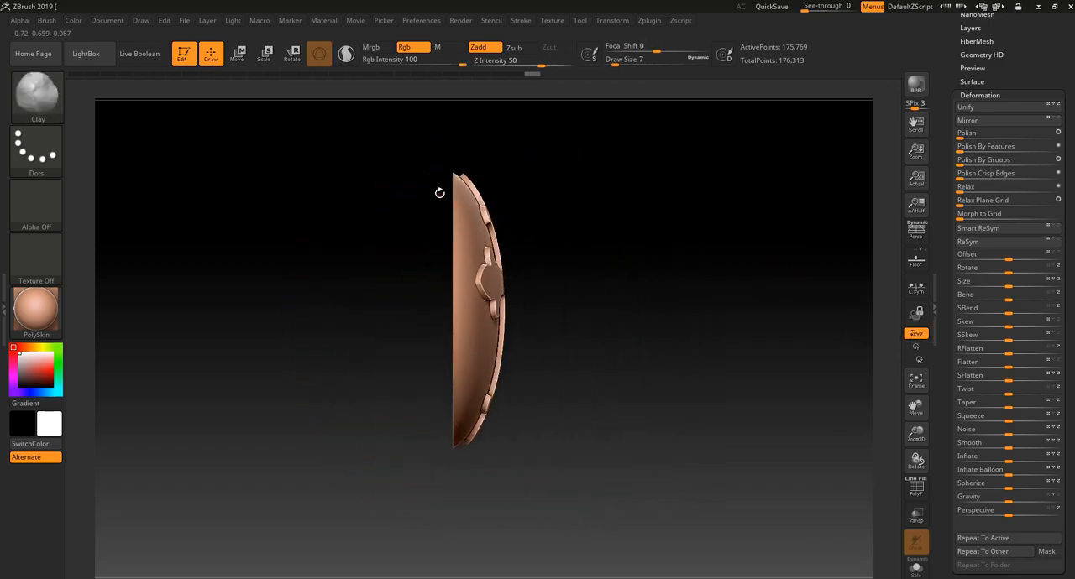
key(ctrl+shift)
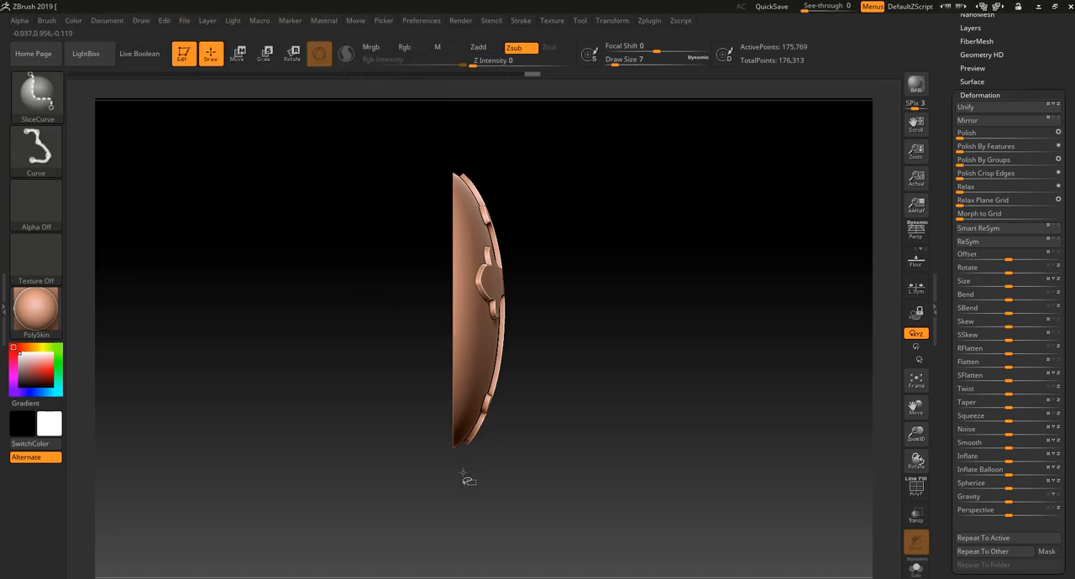
ctrl+shift+drag(457, 478, 467, 127)
drag(645, 290, 606, 292)
key(shift+f)
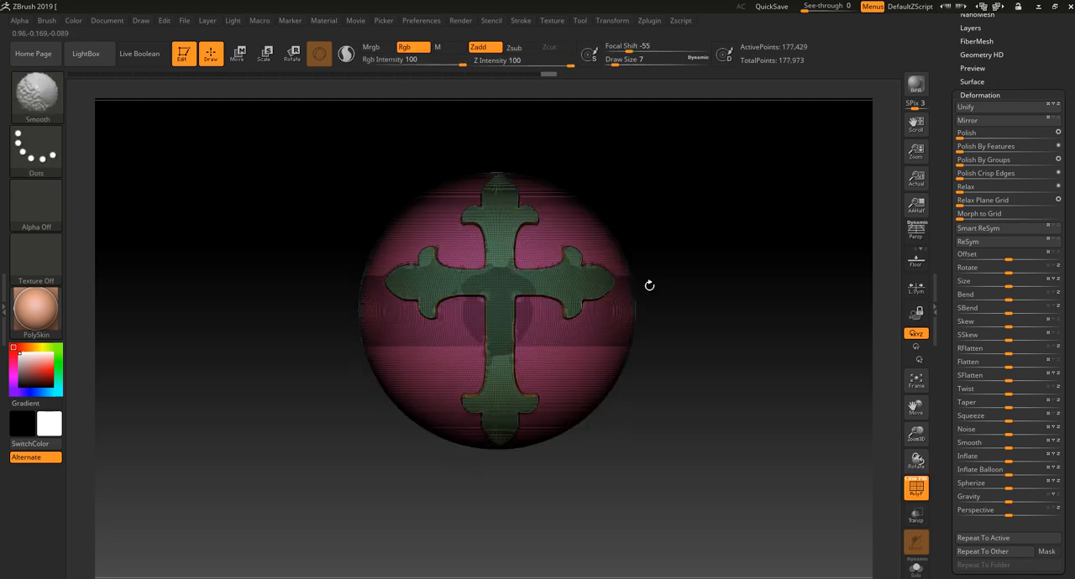
mouse_move(701, 288)
mouse_down()
mouse_move(668, 297)
mouse_move(682, 267)
mouse_move(663, 252)
mouse_up()
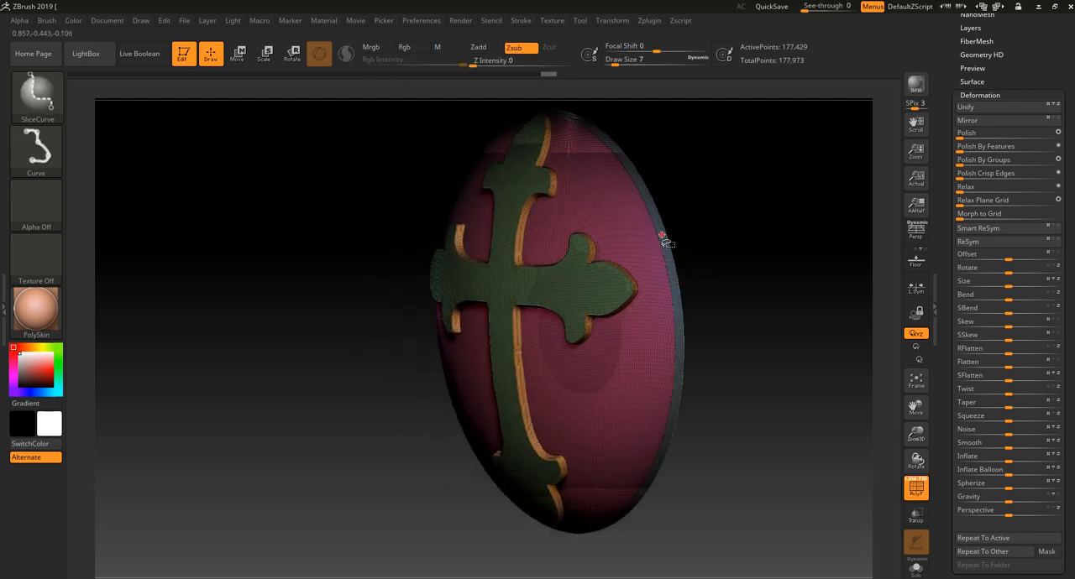
ctrl+shift+click(662, 235)
ctrl+shift+click(892, 142)
- Duplicate the PM3D_Sphere3D1 subtool and isolate the rim polygroup on the duplicate
drag(1030, 48, 1030, 174)
click(988, 259)
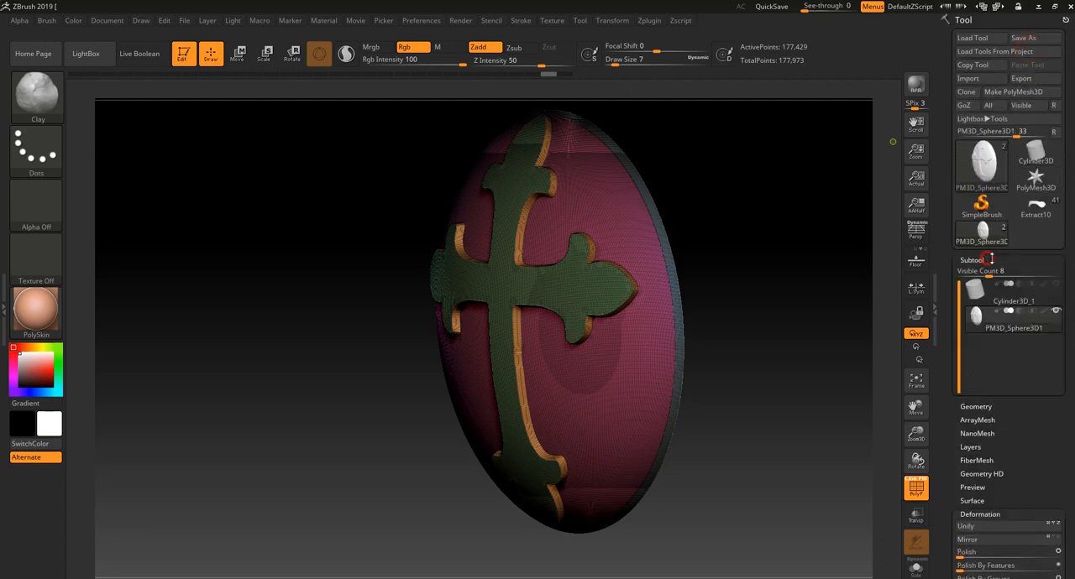
scroll(1063, 487, down, 5)
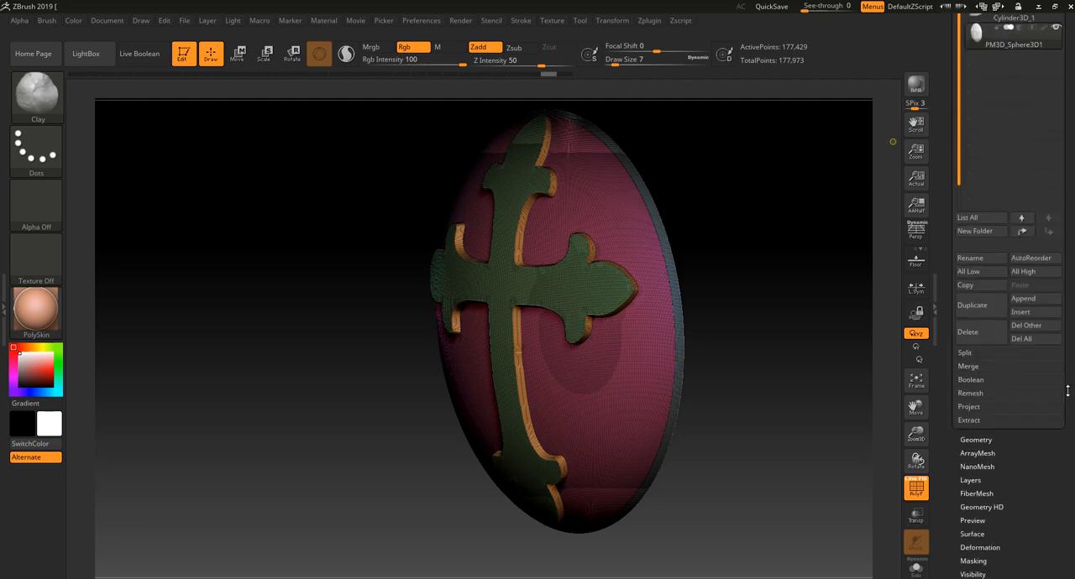
click(985, 309)
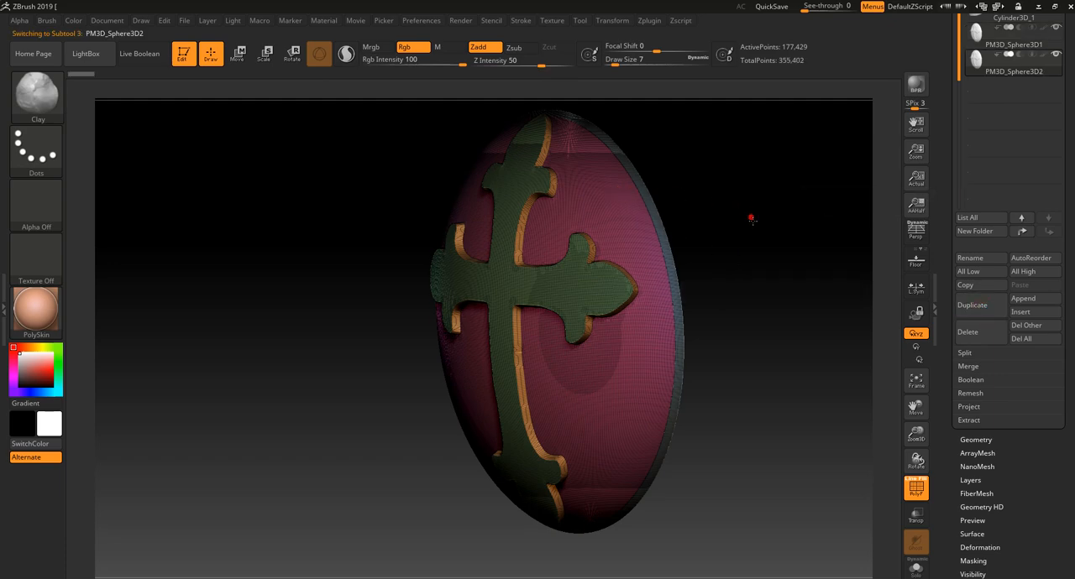
drag(751, 218, 809, 279)
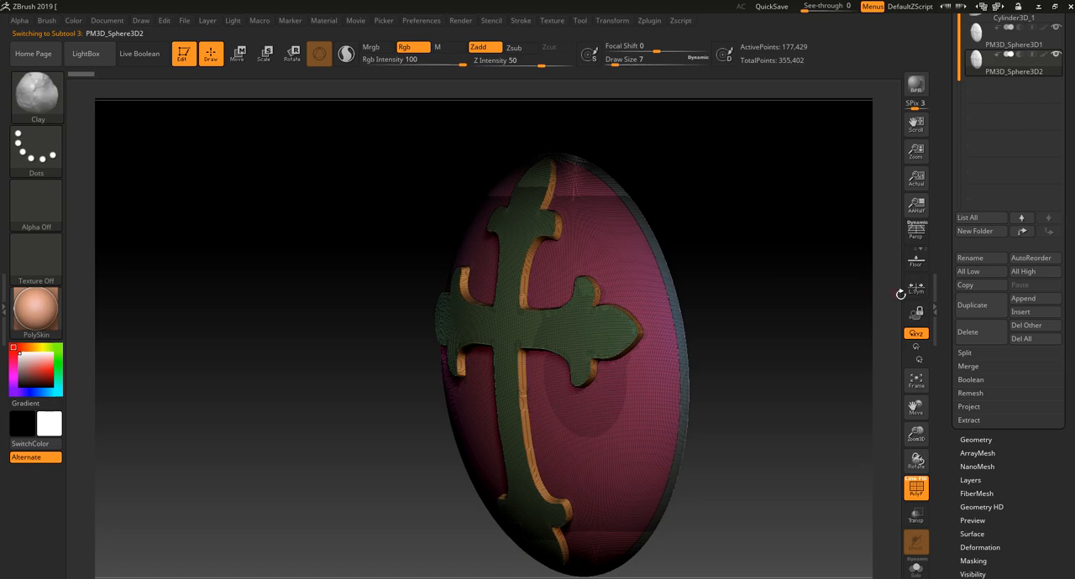
key(shift+f)
key(shift+f)
click(1041, 42)
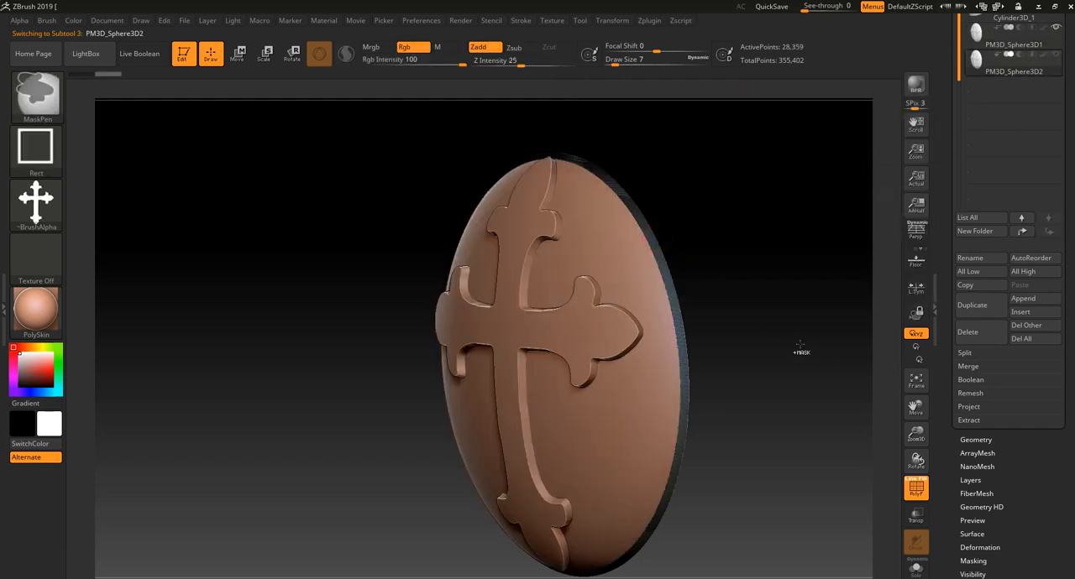
- Try deleting the duplicate's hidden geometry so that it keeps only the rim strip
click(978, 440)
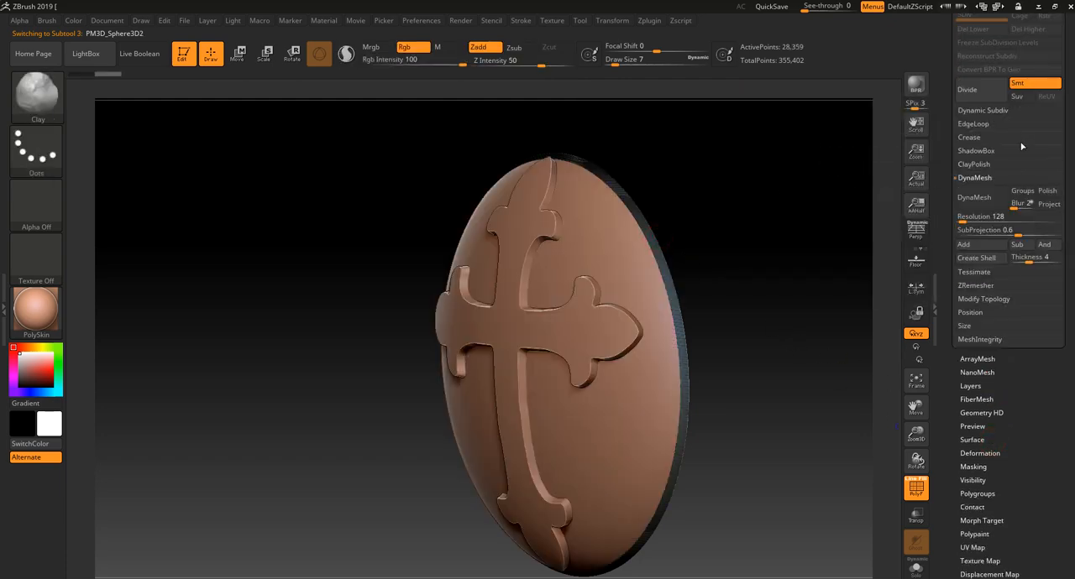
click(984, 299)
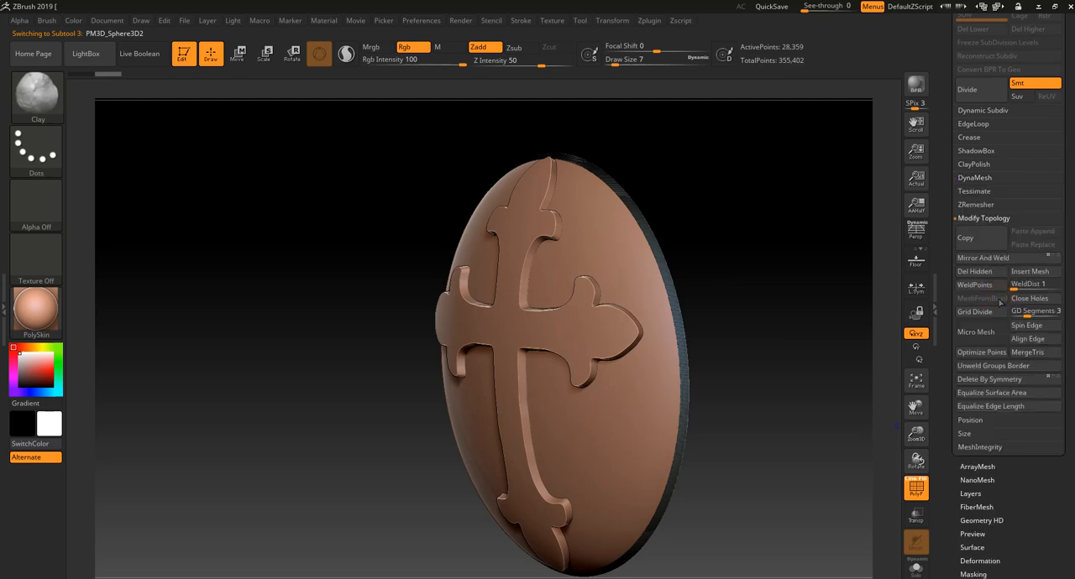
scroll(1063, 146, up, 5)
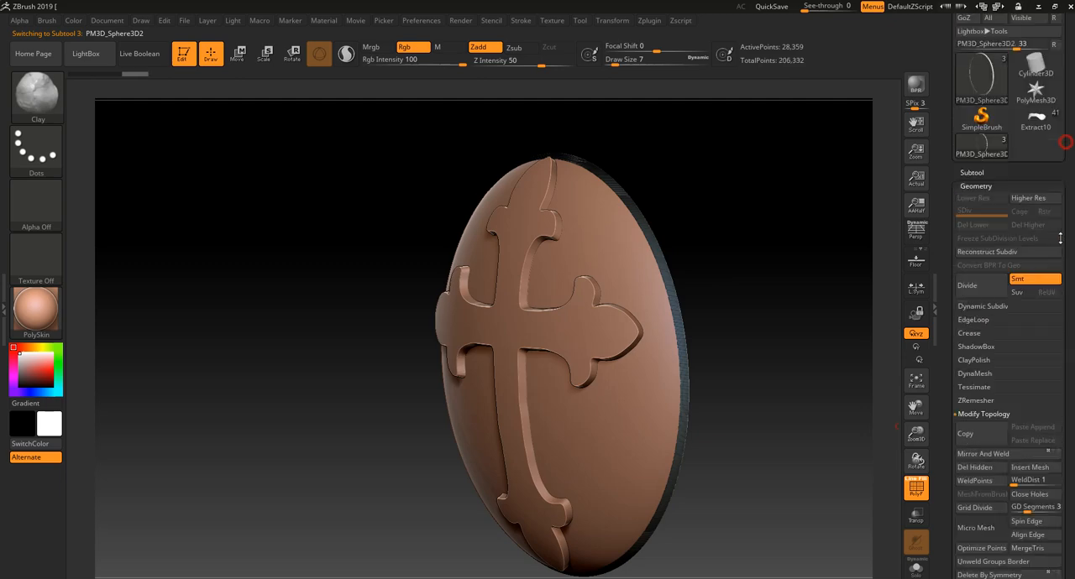
- Try masking the rim strip in side view with the MaskPen's current cross alpha
mouse_move(794, 275)
shift+mouse_down()
mouse_move(744, 277)
mouse_move(675, 235)
mouse_move(708, 277)
mouse_move(707, 239)
mouse_move(626, 276)
mouse_move(636, 278)
mouse_move(586, 250)
shift+mouse_up()
key(shift+f)
ctrl+drag(636, 160, 510, 520)
- Set the MaskPen to Alpha Off with the Rect stroke
click(32, 160)
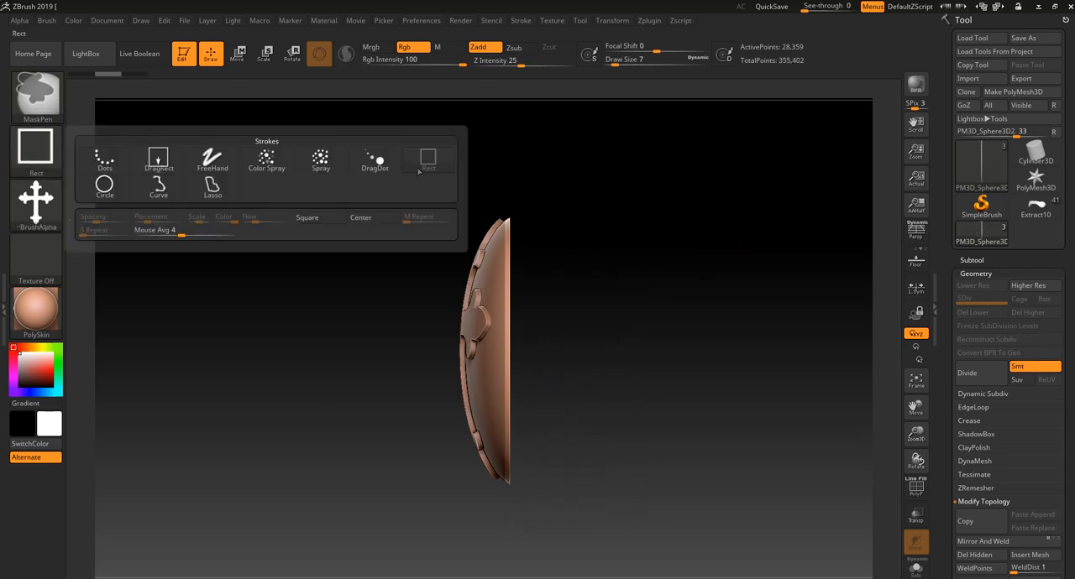
click(42, 158)
click(160, 158)
click(53, 196)
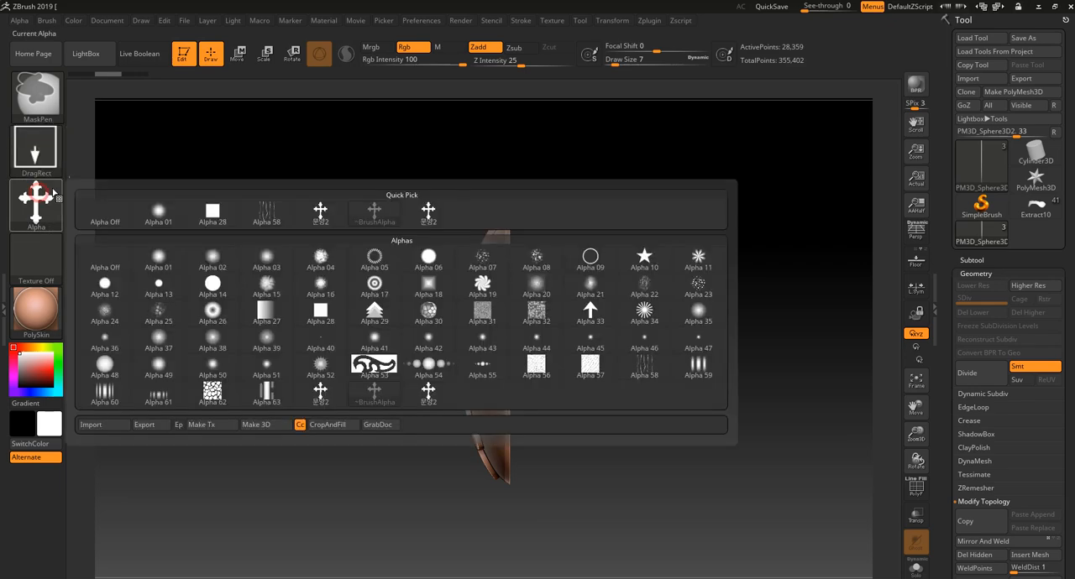
click(105, 212)
click(35, 151)
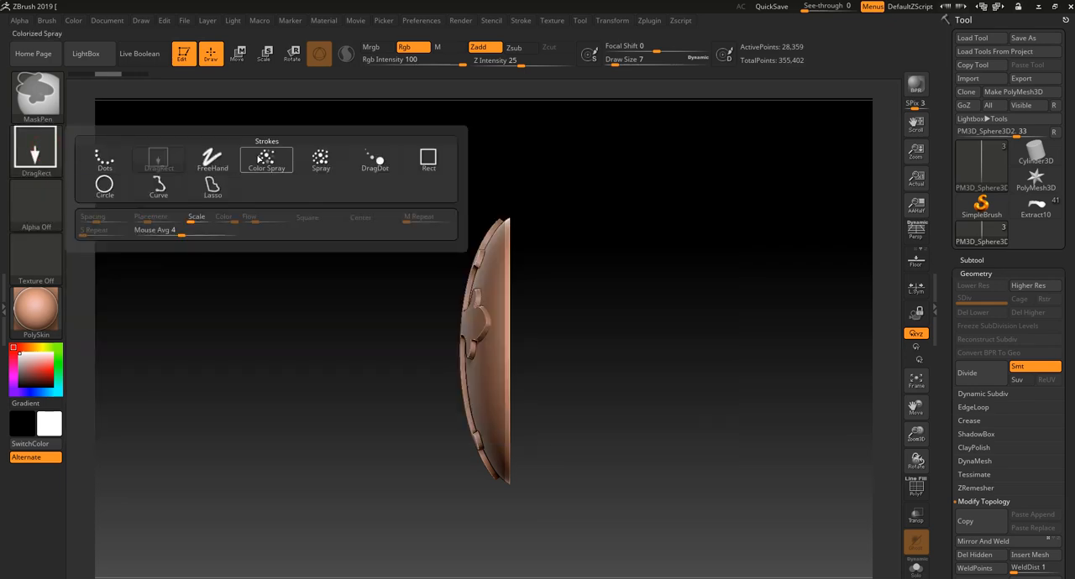
click(429, 157)
- Mask the rim strip in side view so its back edge stays free, and move that edge backwards by about 0.19
mouse_move(676, 171)
mouse_down()
mouse_move(537, 557)
mouse_move(514, 551)
mouse_up()
drag(635, 406, 642, 314)
click(239, 63)
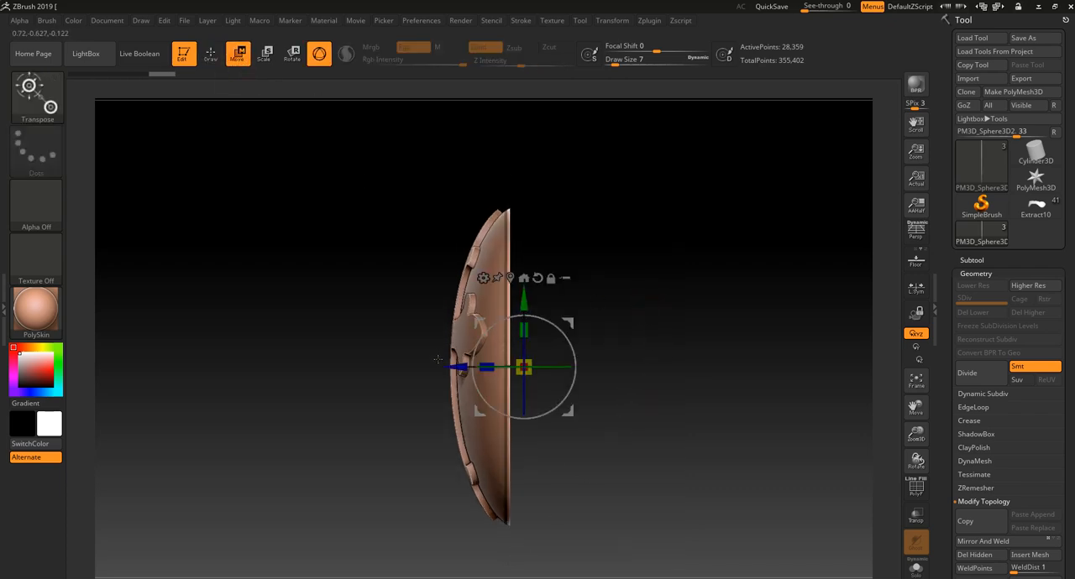
drag(447, 366, 477, 367)
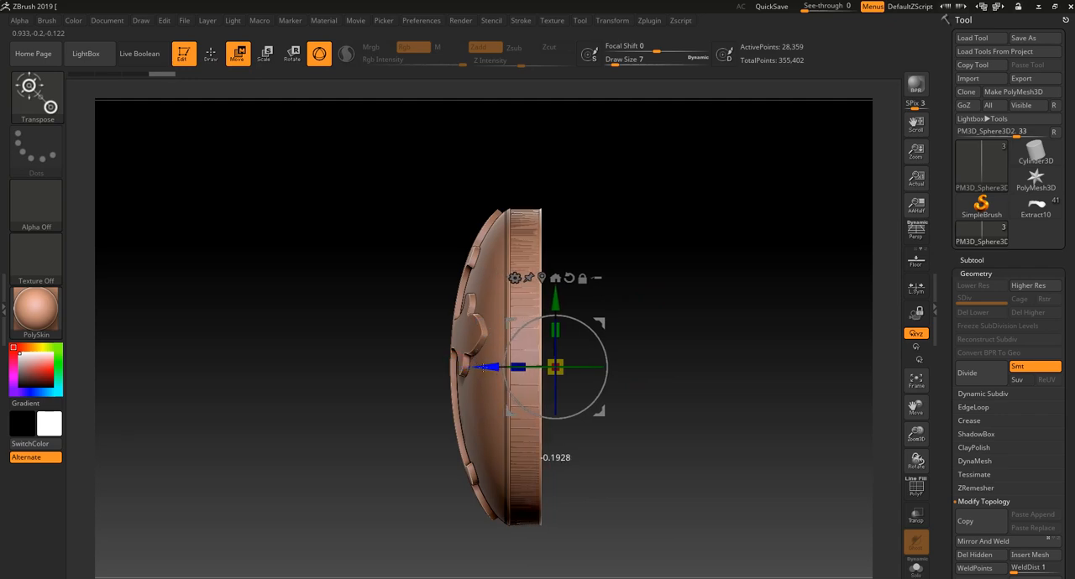
- Isolate the rim subtool in Solo mode and bring up its Deformation settings
drag(638, 229, 789, 357)
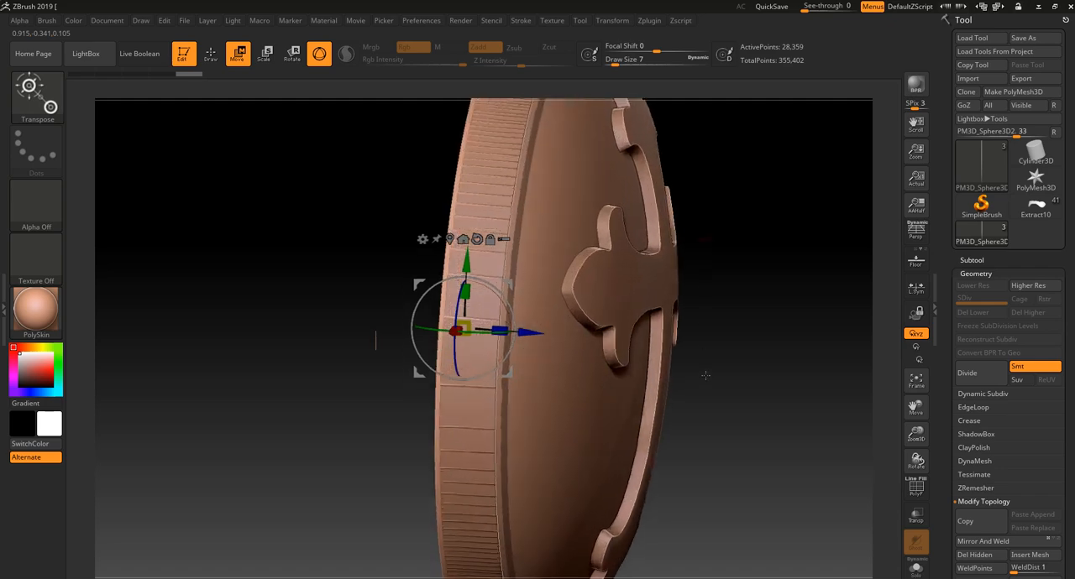
key(shift+f)
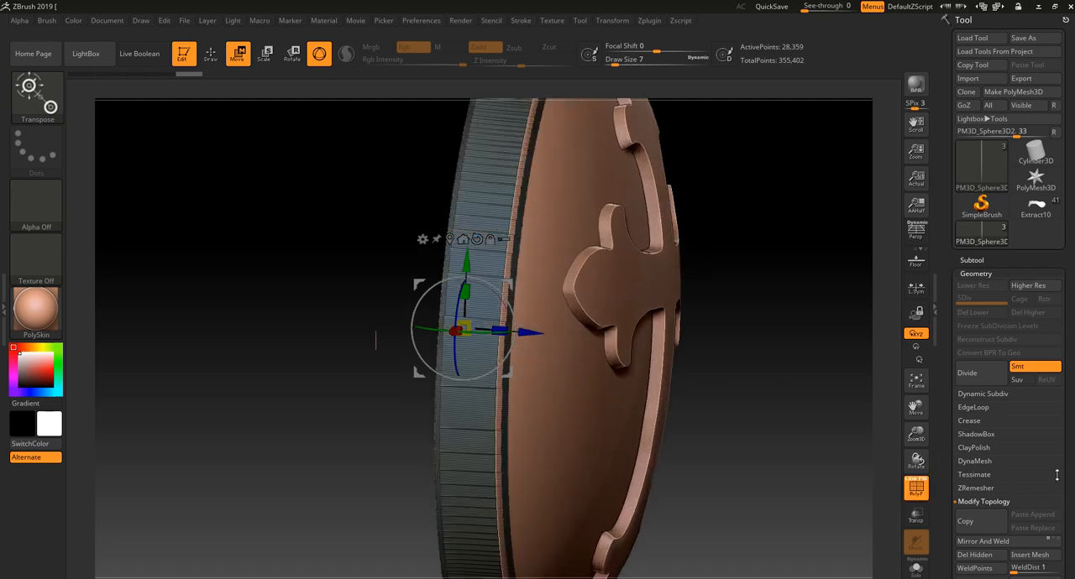
scroll(1043, 378, down, 5)
click(994, 423)
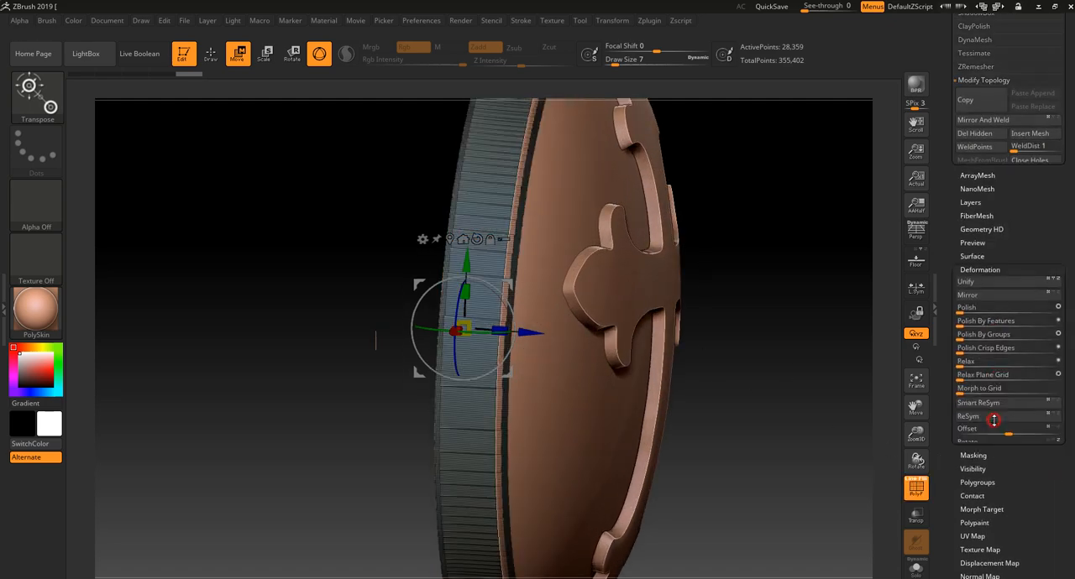
drag(1027, 458, 1025, 539)
drag(825, 371, 827, 462)
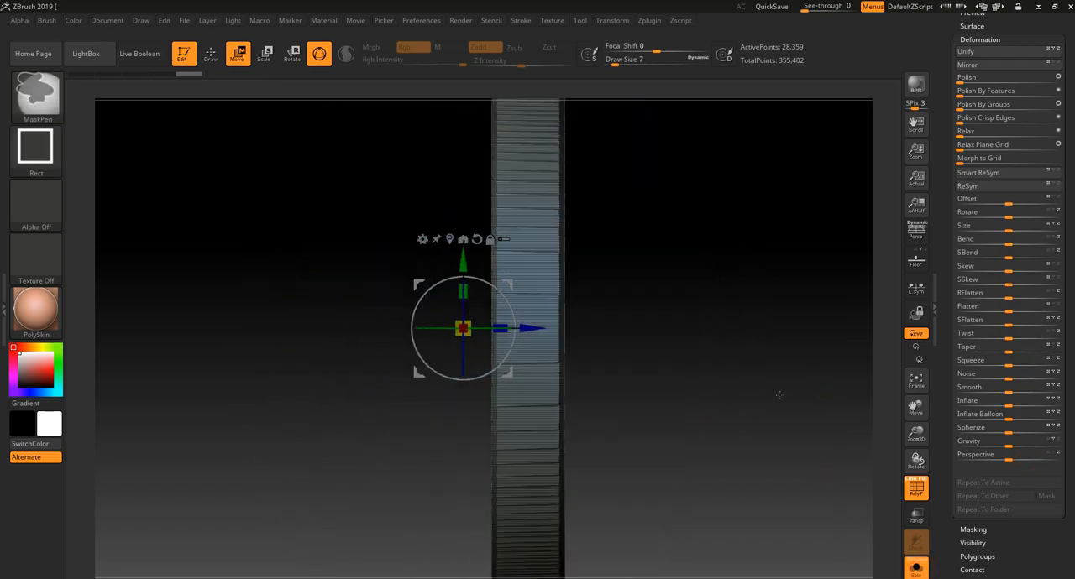
- Mask the rim in side view so its front edge stays free, and scale that edge inward to form a sloped ring
ctrl+right_drag(781, 398, 583, 260)
mouse_move(576, 387)
ctrl+mouse_down()
mouse_move(604, 142)
mouse_move(599, 470)
mouse_move(499, 570)
ctrl+mouse_up()
ctrl+right_drag(585, 411, 631, 427)
ctrl+click(631, 427)
drag(511, 360, 528, 360)
shift+right_drag(598, 391, 569, 395)
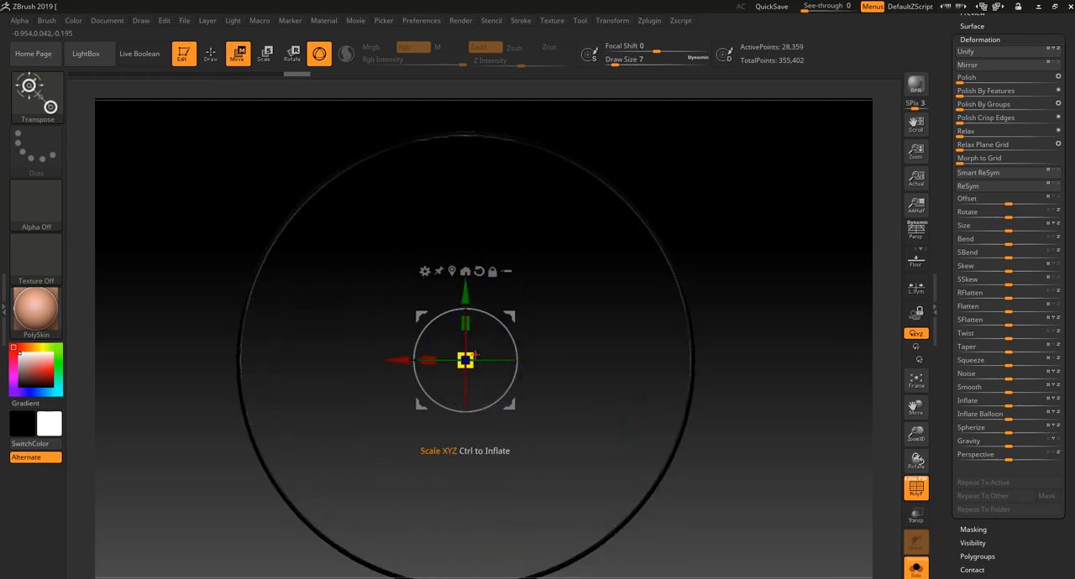
drag(476, 356, 476, 385)
key(shift+f)
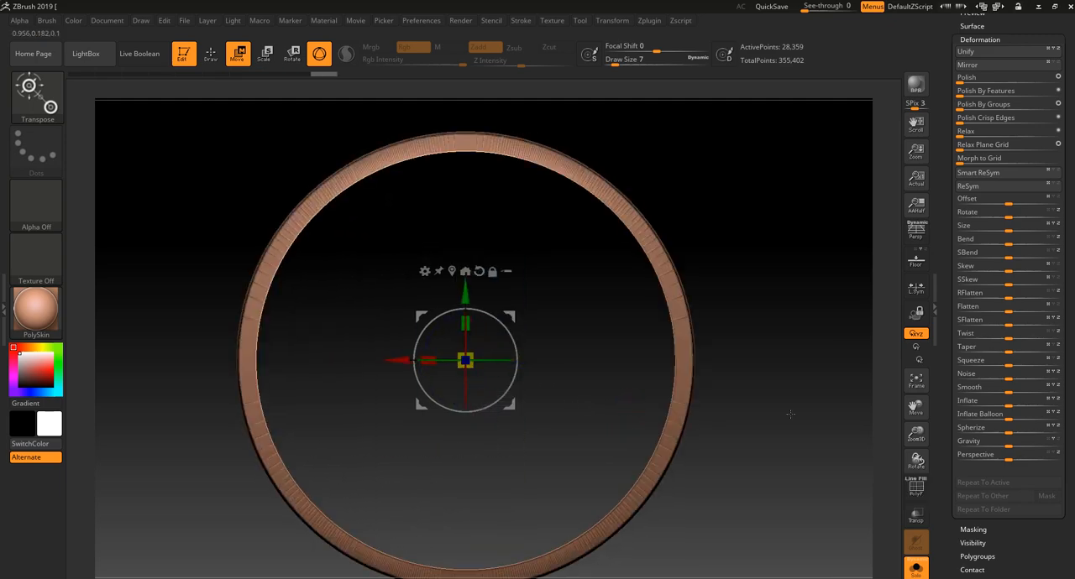
- Smooth the isolated rim ring with a Polish By Groups pass and check its surface up close
ctrl+right_drag(770, 417, 764, 389)
mouse_move(764, 390)
right_down()
mouse_move(700, 386)
mouse_move(758, 374)
right_up()
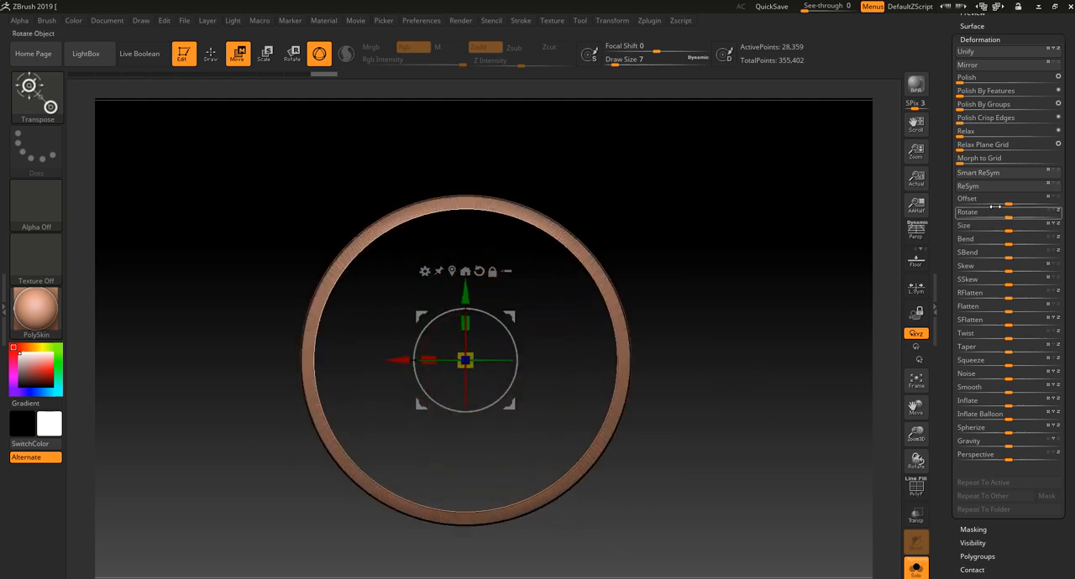
key(shift+f)
ctrl+drag(796, 264, 828, 304)
key(shift+f)
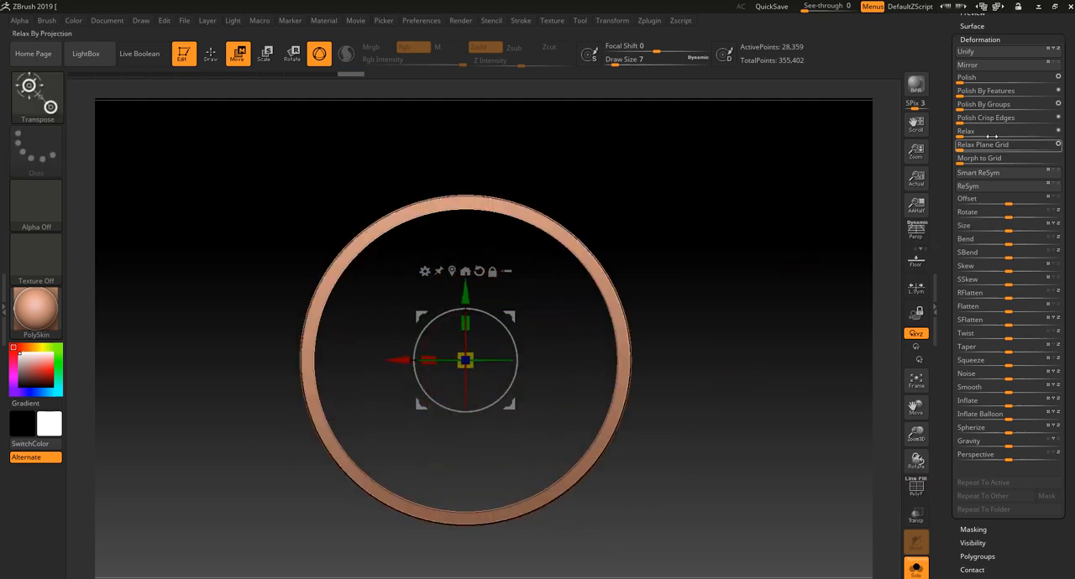
click(958, 106)
right_drag(776, 239, 810, 290)
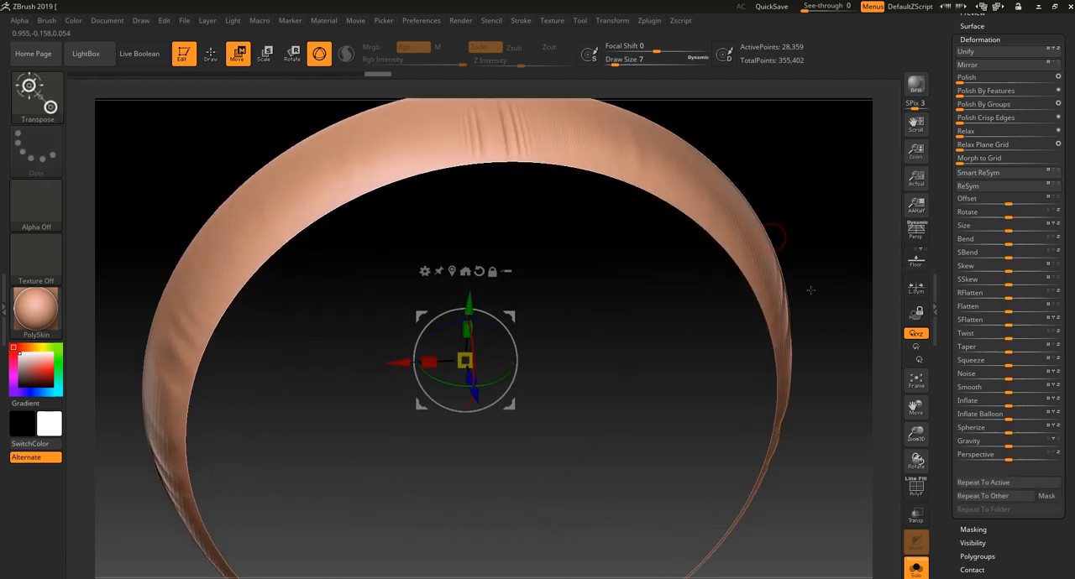
- Repeat Polish By Groups on the rim ring and turn off Solo mode to show the shield with it
key(shift+f)
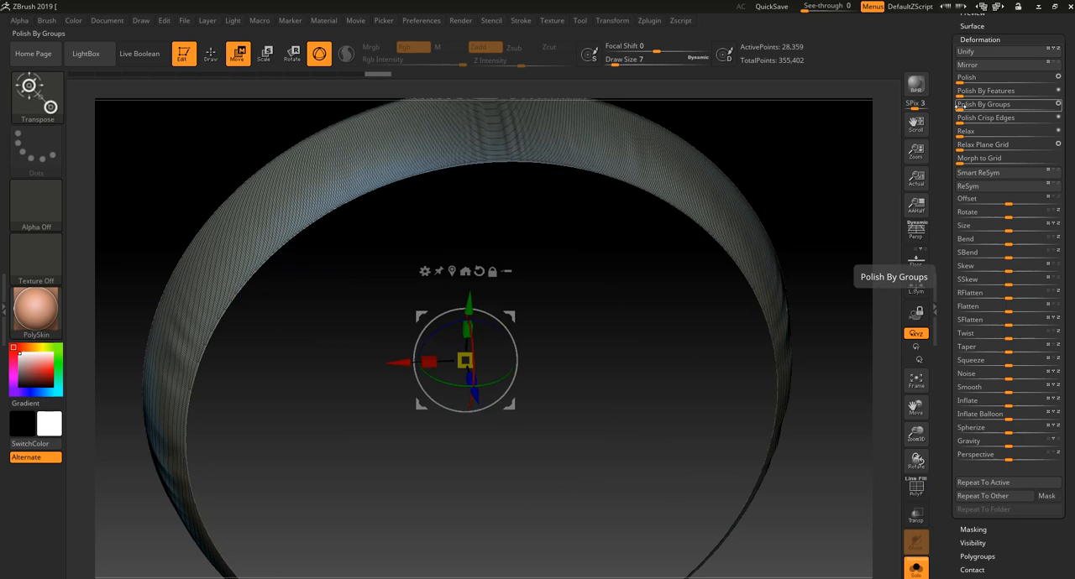
key(shift+f)
click(960, 106)
ctrl+right_drag(830, 196, 829, 174)
right_drag(829, 174, 830, 158)
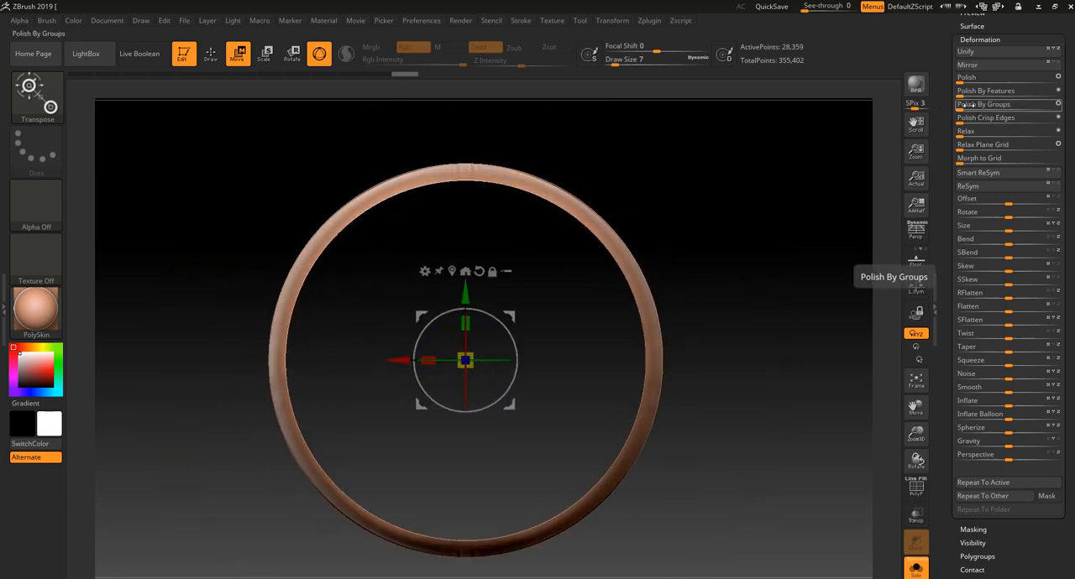
click(959, 104)
click(916, 570)
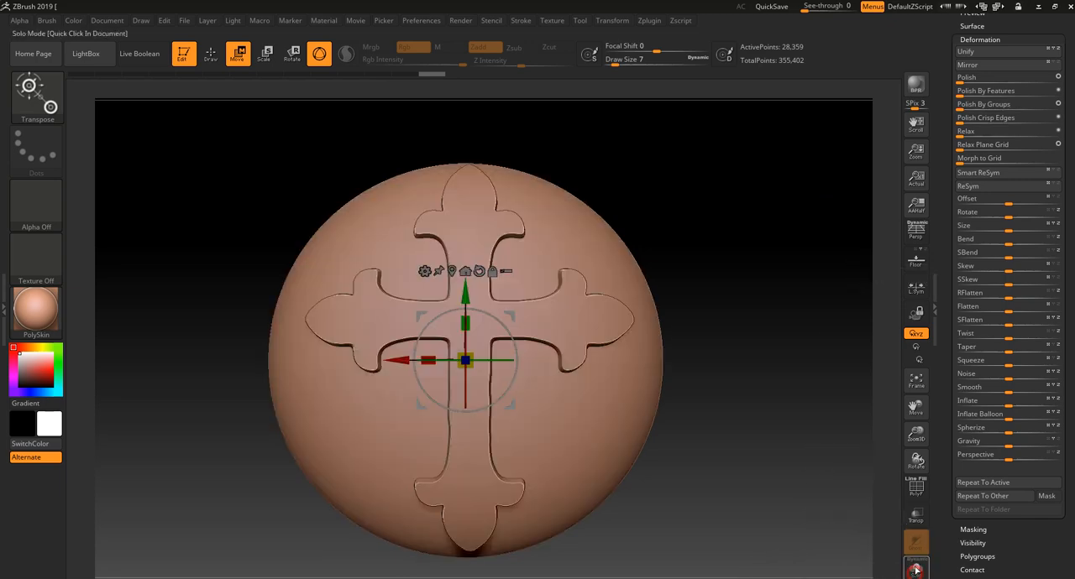
- Scale the rim up until it encloses the shield's edge, and move it slightly backwards in side view
drag(774, 349, 751, 359)
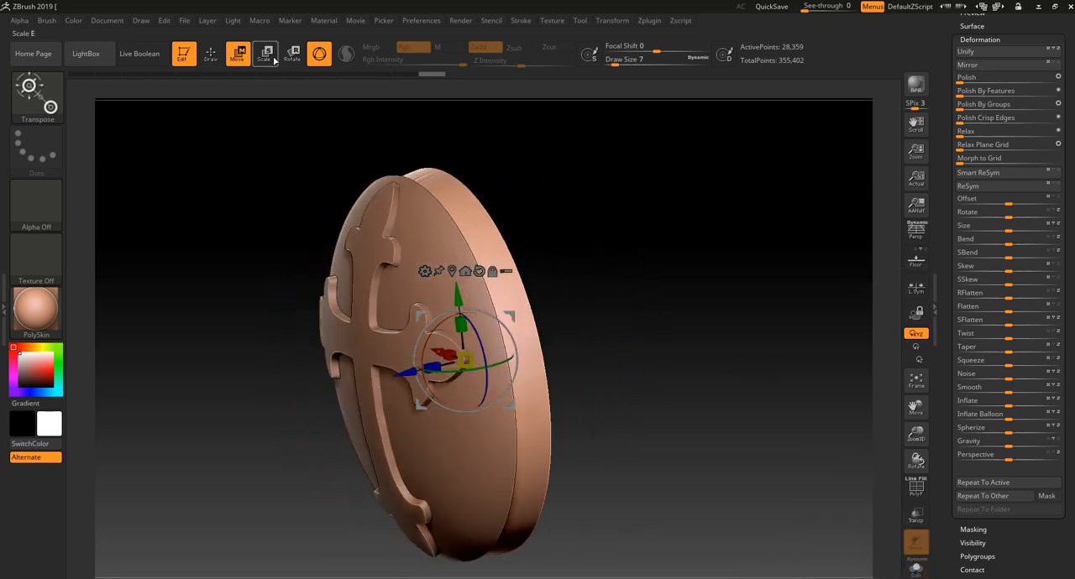
click(268, 57)
drag(443, 357, 464, 360)
drag(684, 299, 700, 353)
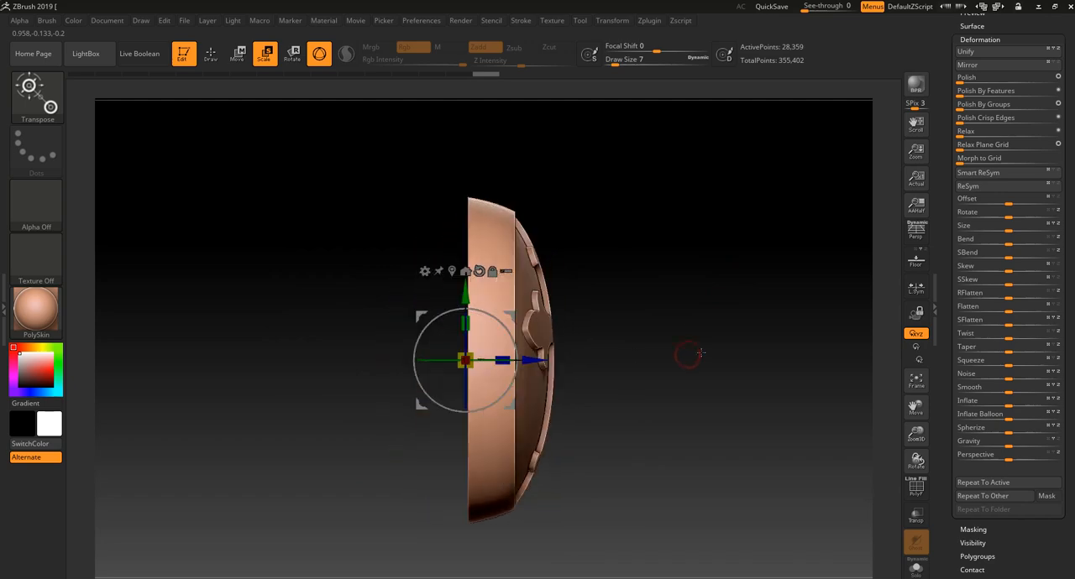
drag(531, 360, 519, 360)
shift+drag(613, 380, 688, 378)
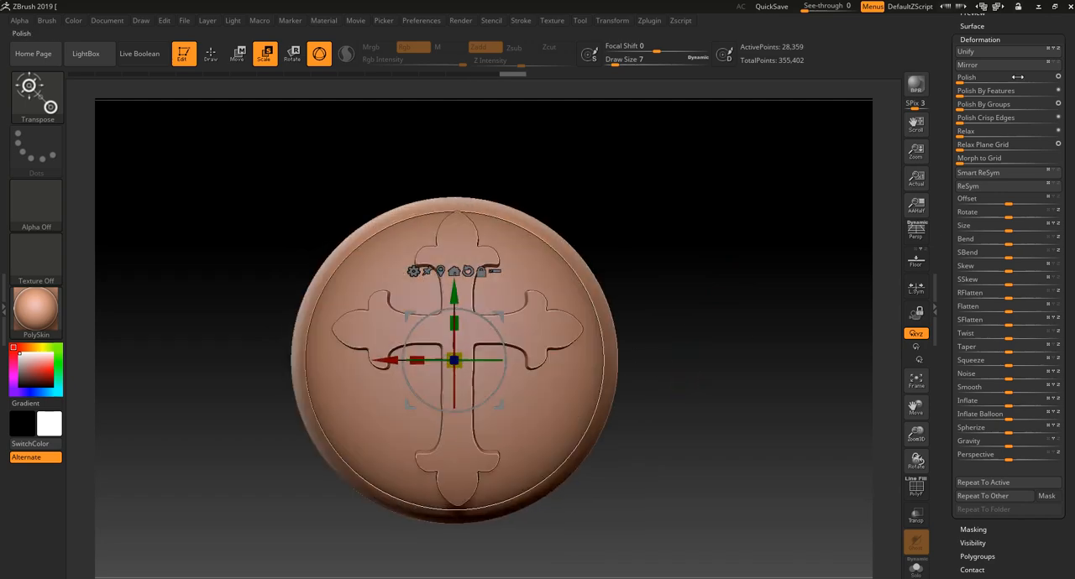
drag(712, 184, 476, 249)
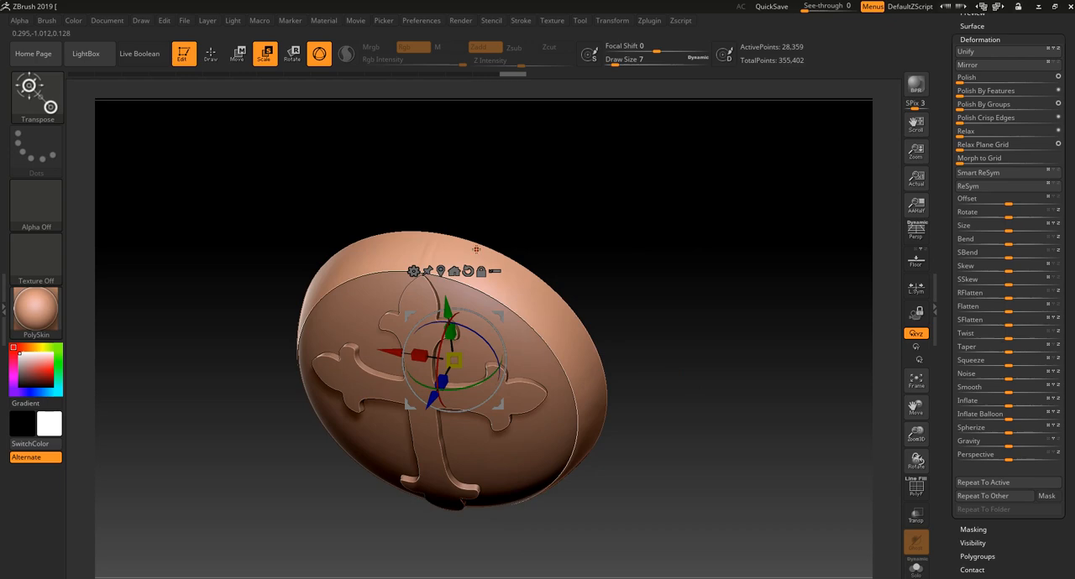
- Leave only the cross shield visible as the active subtool in draw mode, and open the subtool list
click(224, 64)
mouse_move(583, 266)
shift+mouse_down()
mouse_move(623, 221)
mouse_move(641, 219)
mouse_move(645, 240)
shift+mouse_up()
key(shift+f)
key(shift+f)
alt+click(521, 316)
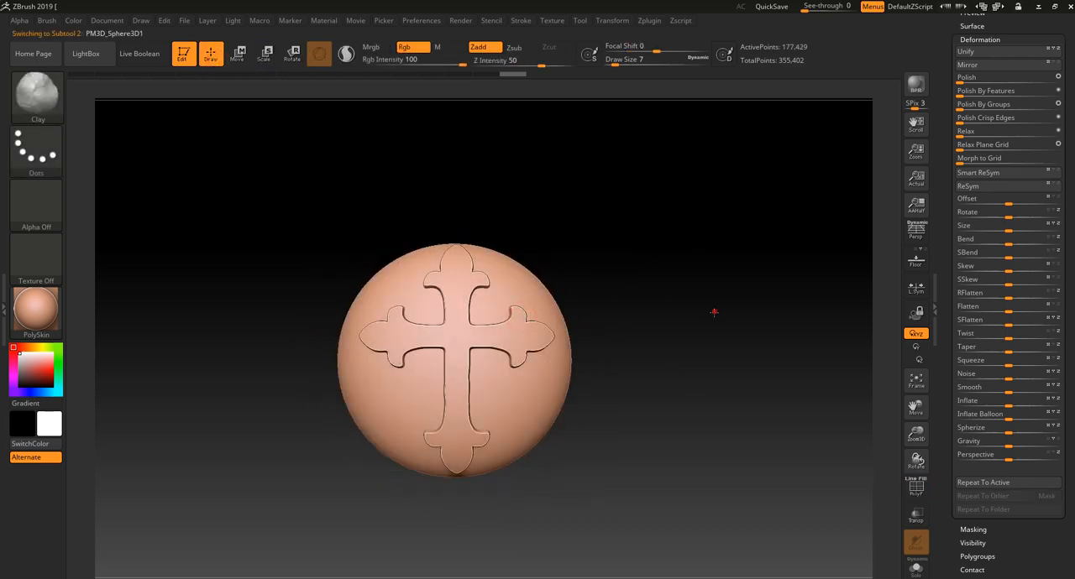
drag(714, 313, 739, 303)
drag(994, 24, 1010, 183)
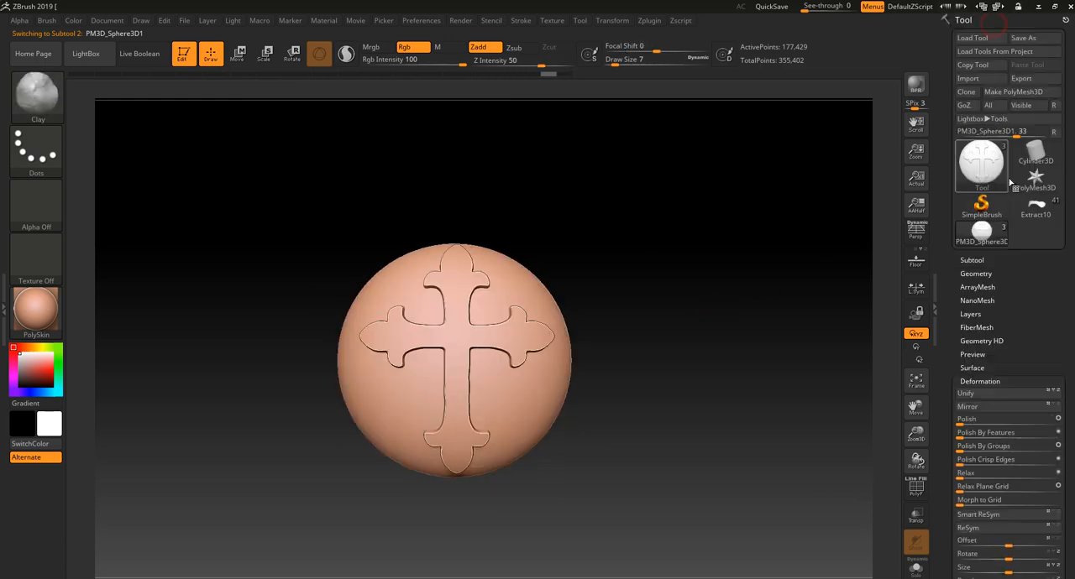
click(982, 260)
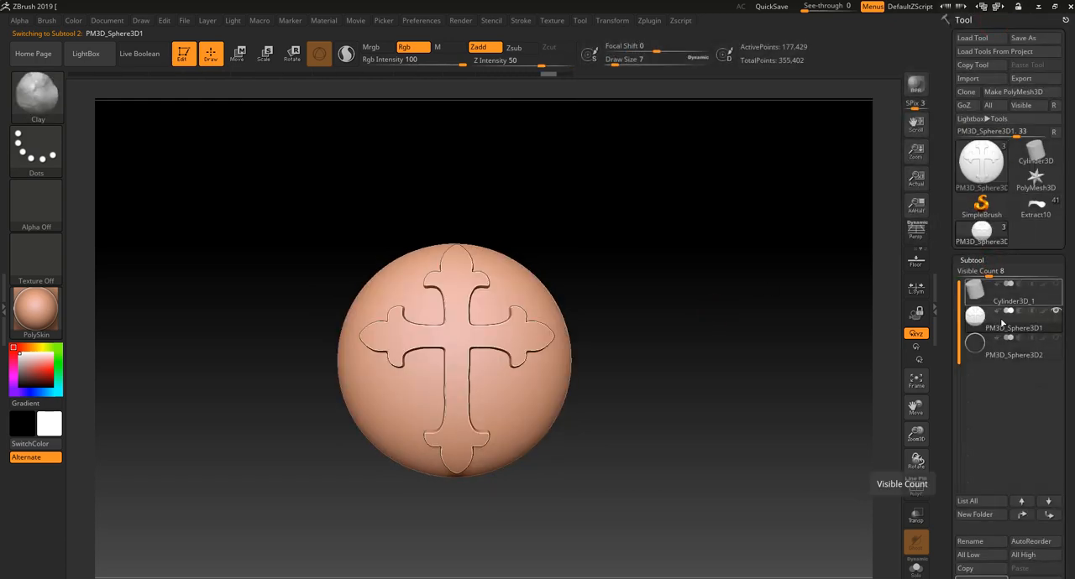
- Switch to the armoured knight tool (Extract10) and append the PM3D_Sphere3D1 shield to it as a new subtool
click(1035, 210)
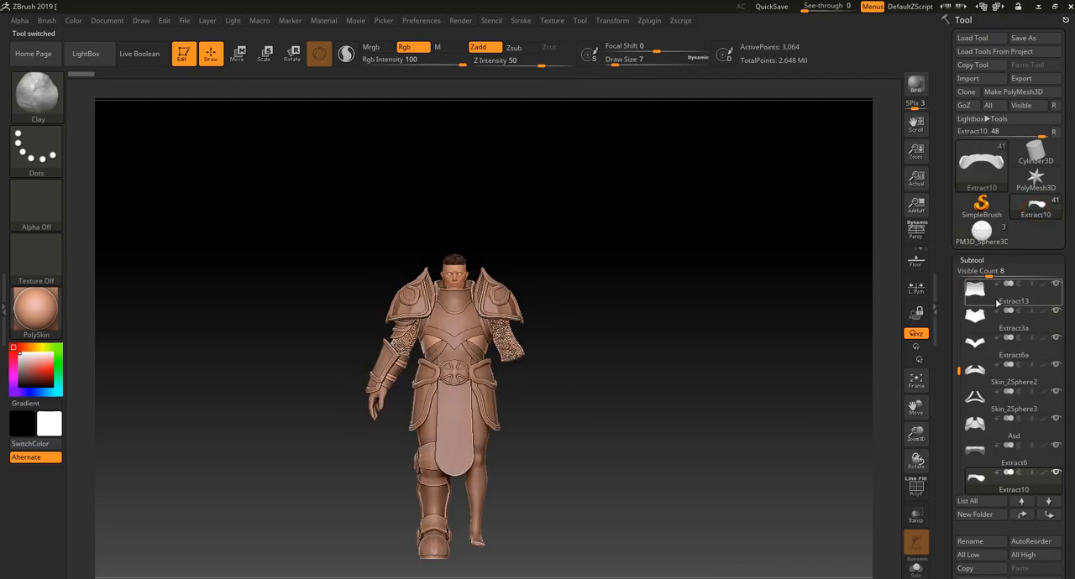
scroll(1062, 538, down, 3)
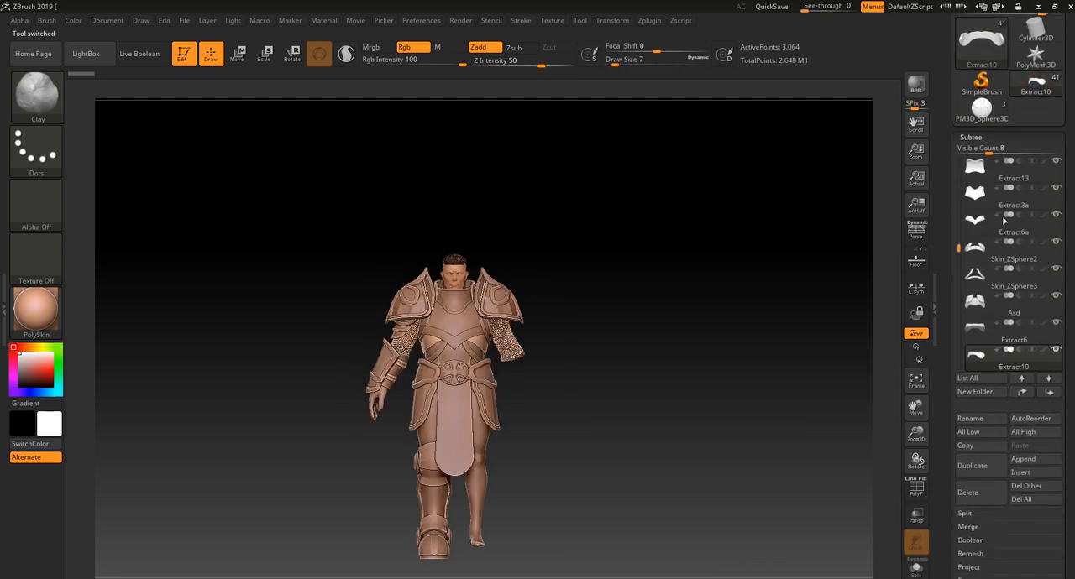
click(993, 116)
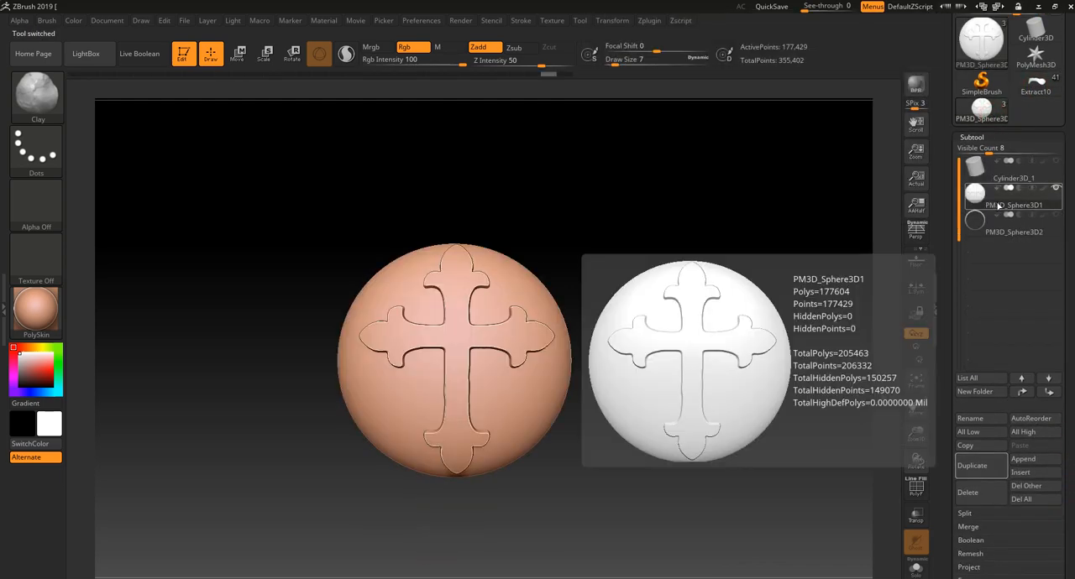
click(1039, 84)
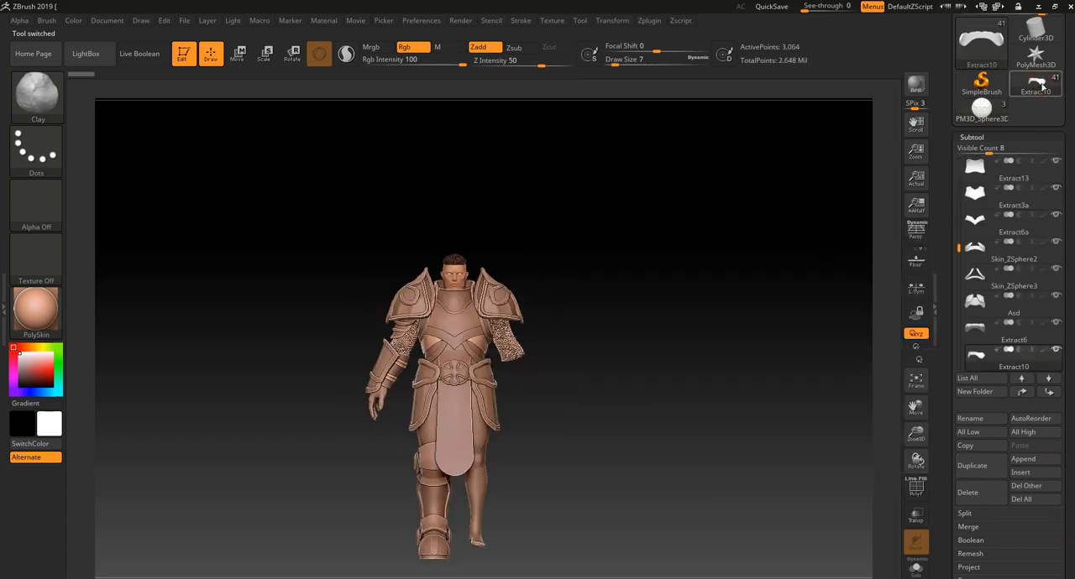
click(1033, 460)
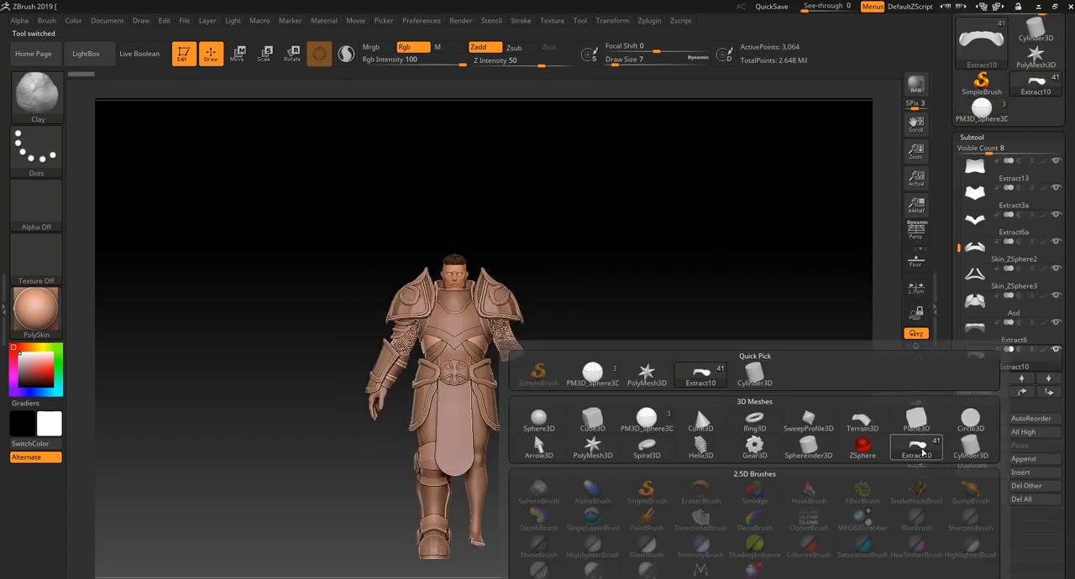
click(594, 372)
- Select the appended cross shield as the active subtool and scale it down uniformly
click(264, 53)
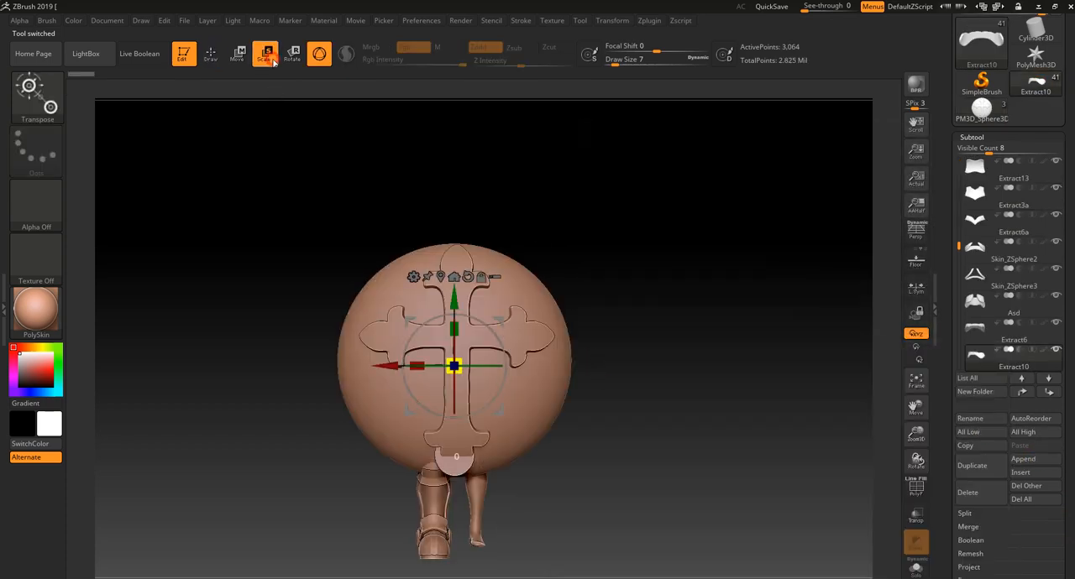
key(f)
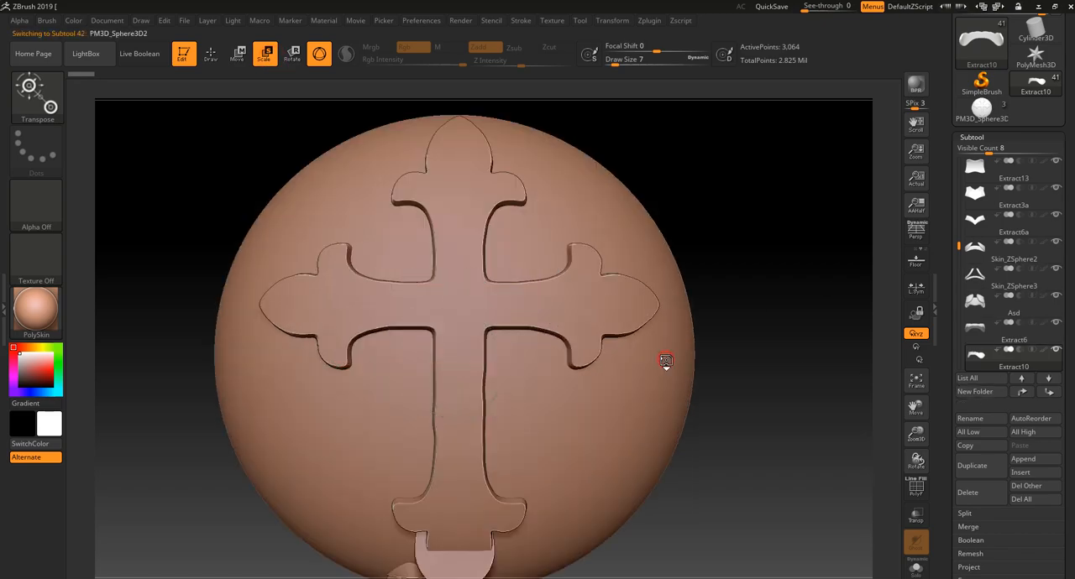
alt+click(664, 360)
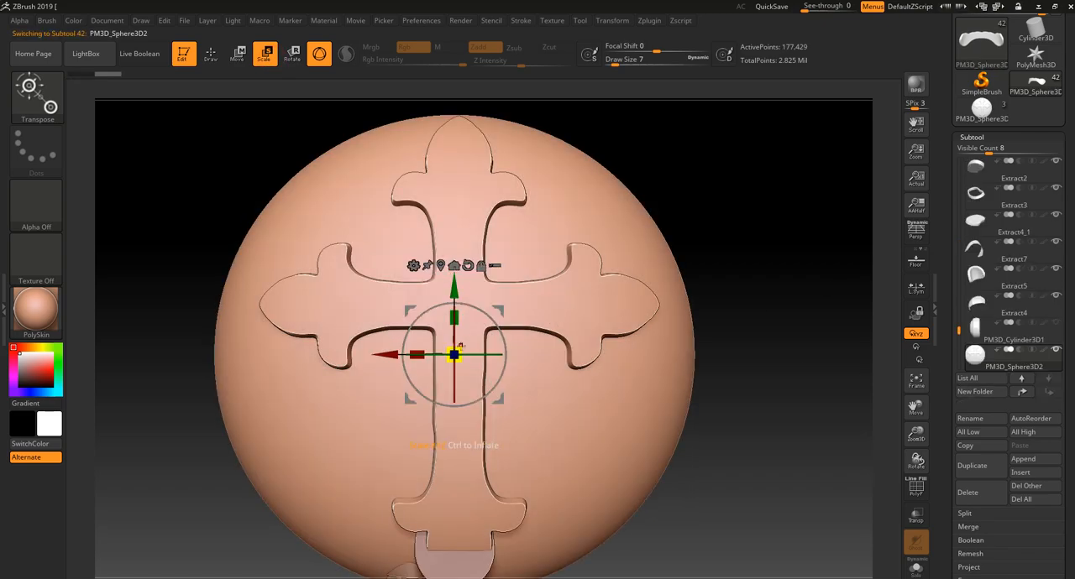
drag(454, 353, 457, 529)
drag(709, 464, 780, 468)
- Move the shield out in front of the knight to the upper chest beside the shoulder armour, and adjust its size
drag(521, 354, 617, 354)
drag(708, 422, 643, 419)
alt+drag(766, 399, 686, 383)
drag(596, 310, 521, 168)
drag(483, 207, 448, 237)
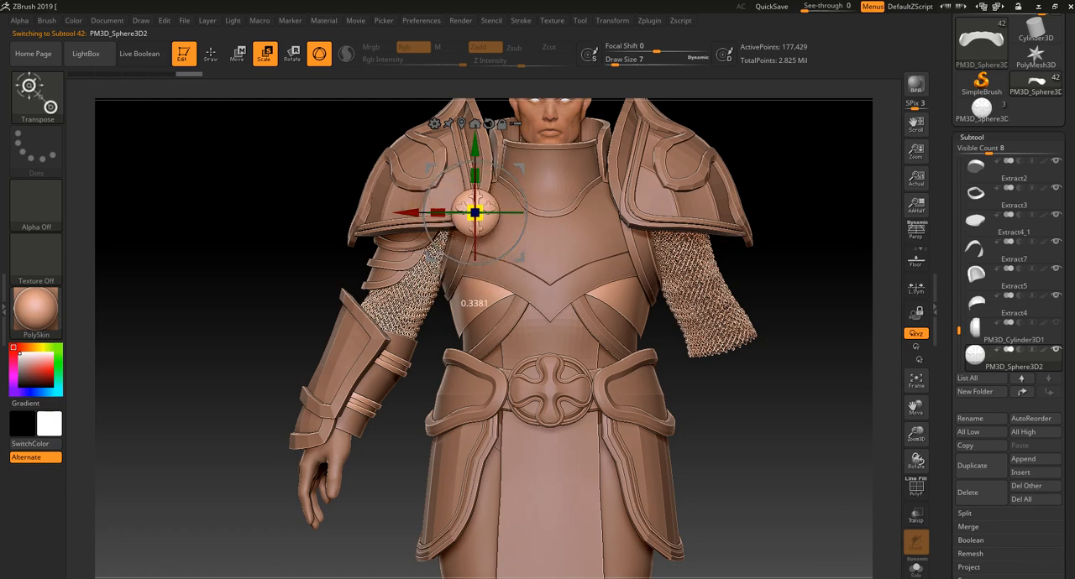
- Move the shield back against the chest armour by about 0.15 in side view, and return to draw mode
drag(236, 265, 420, 269)
shift+drag(579, 269, 658, 382)
drag(536, 294, 452, 313)
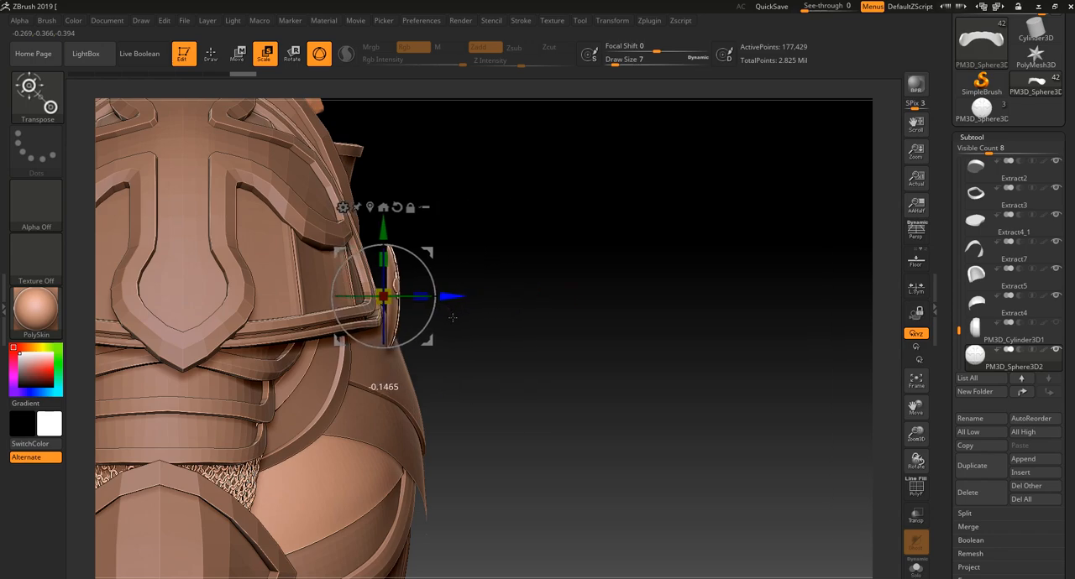
drag(543, 359, 444, 270)
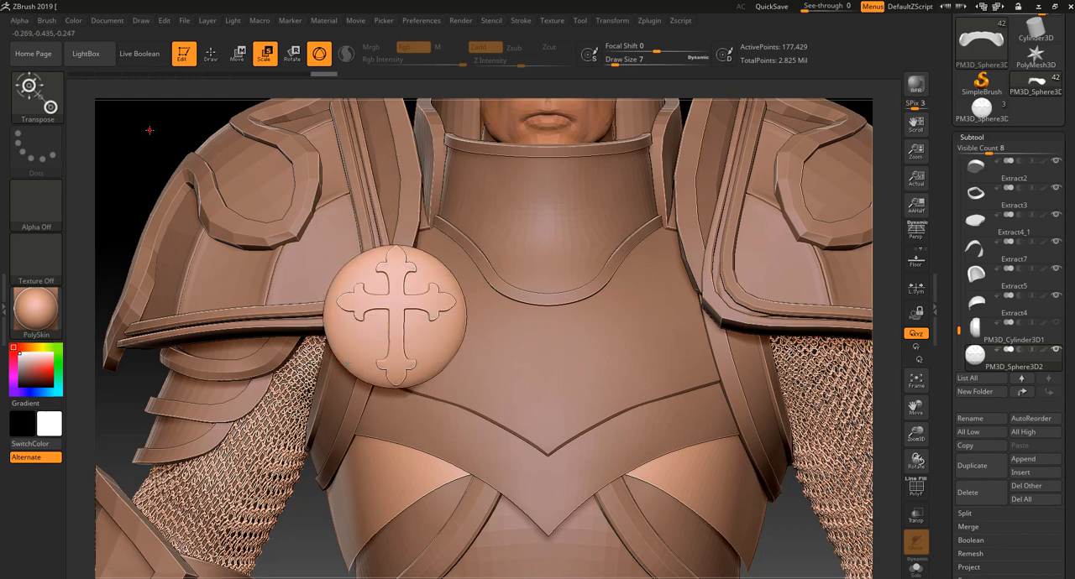
alt+drag(149, 130, 149, 82)
click(209, 57)
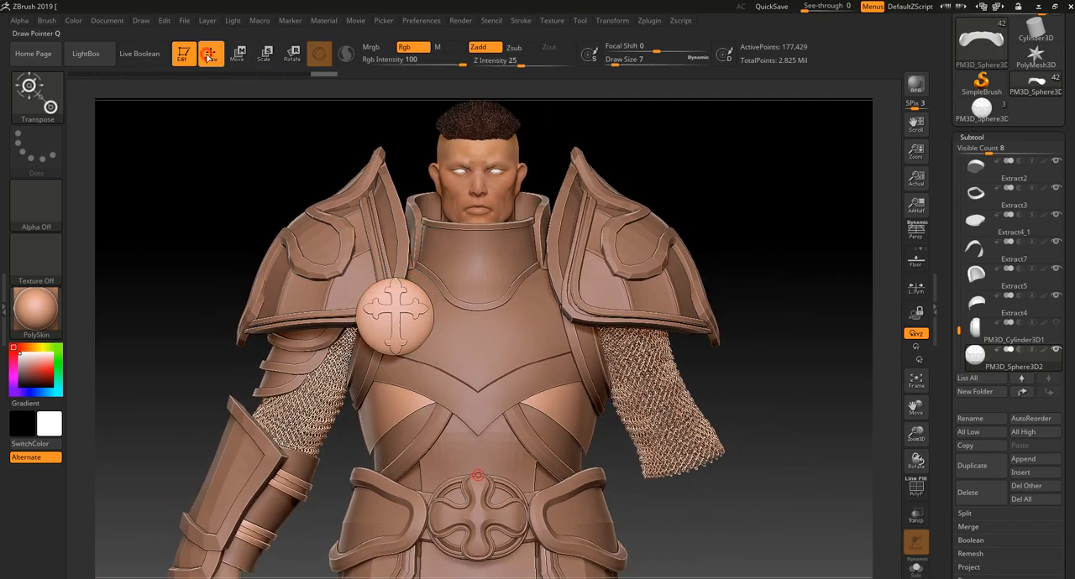
alt+drag(219, 177, 188, 40)
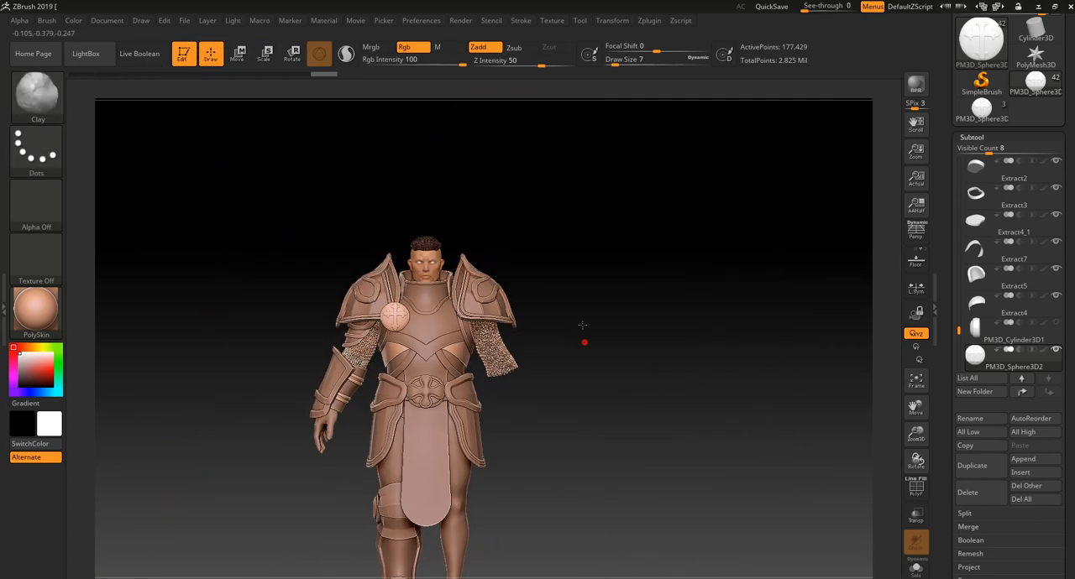
drag(582, 325, 626, 254)
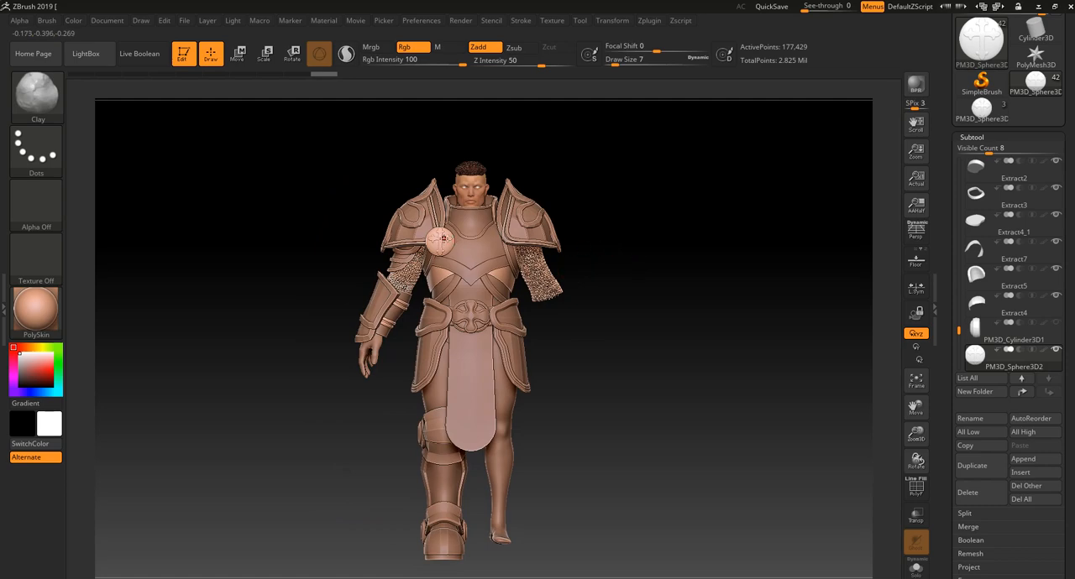
drag(637, 303, 657, 265)
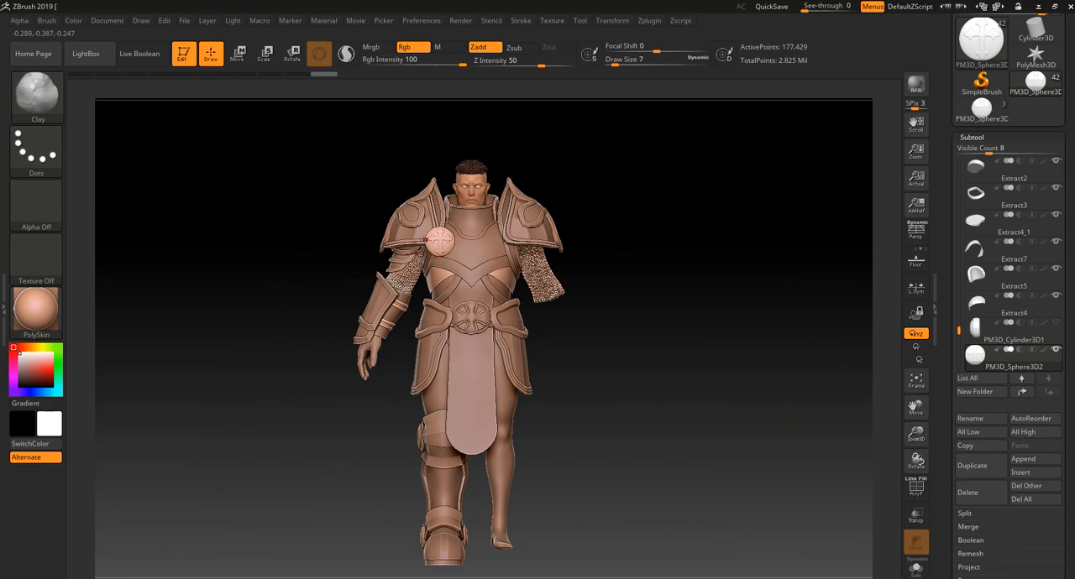
alt+drag(649, 278, 662, 378)
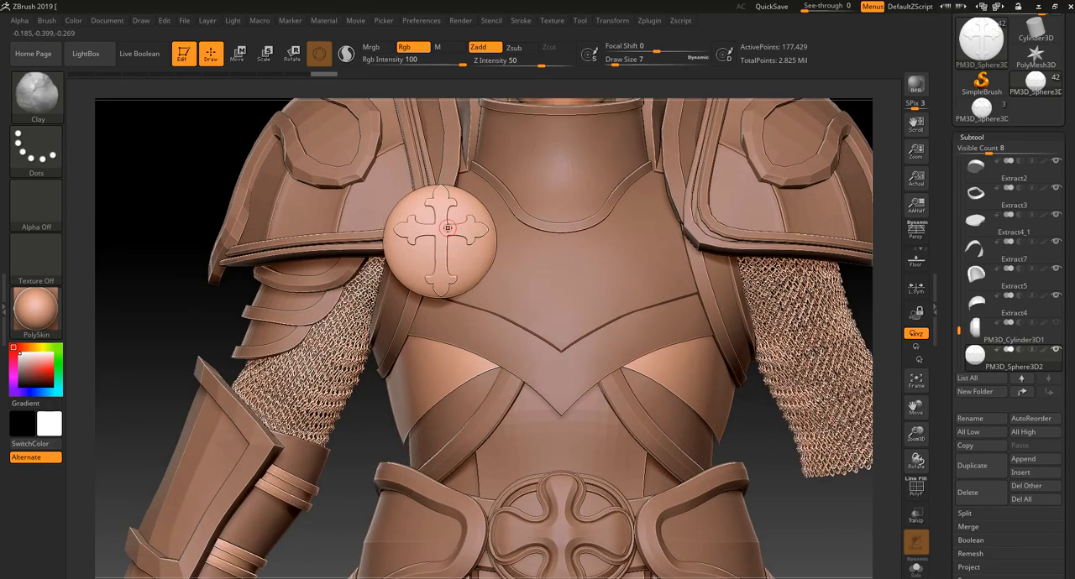
- Examine the whole armoured knight from the front and back to check how the cross shield sits on the chest
key(ctrl)
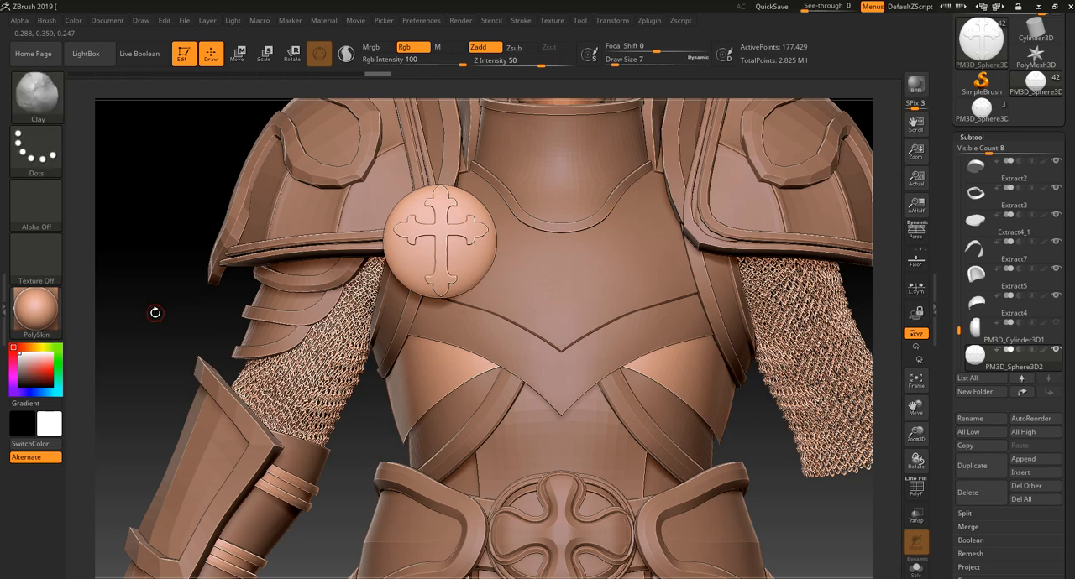
alt+drag(156, 313, 153, 122)
alt+drag(174, 283, 173, 267)
alt+drag(239, 289, 263, 230)
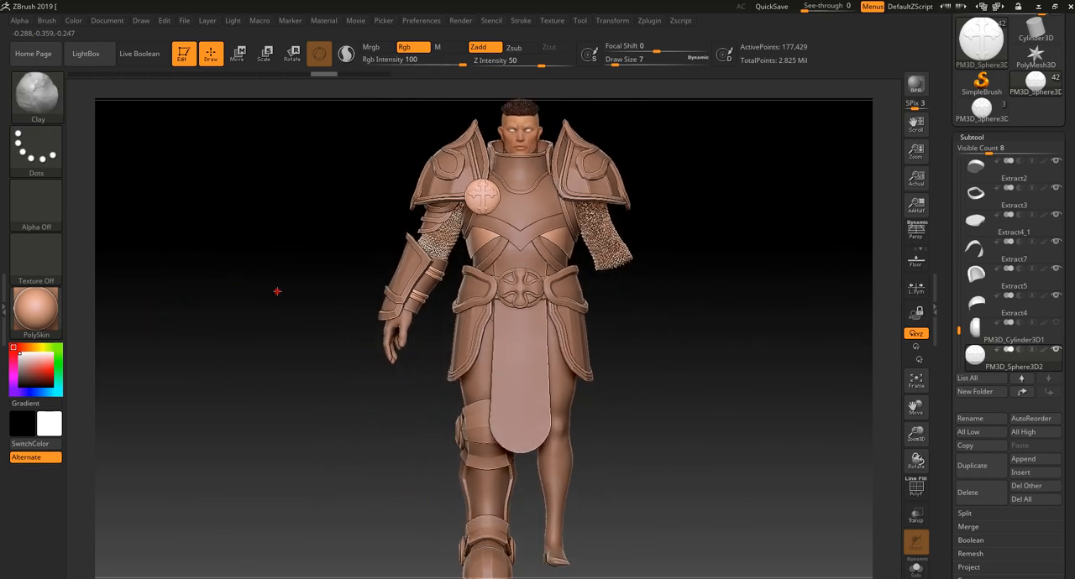
alt+drag(276, 290, 276, 271)
mouse_move(606, 319)
mouse_down()
mouse_move(676, 359)
mouse_move(651, 354)
mouse_up()
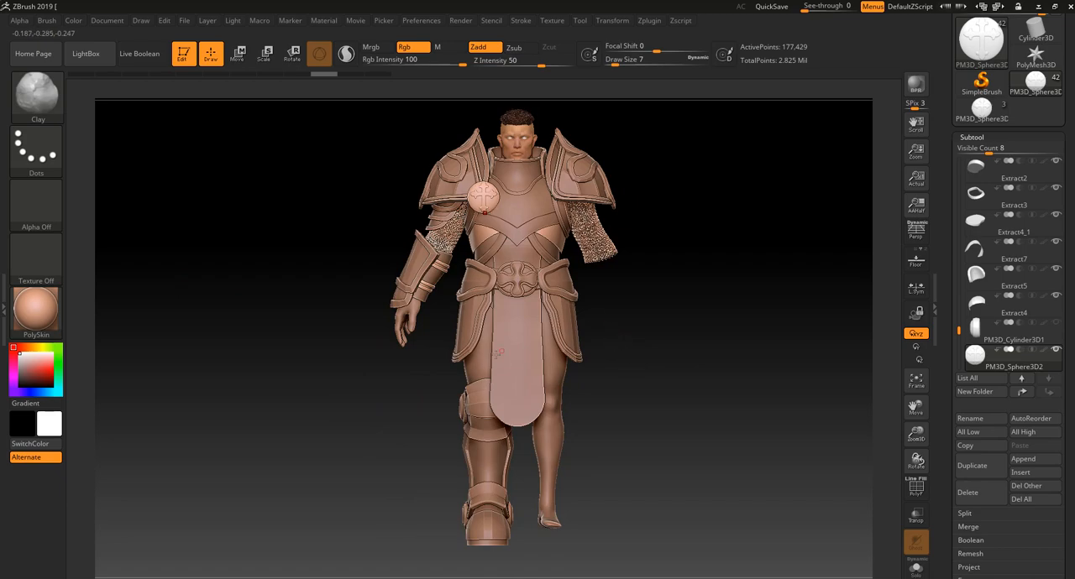
drag(348, 375, 458, 377)
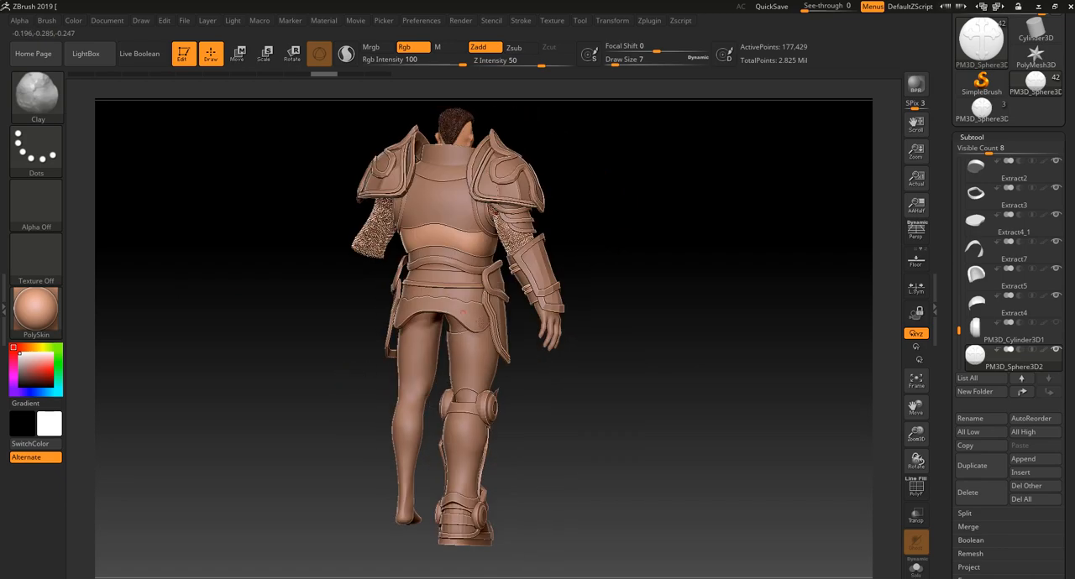
drag(640, 378, 565, 378)
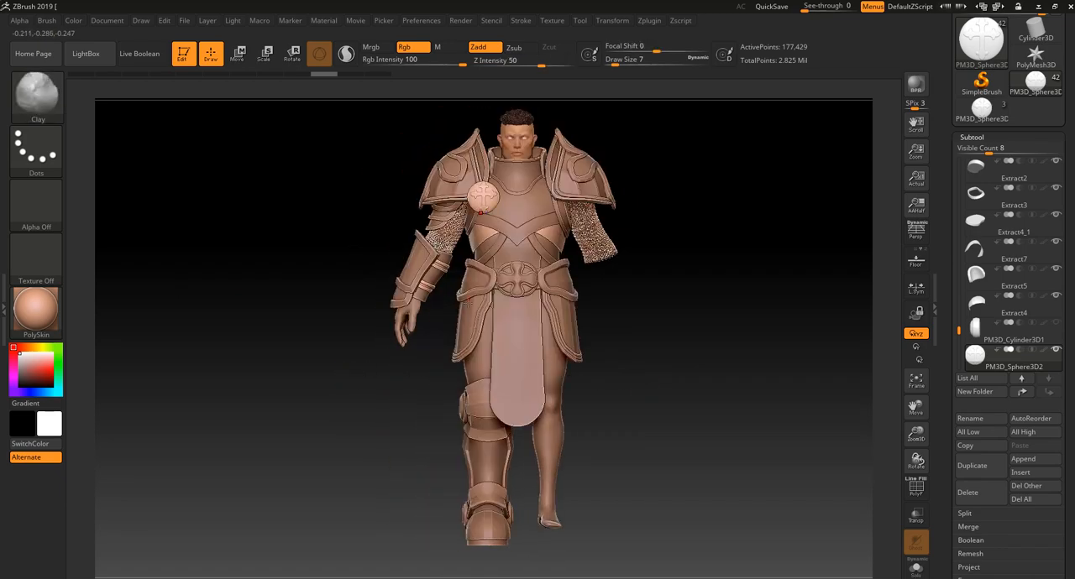
drag(654, 306, 628, 291)
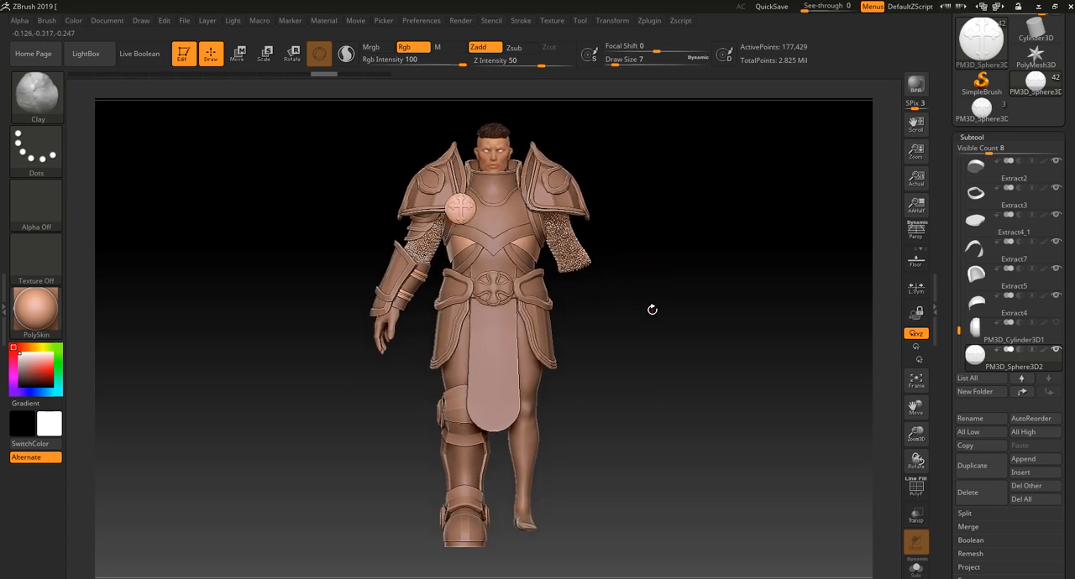